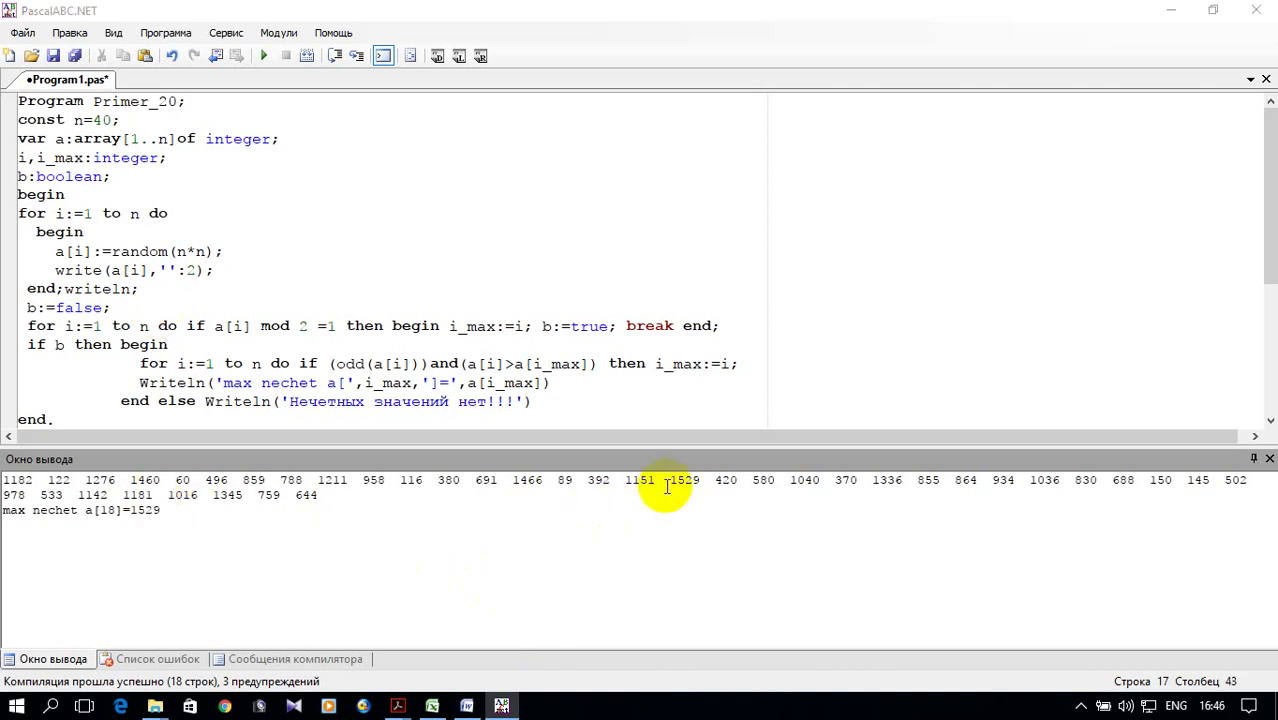
- Highlight the value 1529 in the first row of the program output
left_click(692, 484)
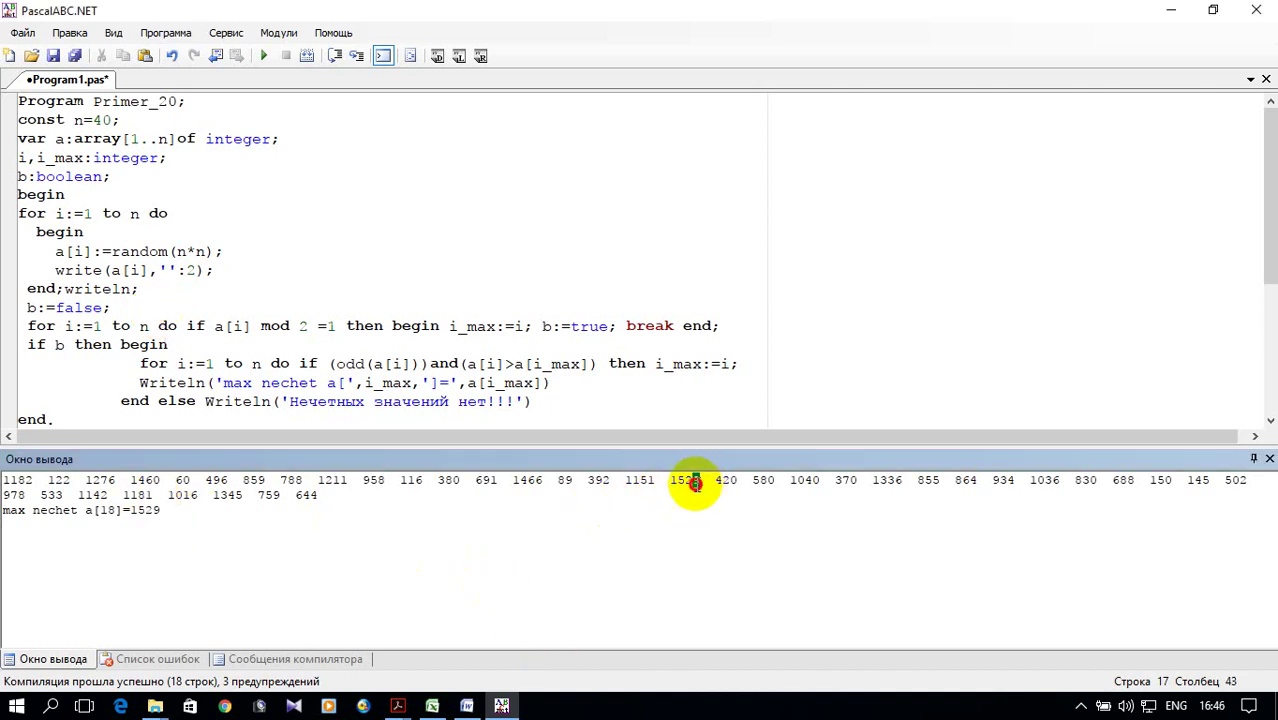
left_click_drag(698, 482, 674, 484)
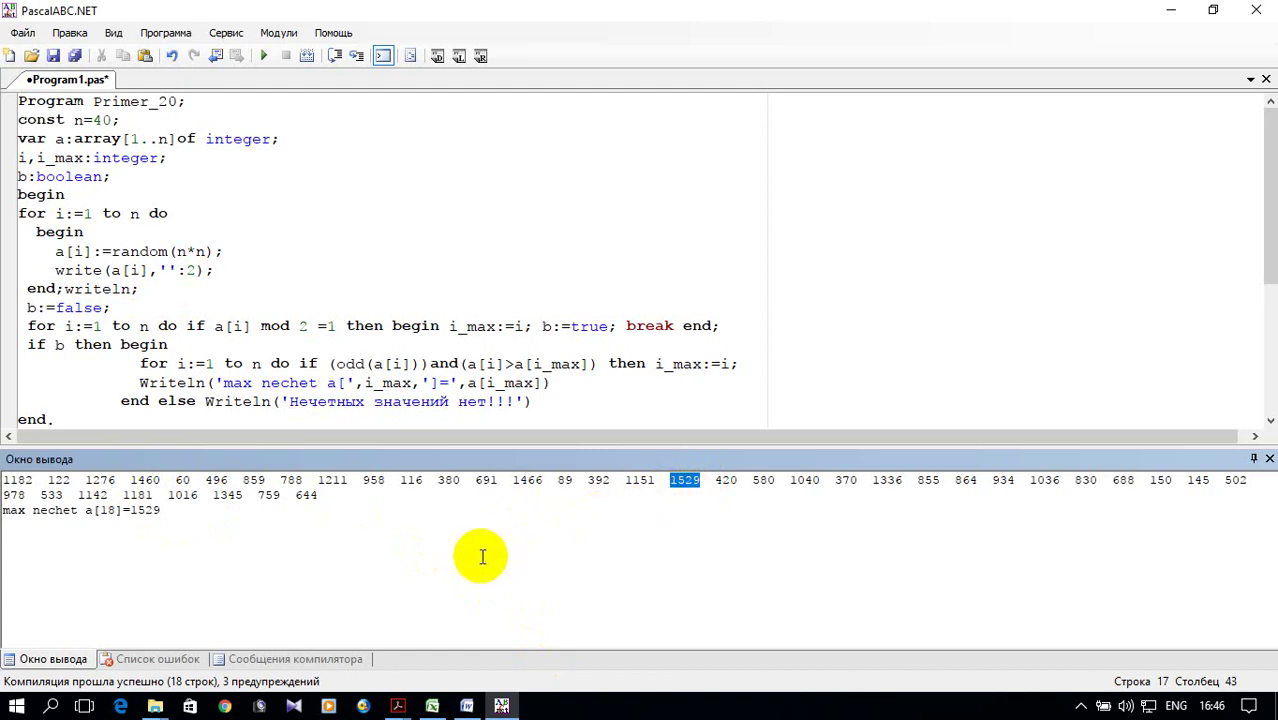
- Copy the entire Primer_20 program code from the first line through "end."
left_click_drag(80, 416, 20, 40)
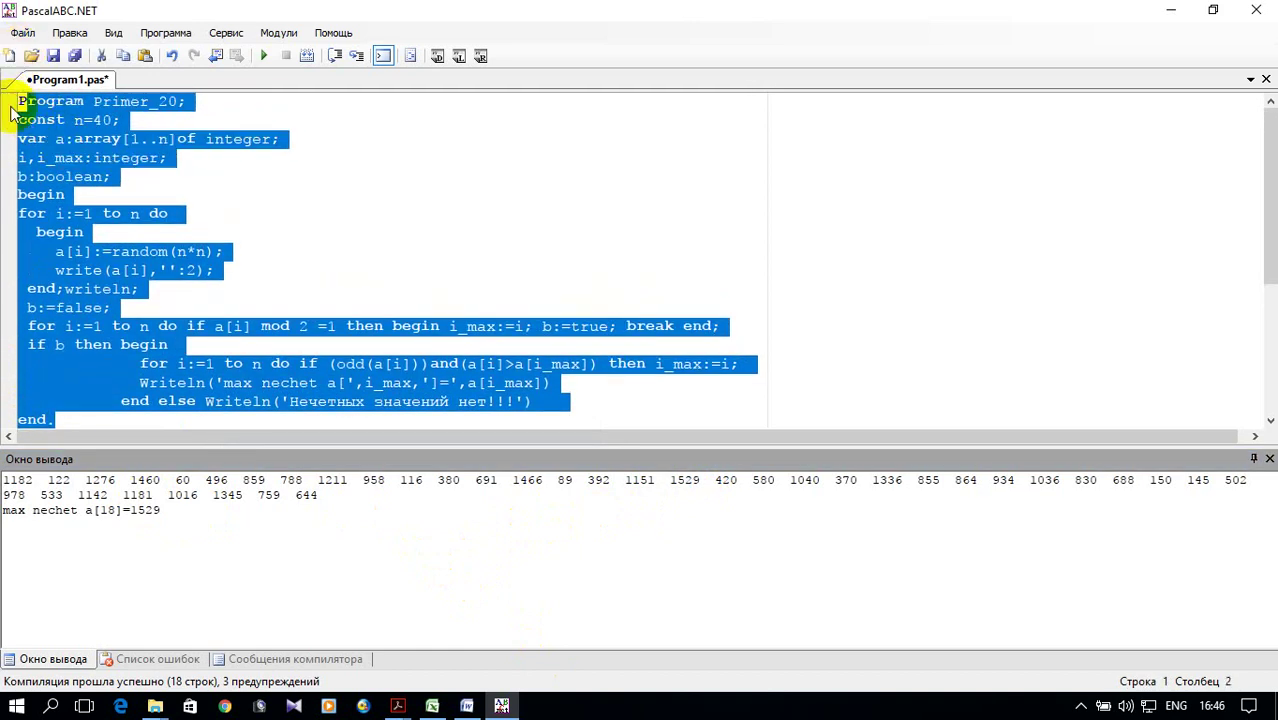
key("shift+Home")
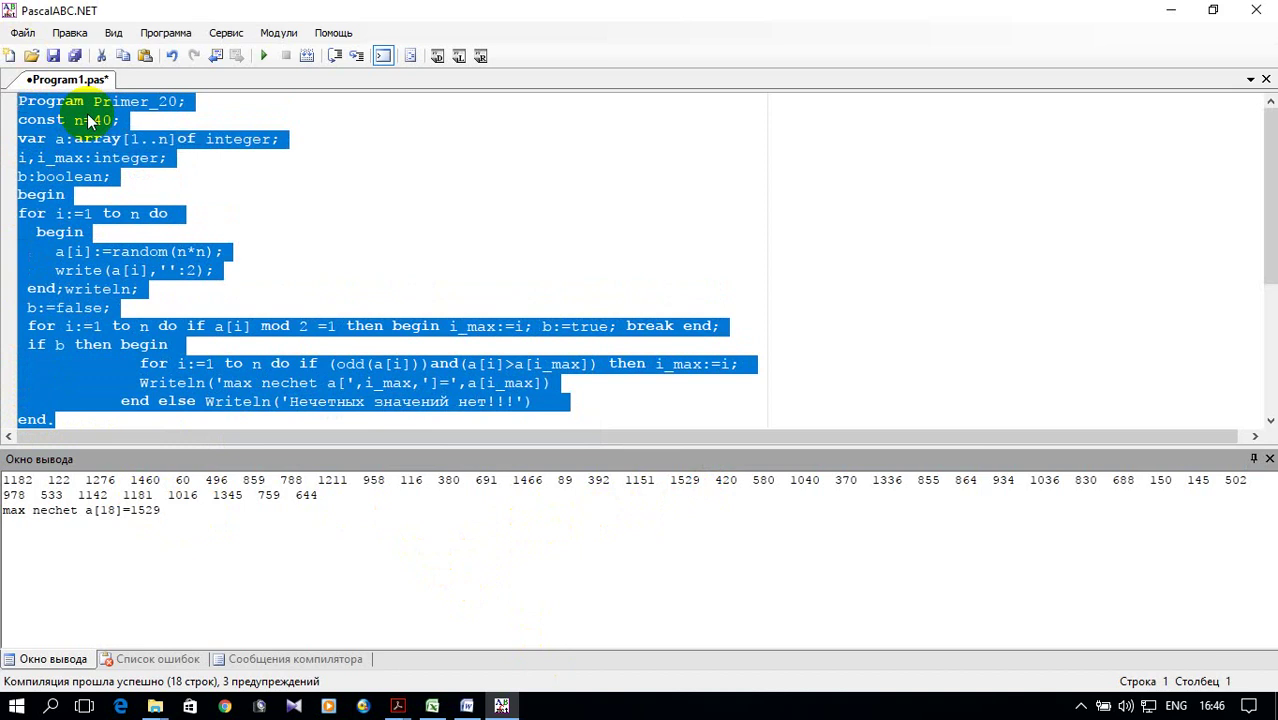
right_click(88, 120)
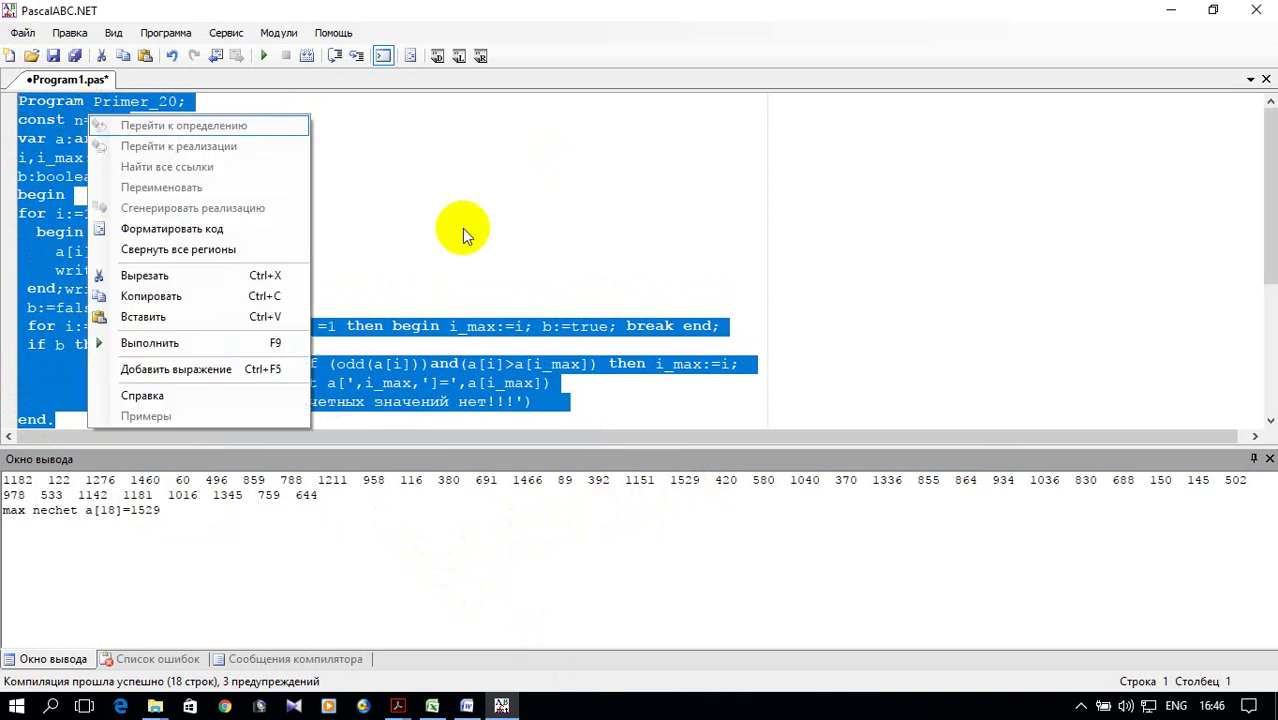
left_click(192, 296)
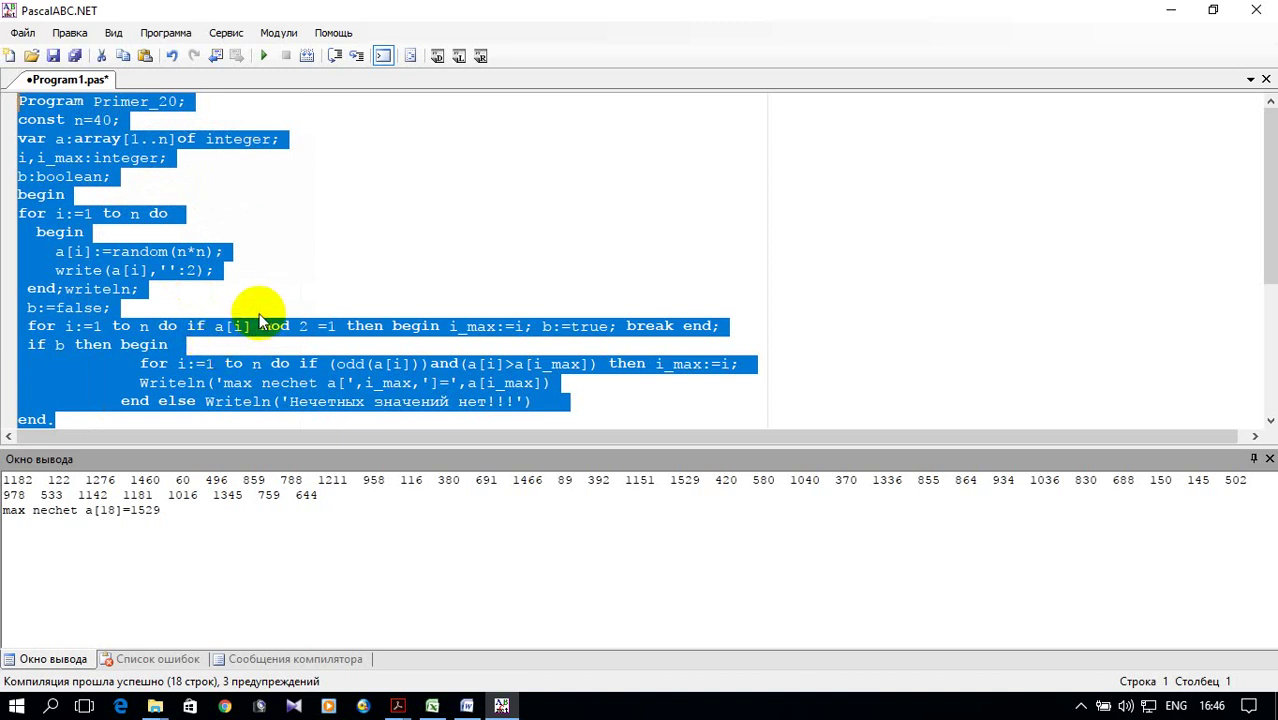
mouse_move(349, 379)
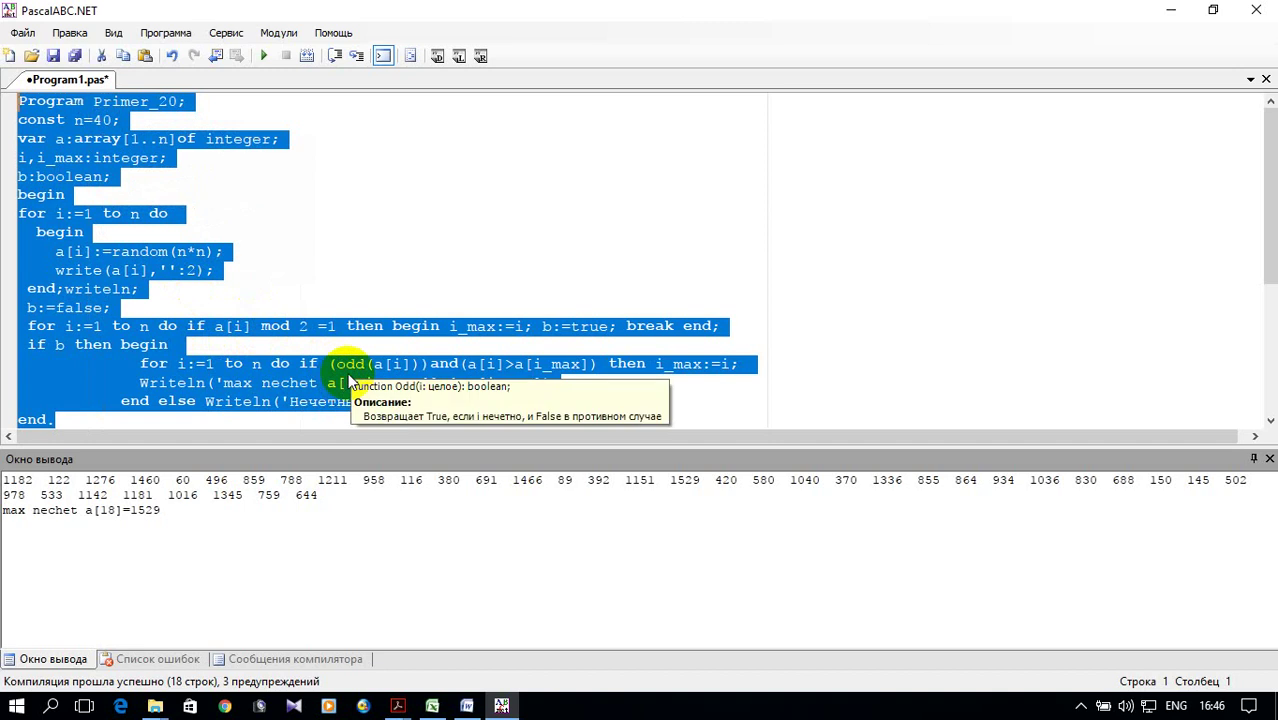
- Switch to Excel, paste the copied program code starting at cell A2, and fit column A's width to its content
left_click(434, 705)
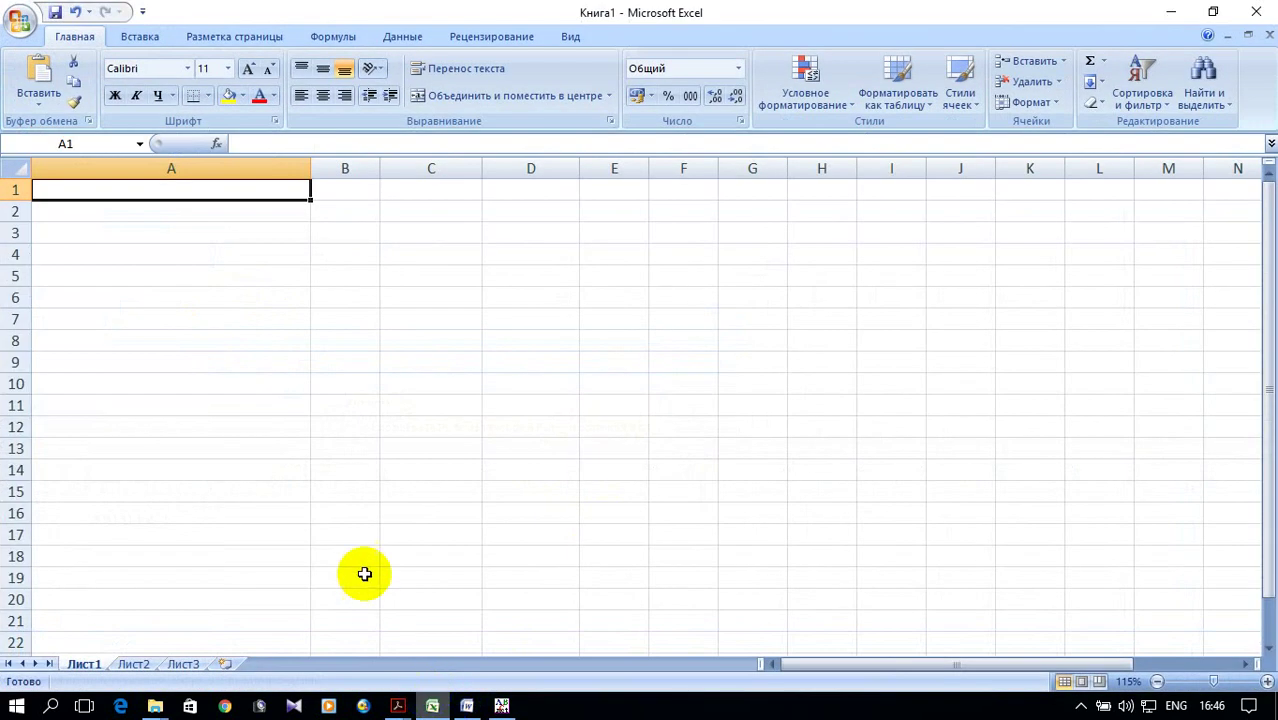
left_click(143, 211)
right_click(146, 214)
left_click(222, 270)
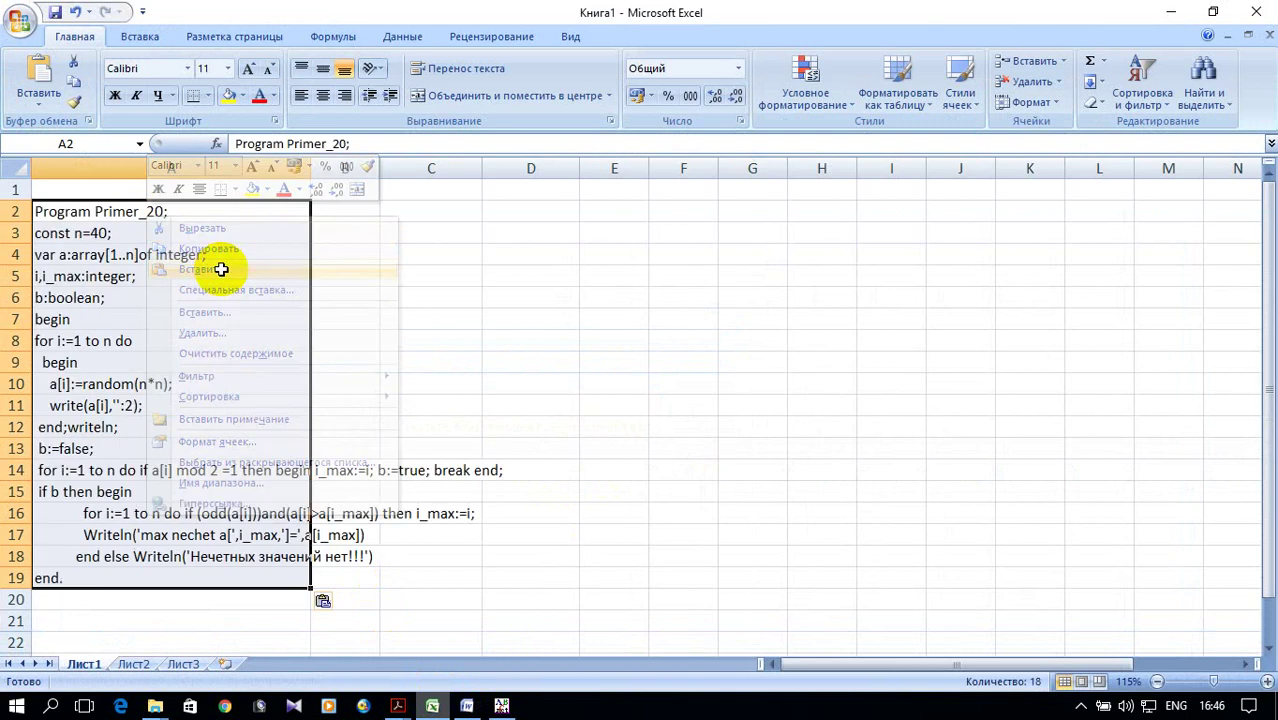
double_click(313, 169)
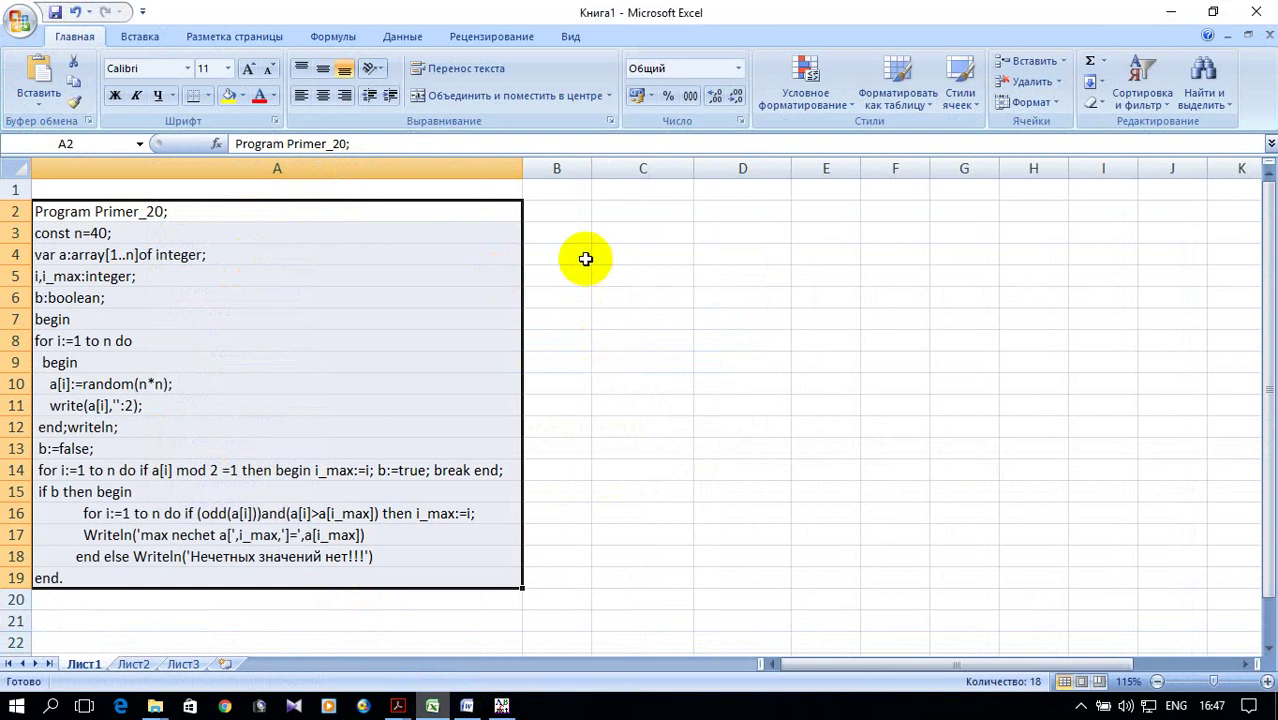
- Enter the headers "Параметр" in B1 and "значение" in C1, and fit column B's width to its content
left_click(552, 192)
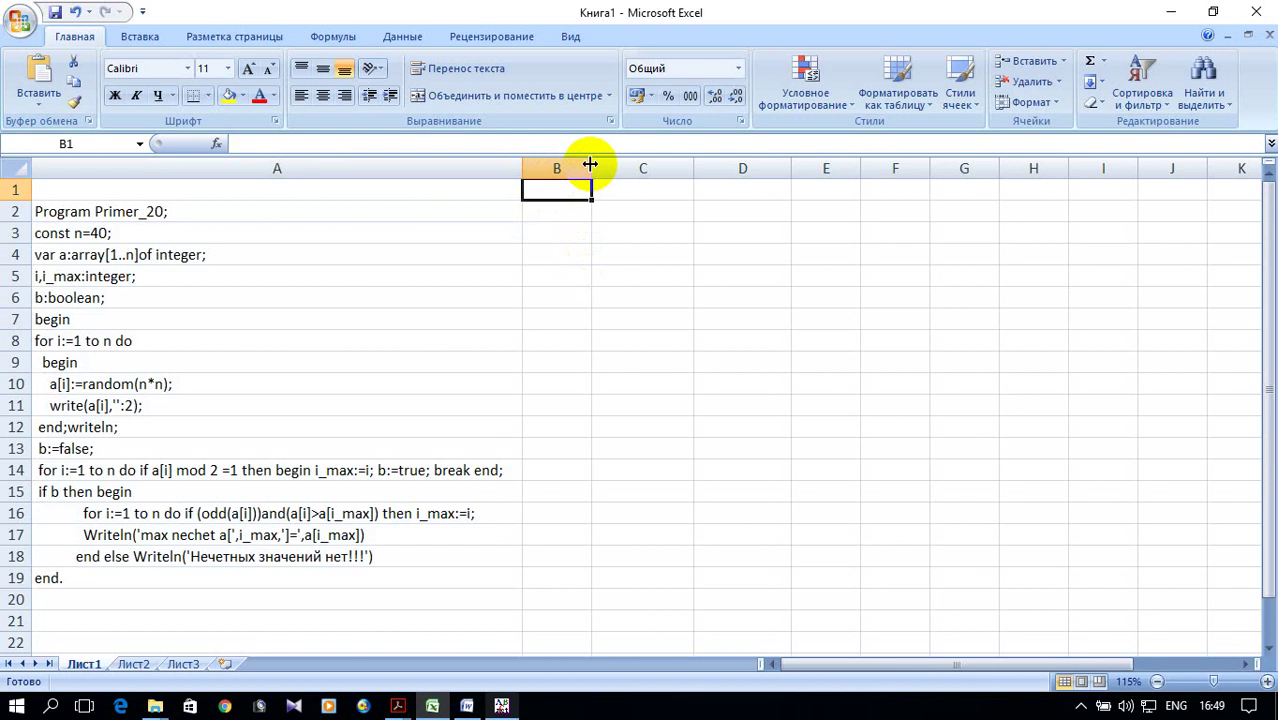
type("G")
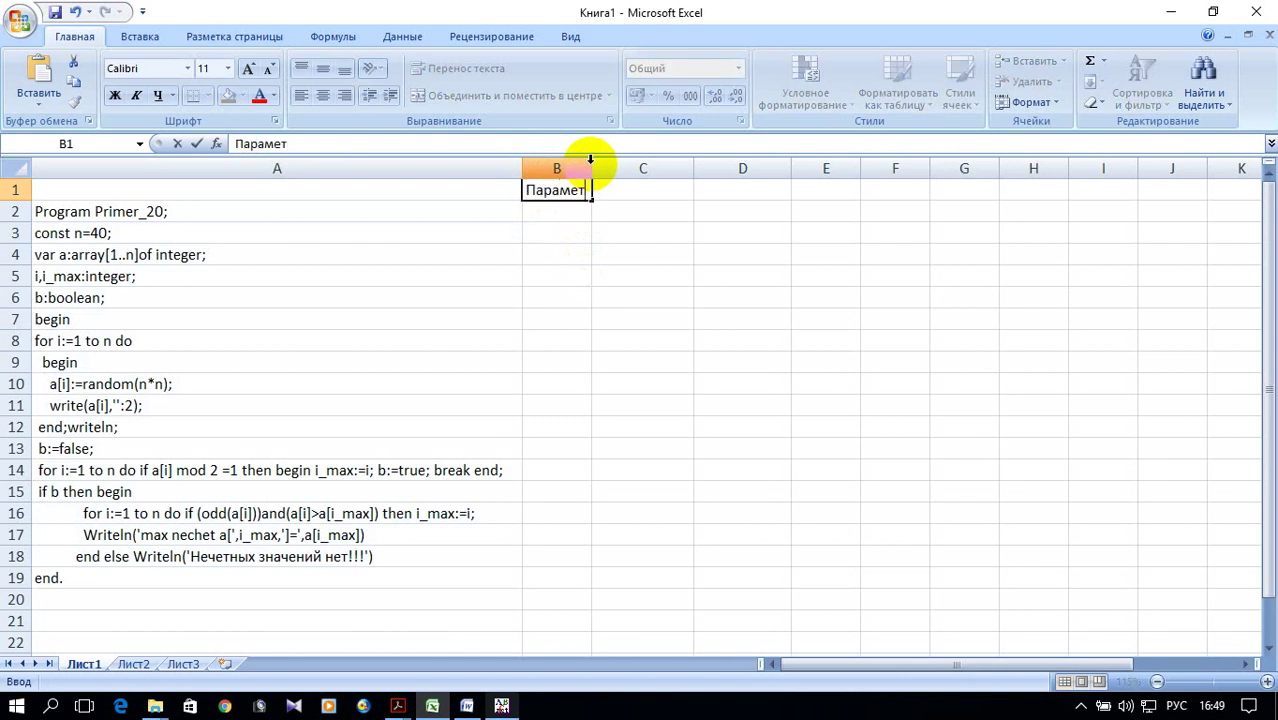
key("Tab")
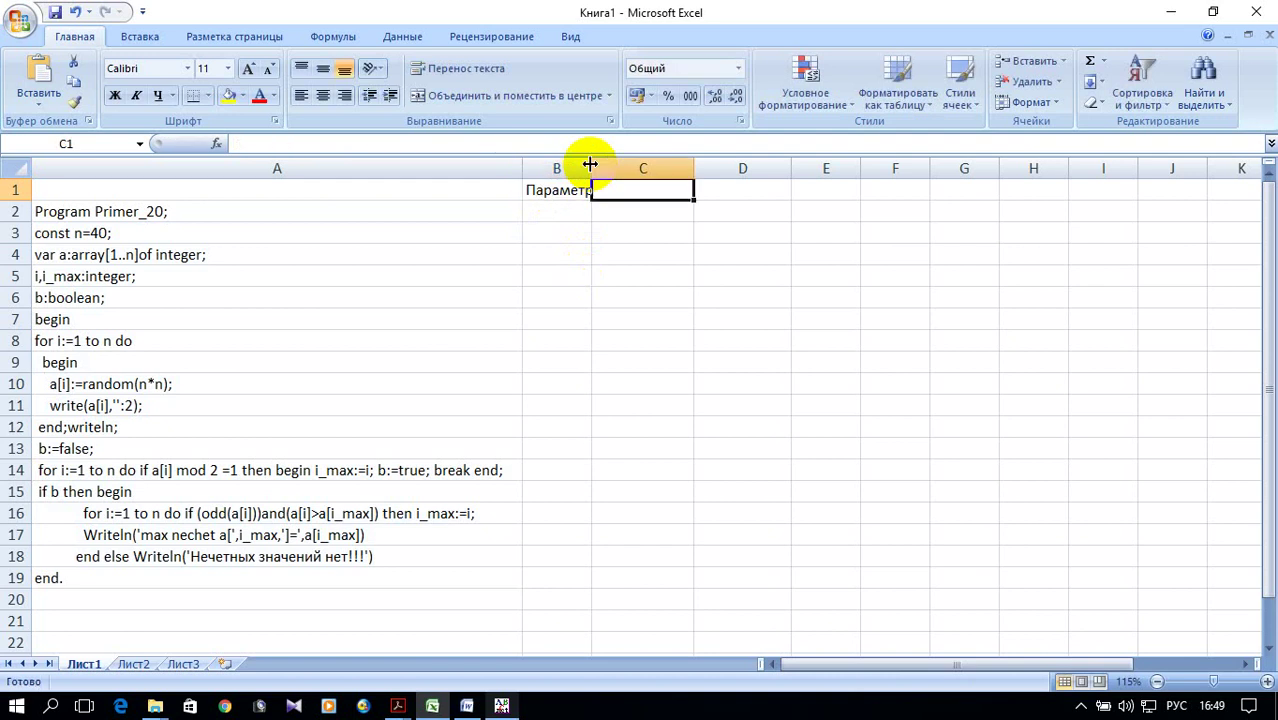
type("значение")
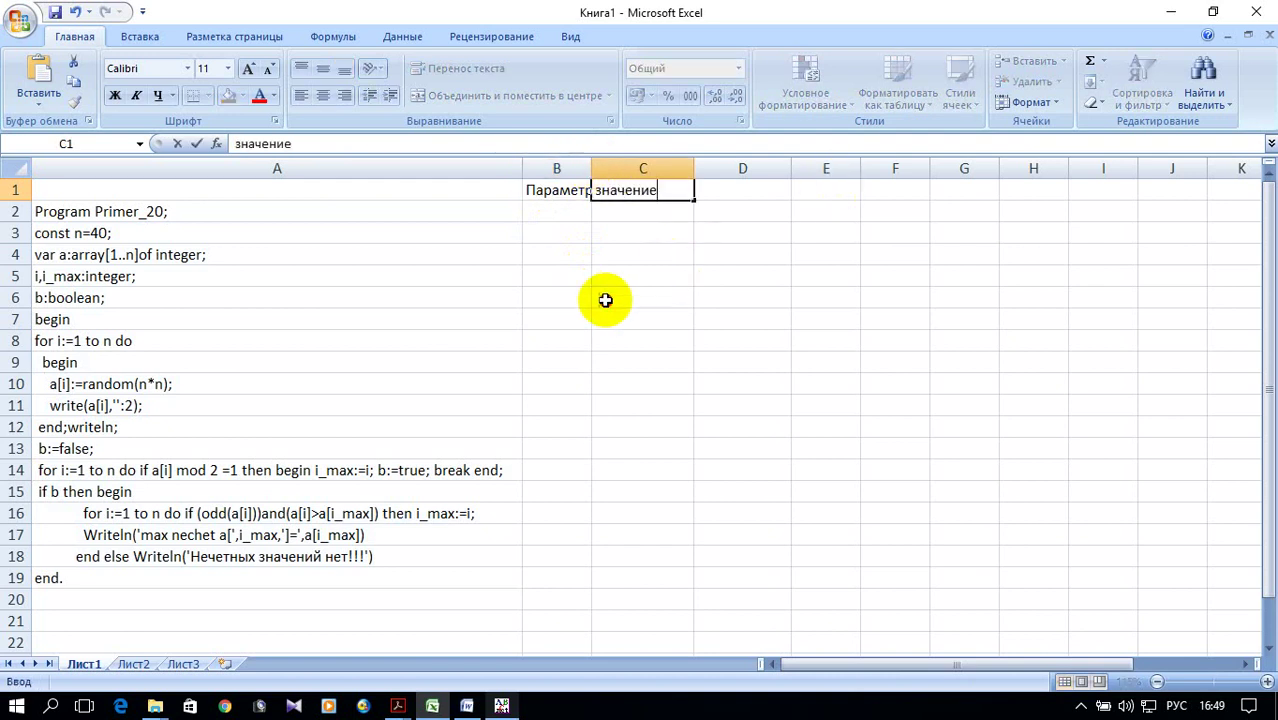
left_click_drag(608, 297, 610, 276)
double_click(591, 167)
- Enter the label "n=" in B3 and the value 40 in C3, beside the constant declaration
left_click(565, 234)
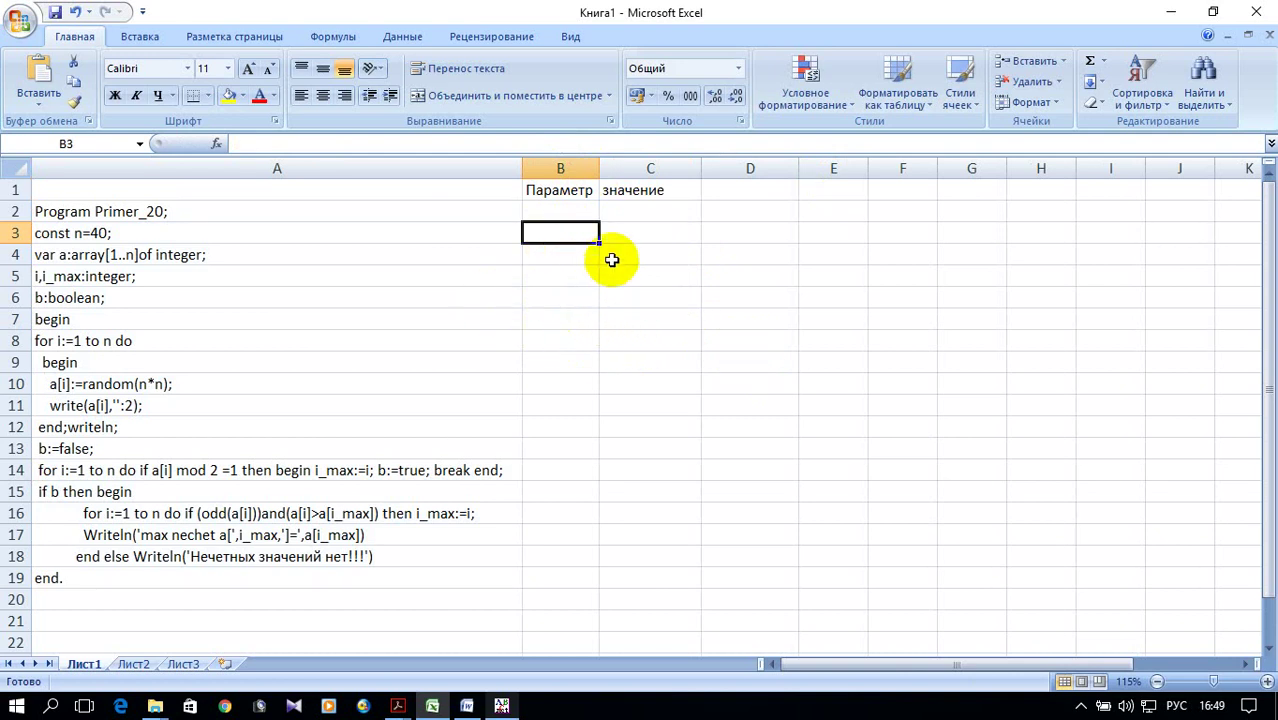
type("т")
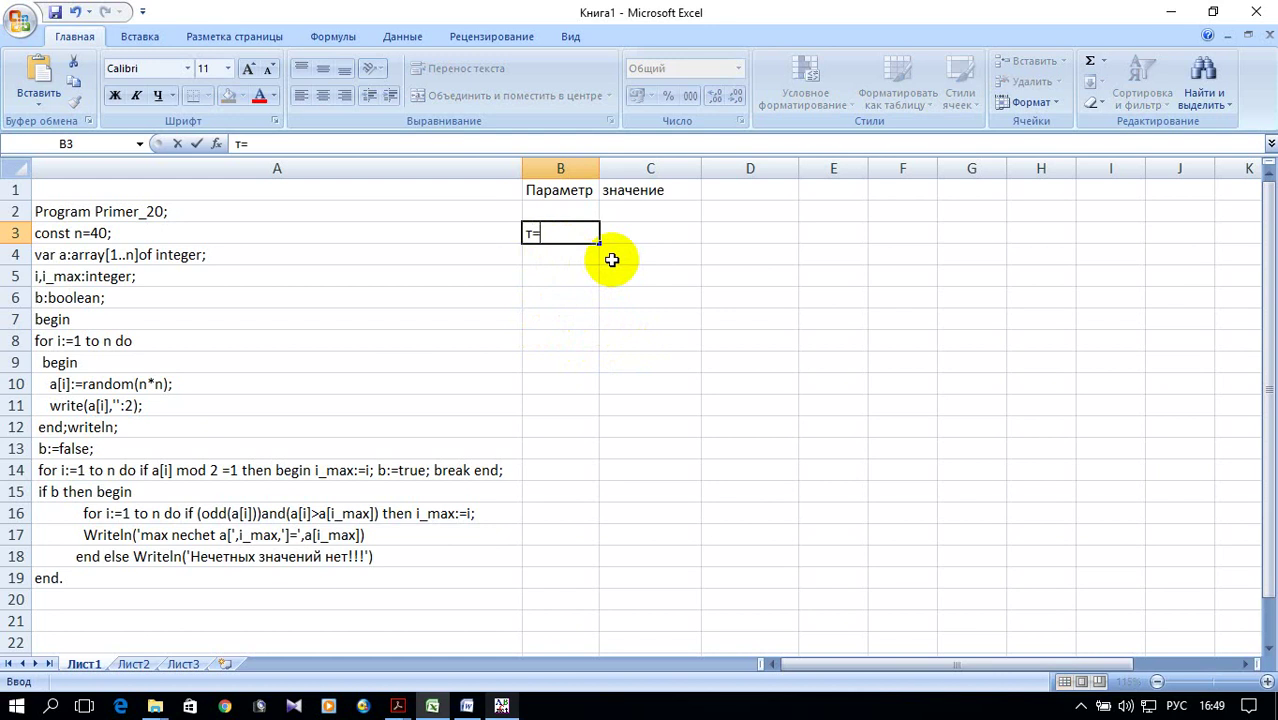
type("=40")
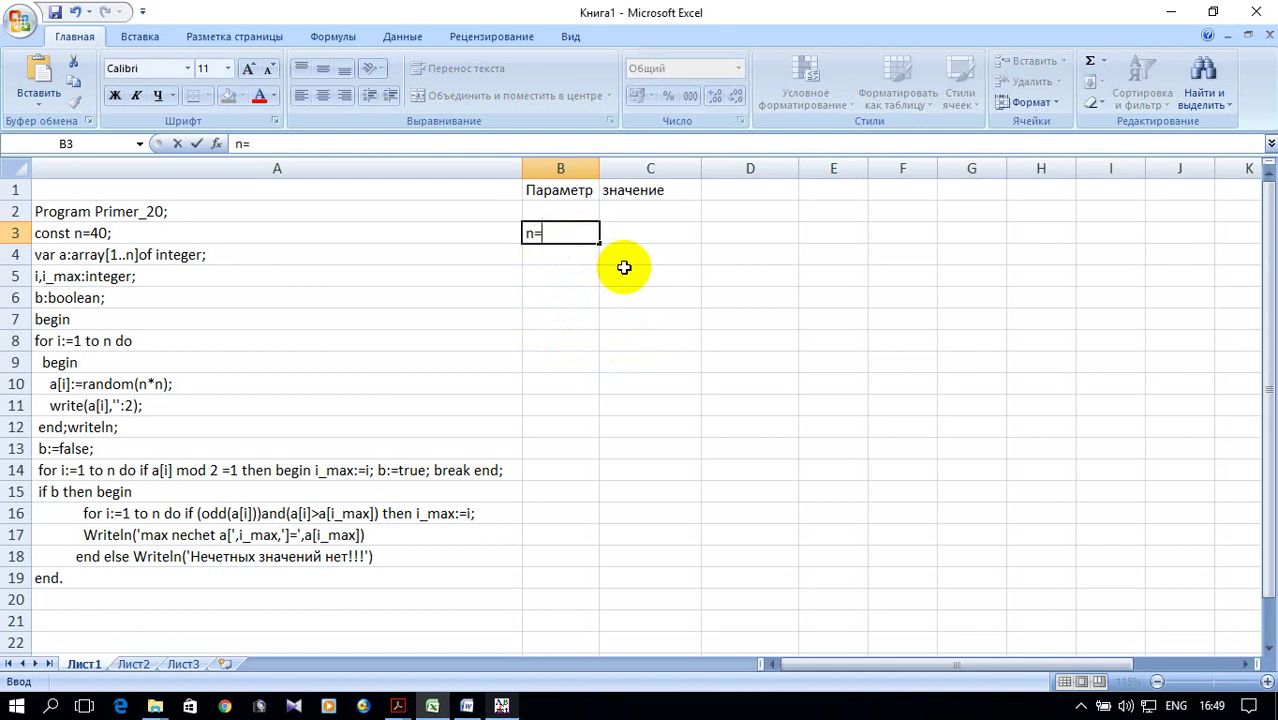
left_click(678, 230)
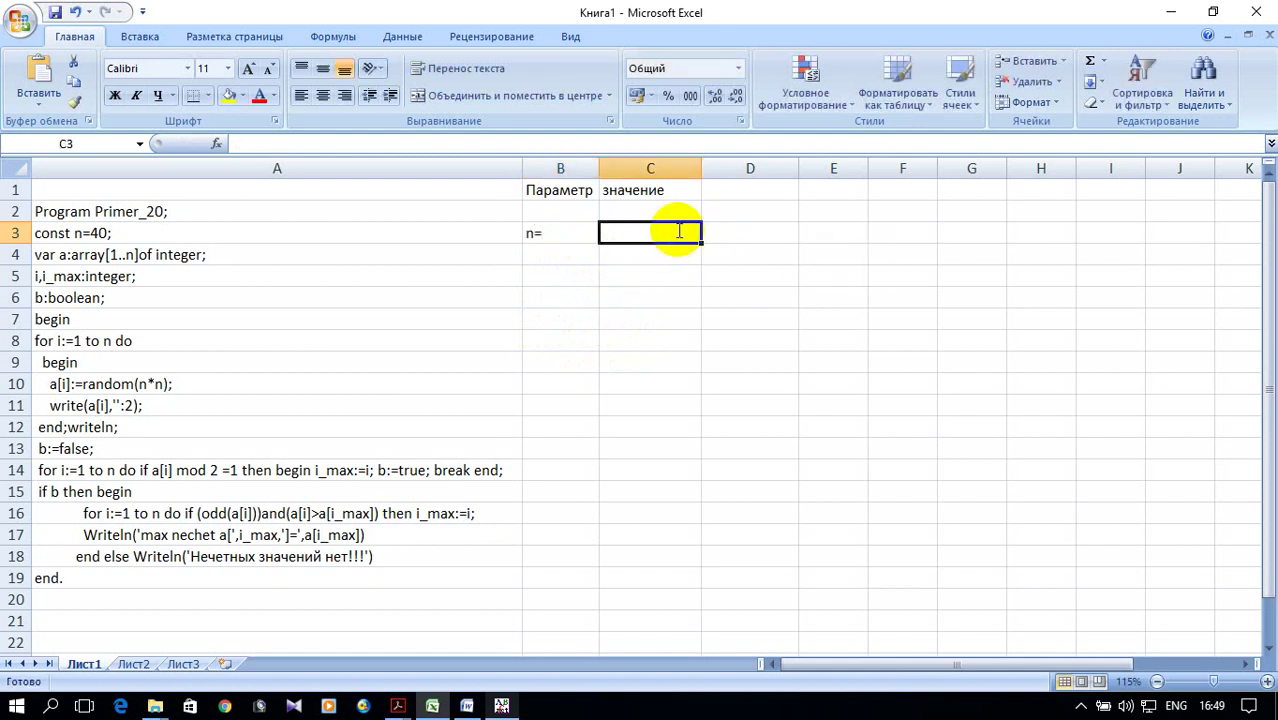
type("40")
left_click(622, 300)
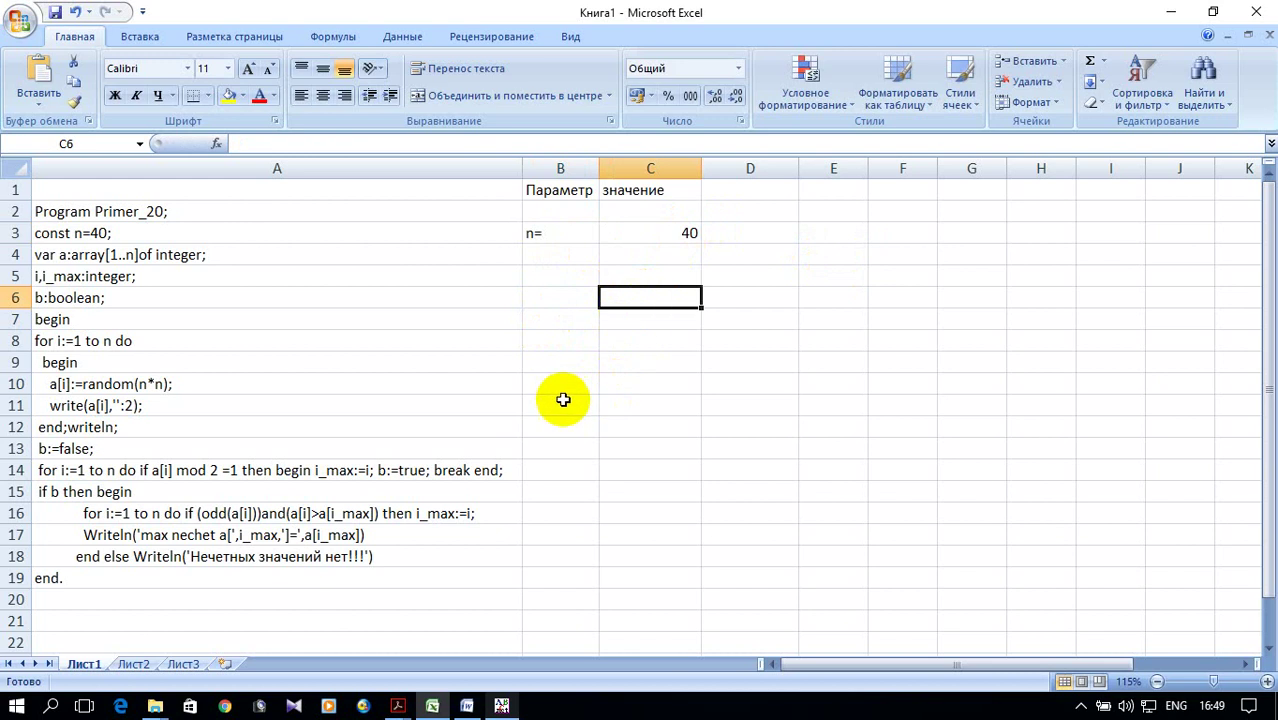
- Enter the label "i=" in B8 and fill row 8 from C8 to AP8 with the series 1 to 40
left_click(534, 340)
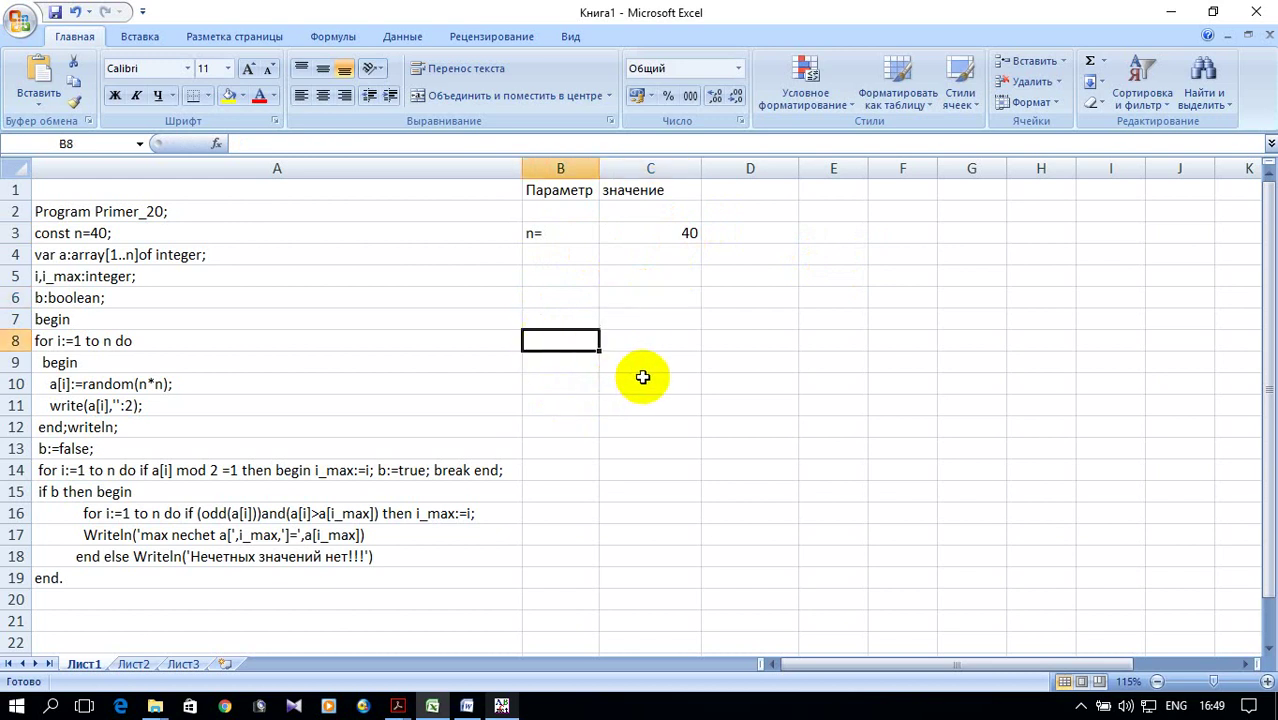
type("i=")
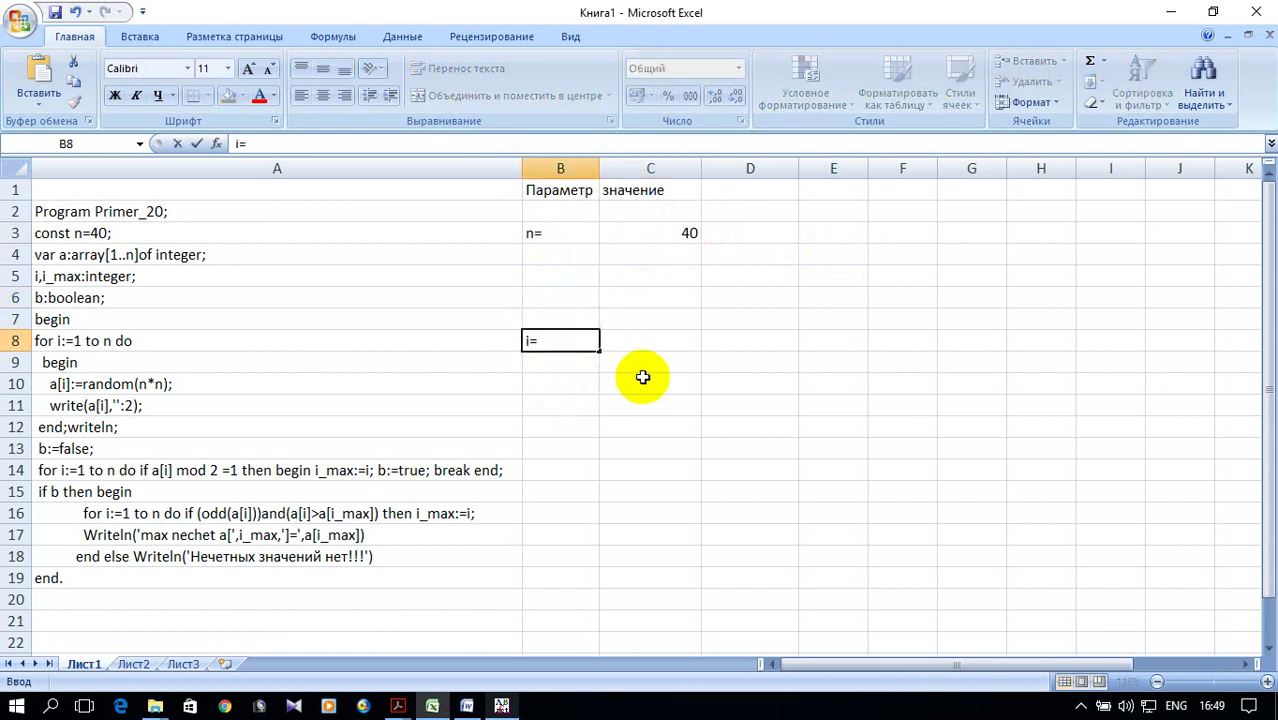
left_click(650, 317)
left_click(651, 346)
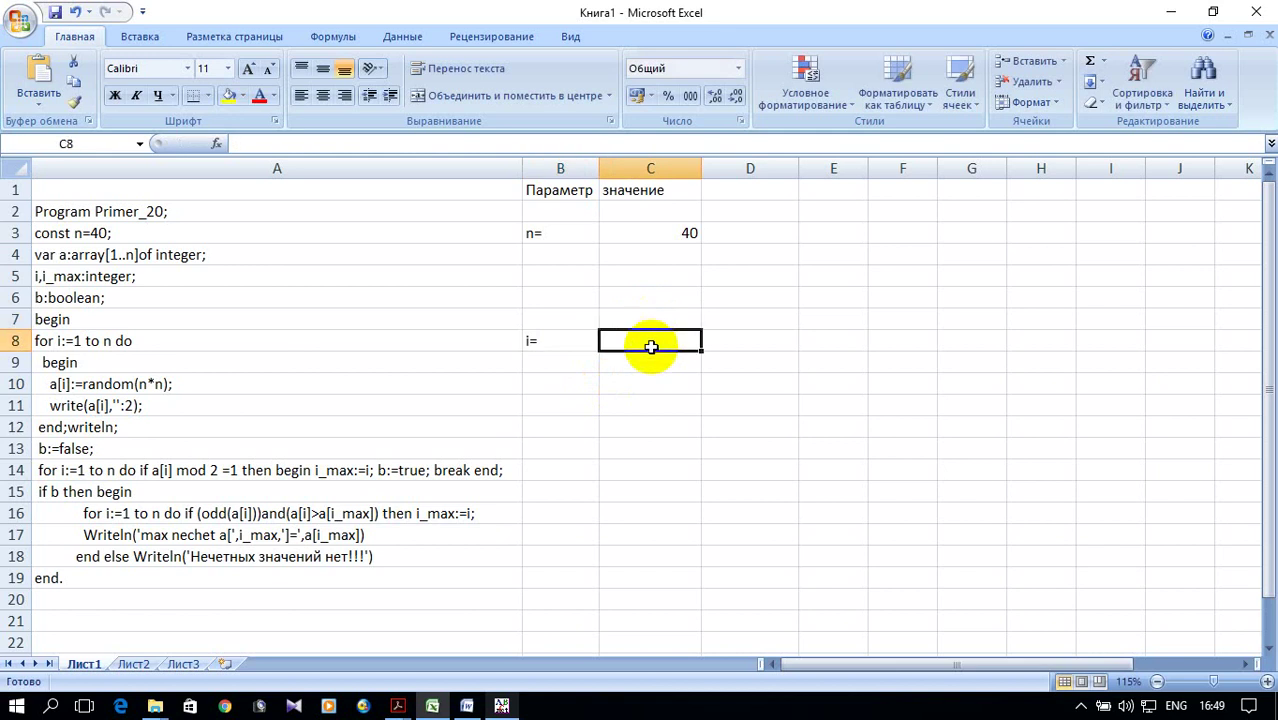
type("1")
left_click(720, 337)
left_click(716, 380)
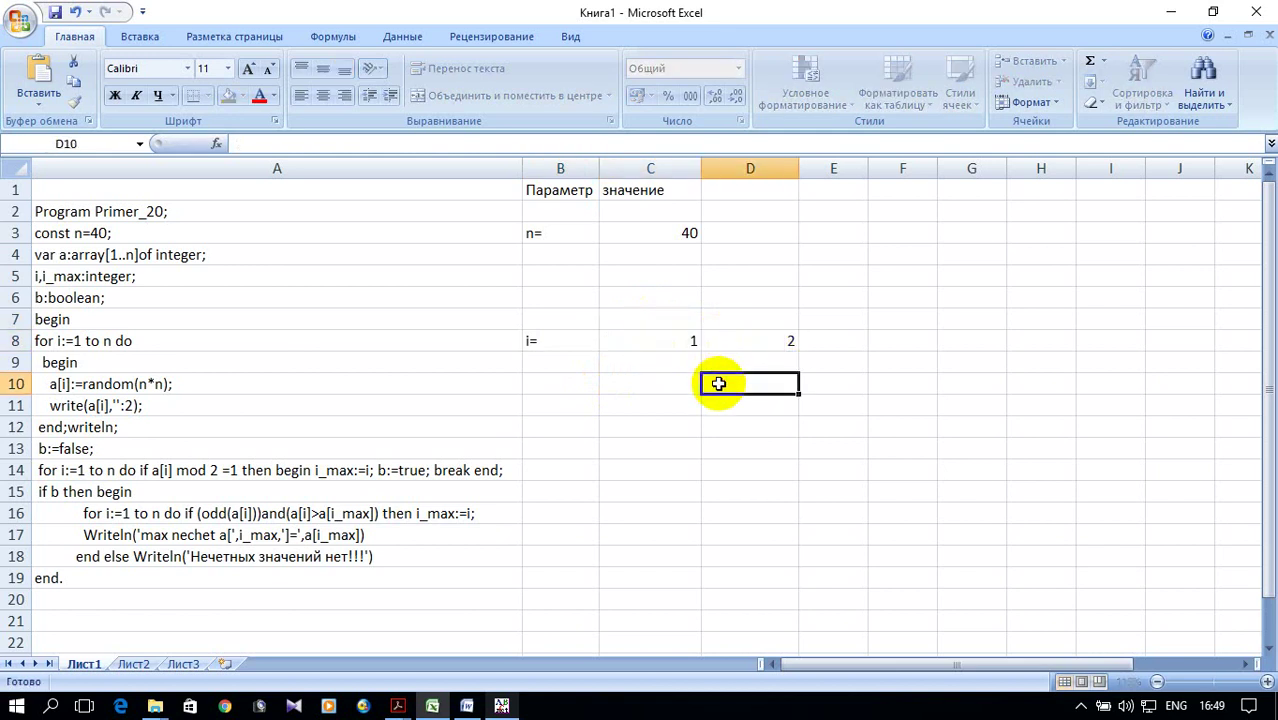
left_click_drag(662, 341, 514, 330)
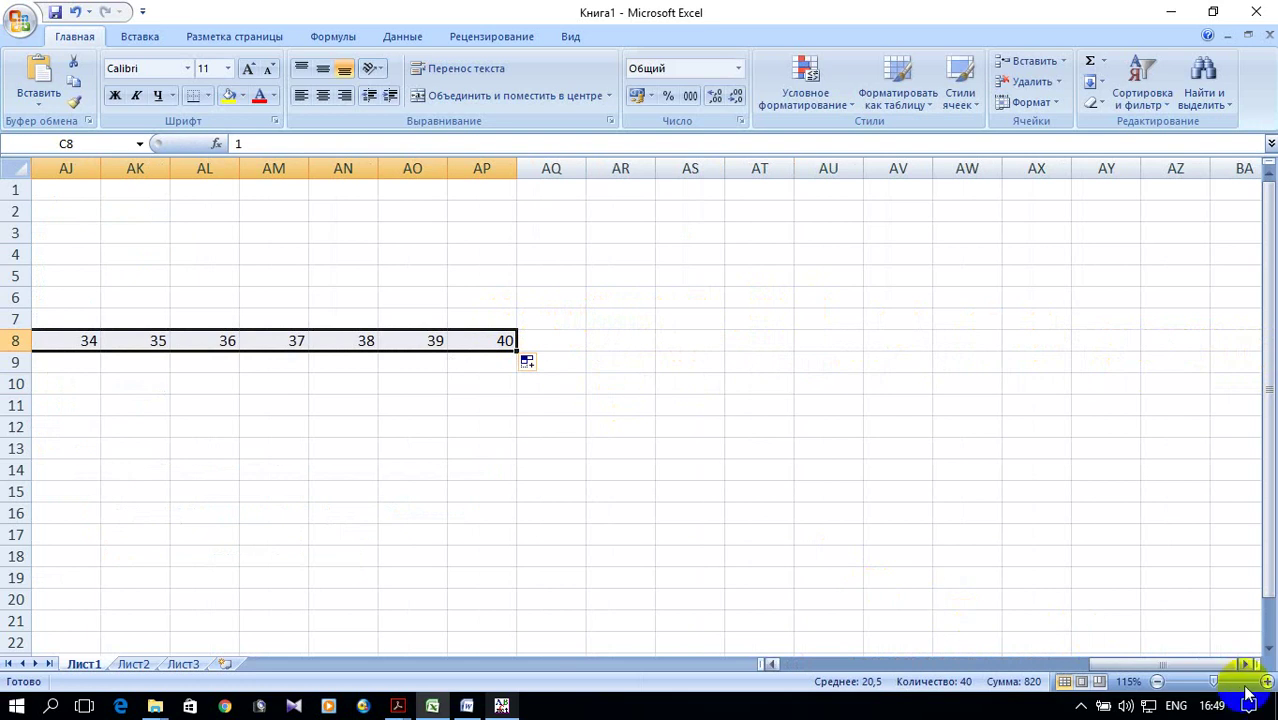
left_click_drag(1212, 663, 810, 665)
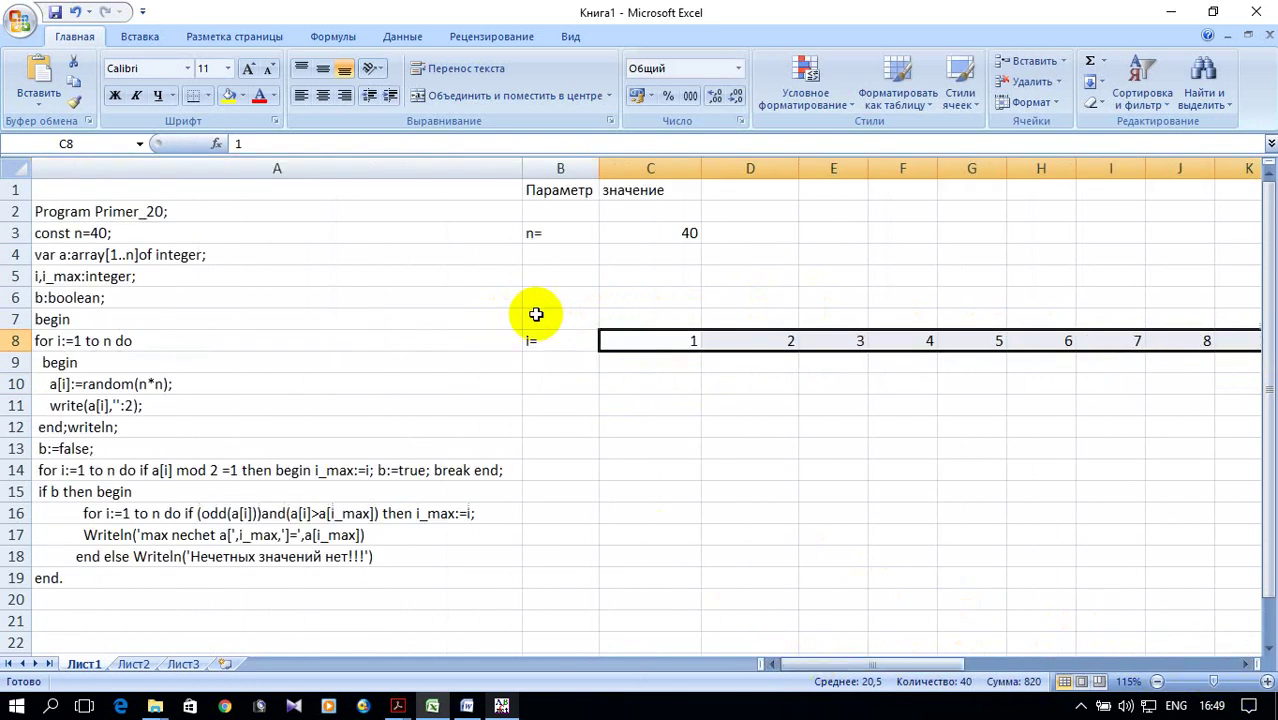
- Enter the label "a[i]=" in cell B9 below the loop counter label
left_click(550, 358)
left_click(638, 366)
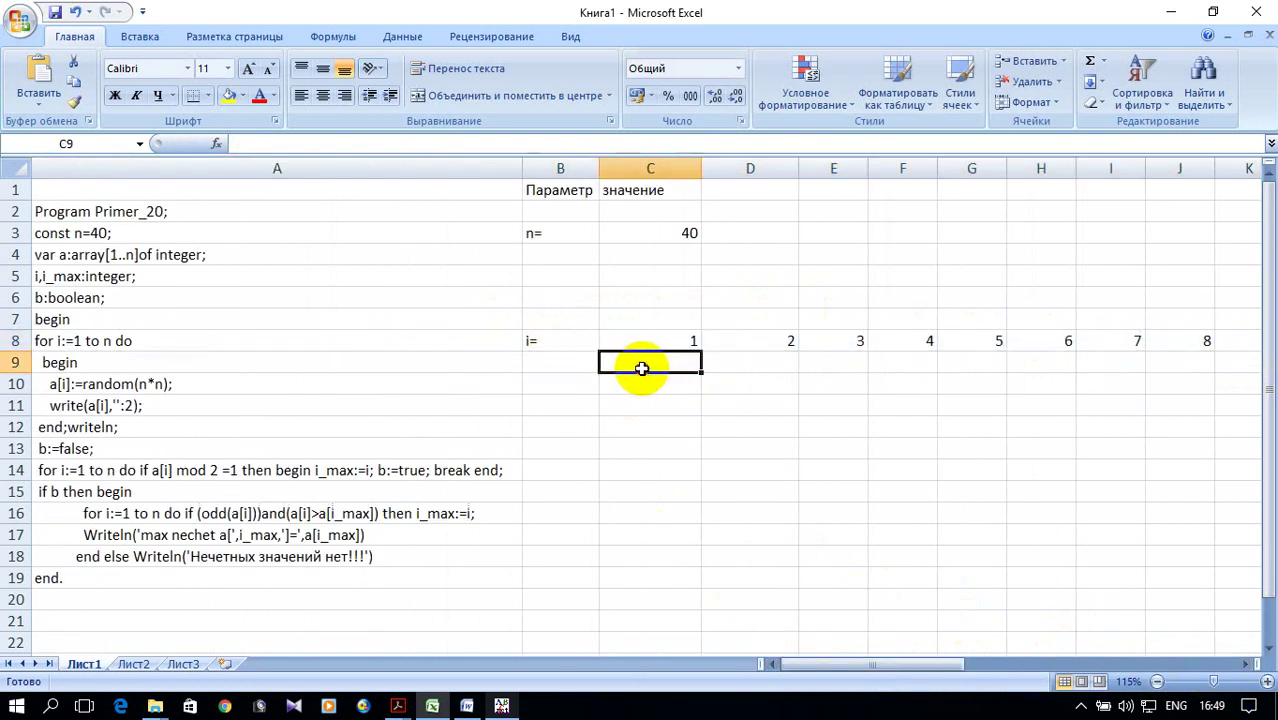
left_click(553, 365)
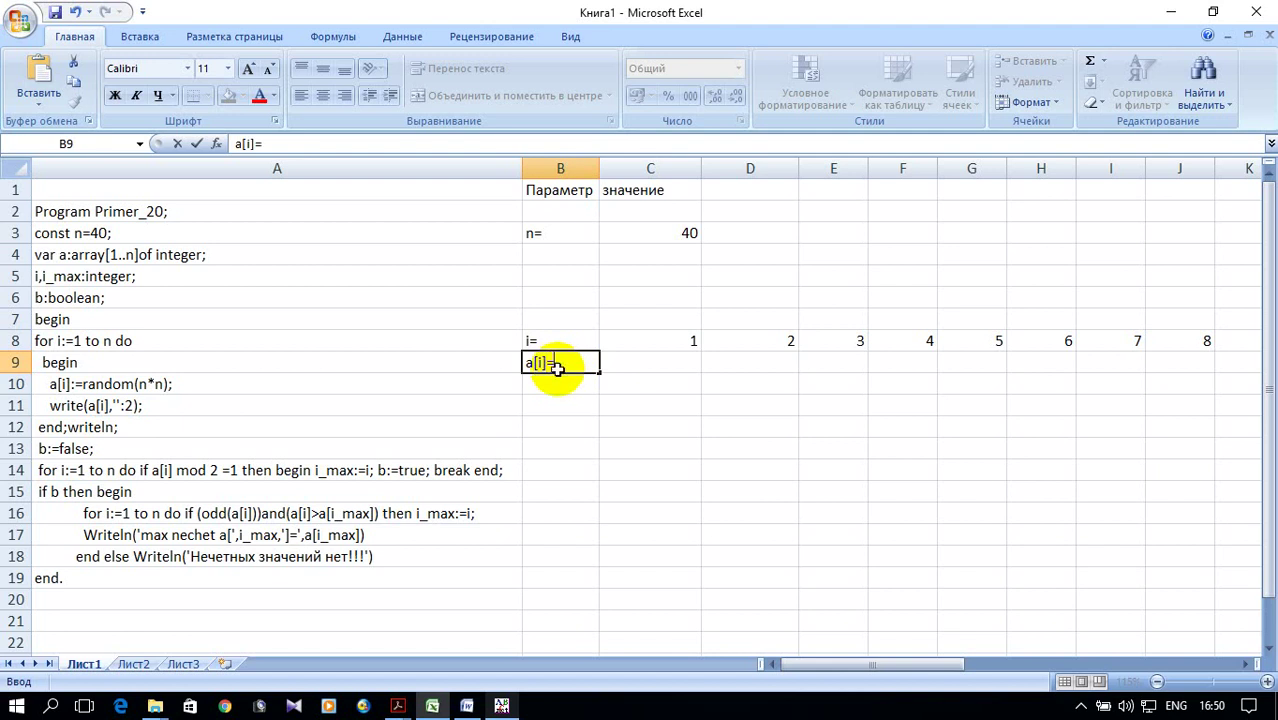
left_click(656, 362)
- Switch to PascalABC.NET, highlight the first array value in the program output, and return to Excel
left_click(501, 706)
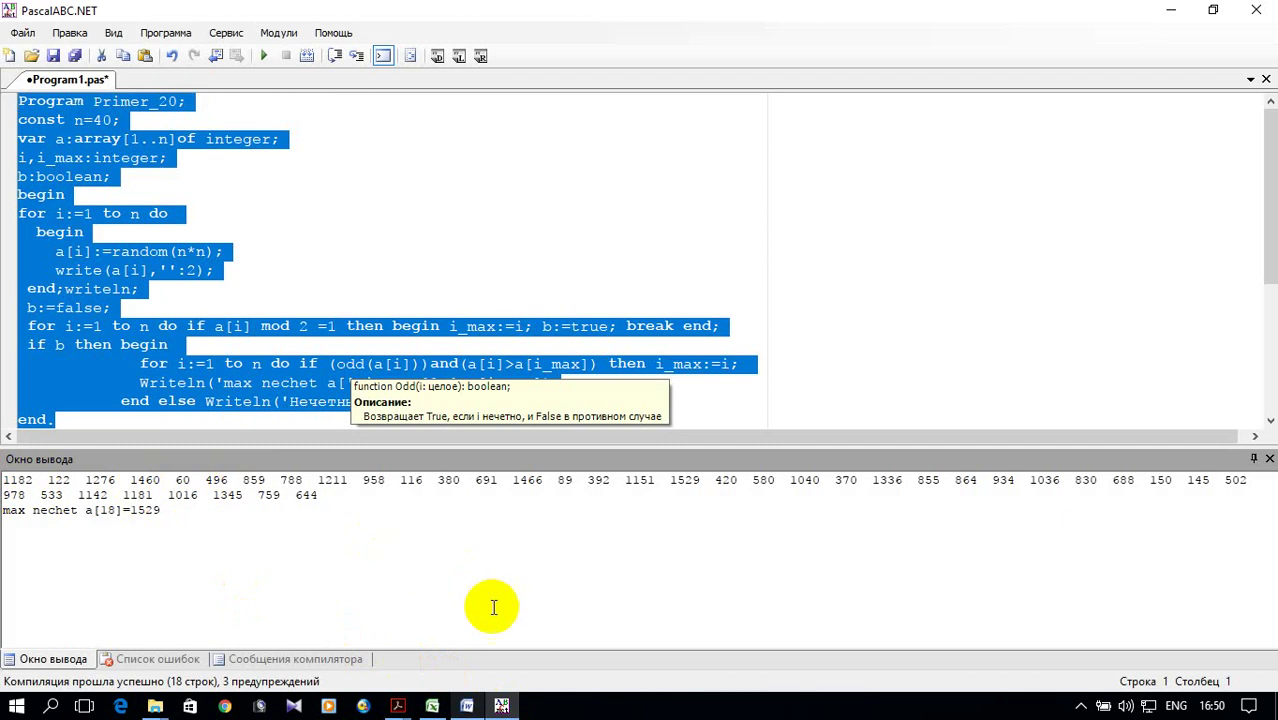
left_click(12, 486)
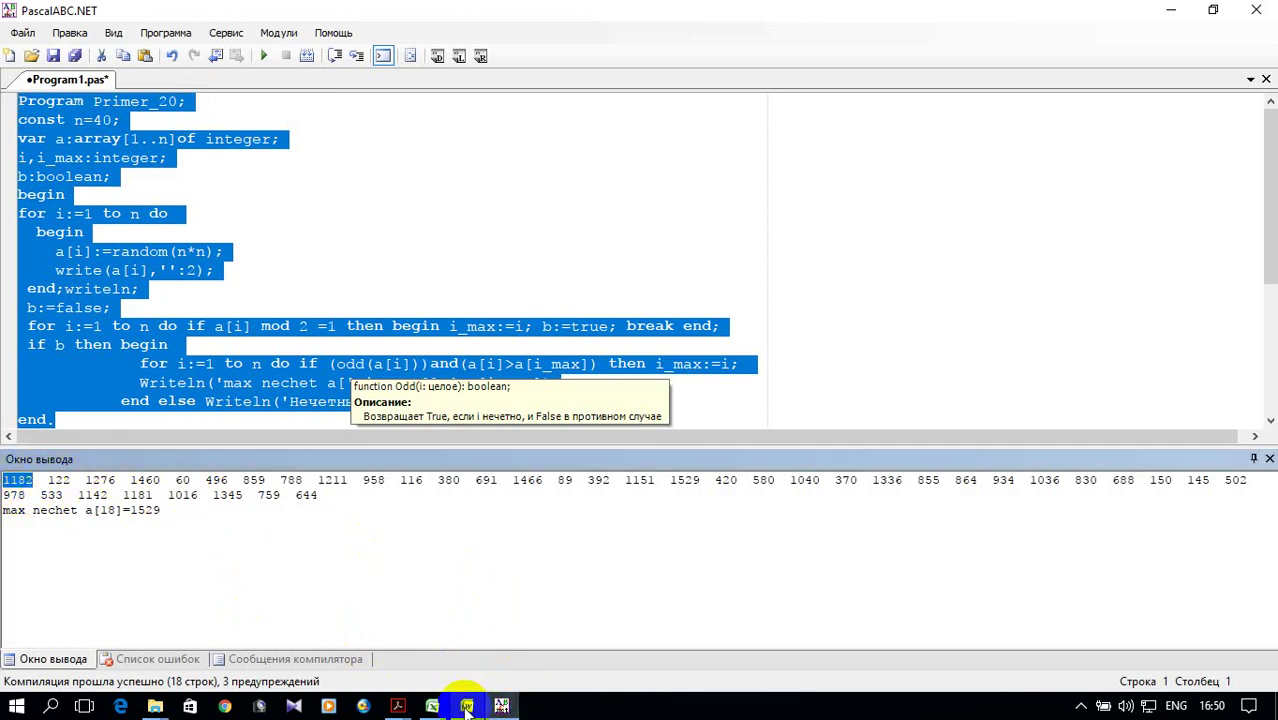
left_click(432, 706)
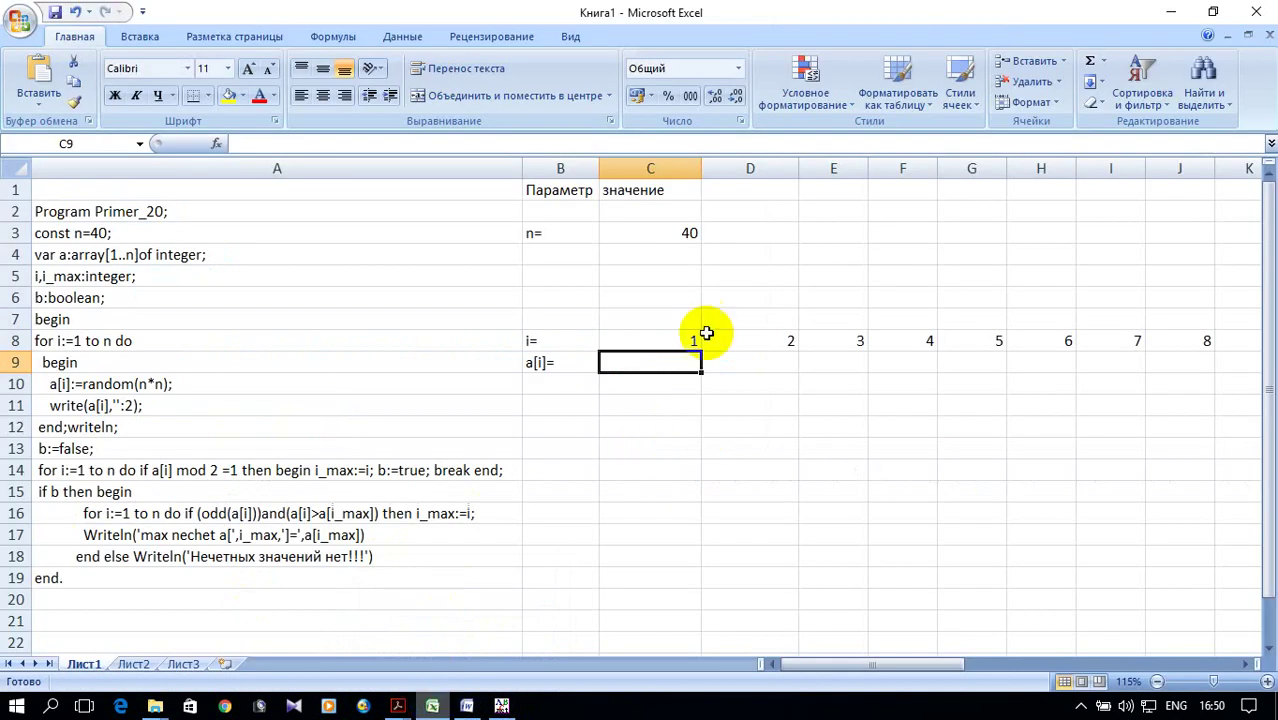
- Enter the array values 2, 3, 7 and 8 in cells C9 through F9
type("2")
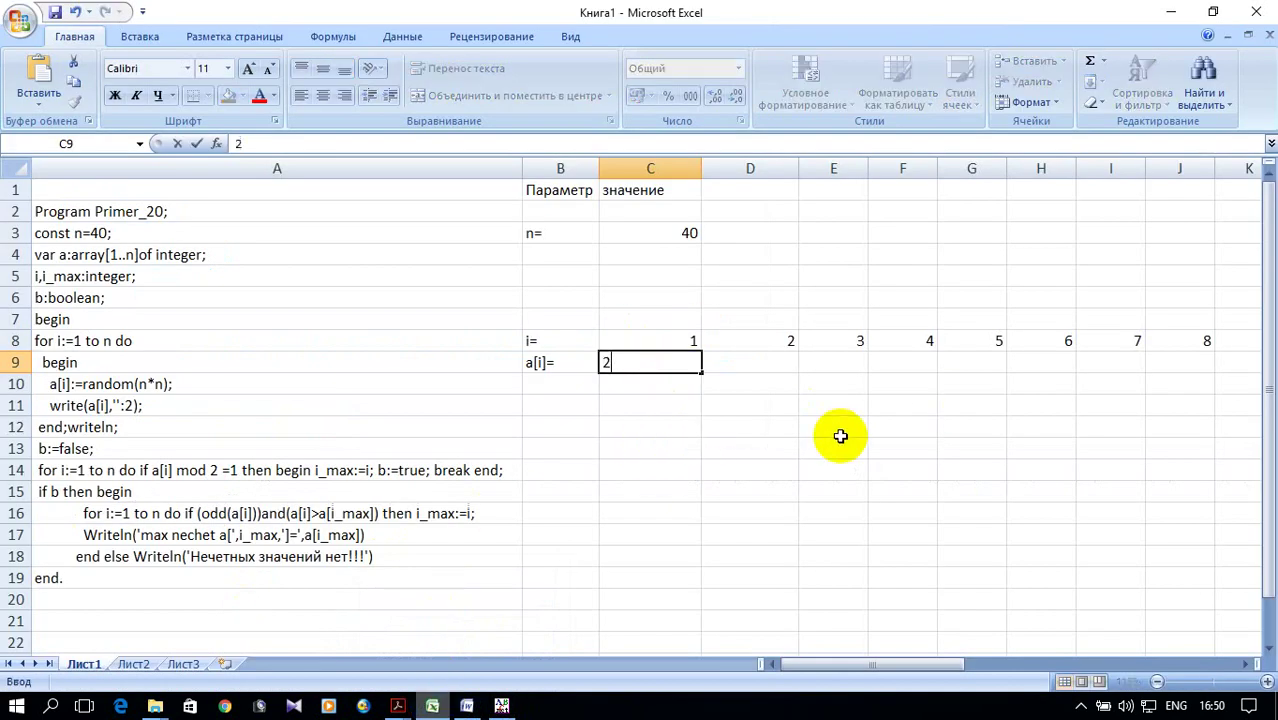
left_click(770, 367)
type("3")
left_click(822, 363)
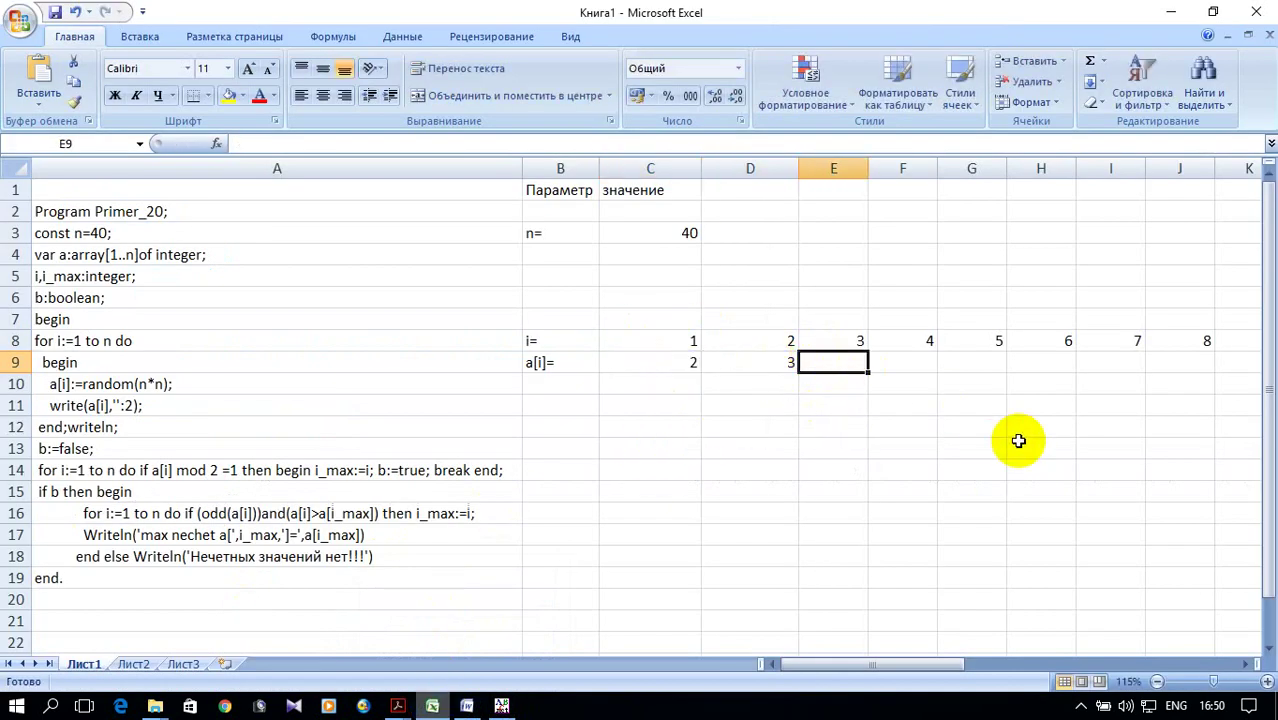
type("7")
left_click(905, 366)
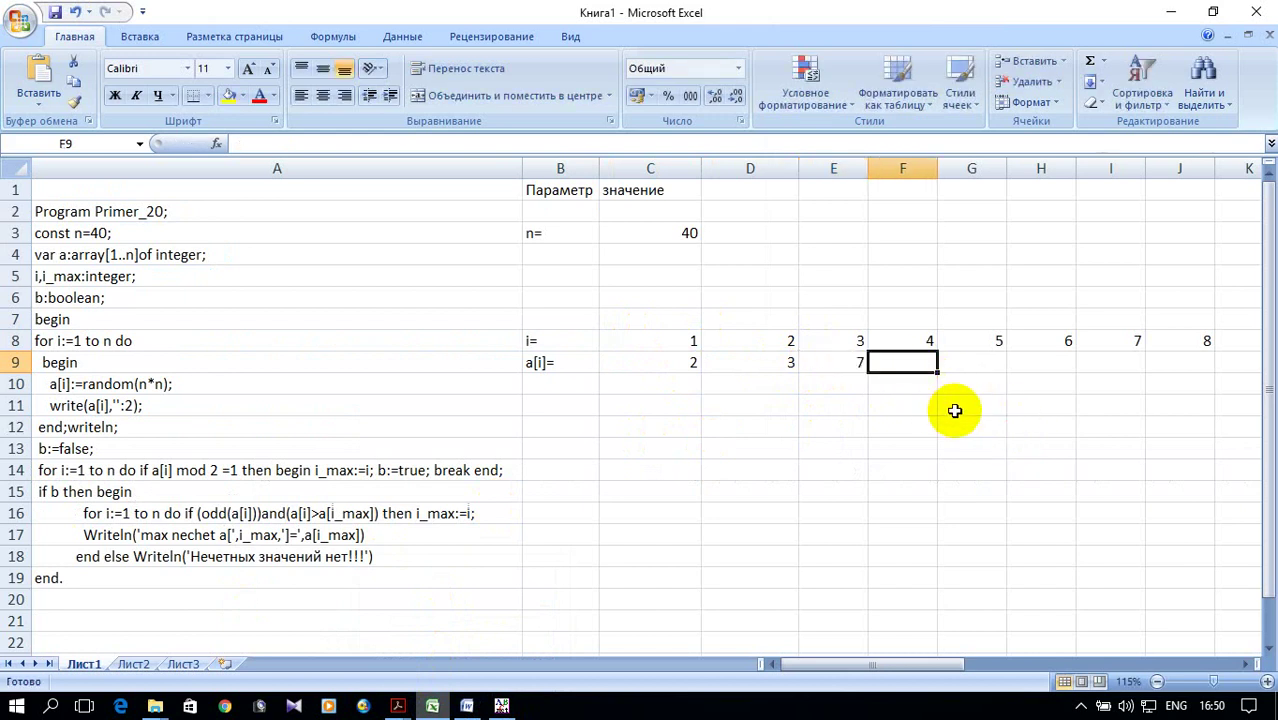
type("8")
left_click(984, 365)
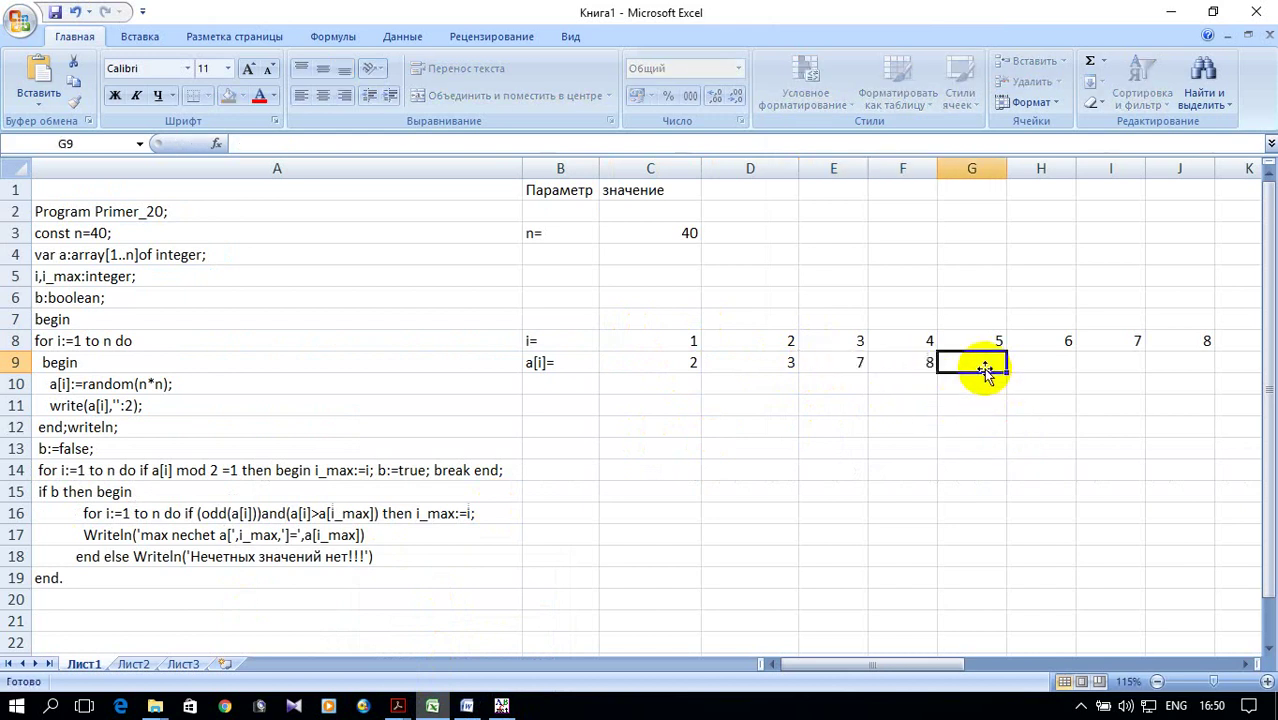
- Extend the 7, 8 sequence in E9:F9 along row 9 to R9, ending at 20
left_click(861, 362)
left_click_drag(861, 362, 496, 360)
left_click(490, 362)
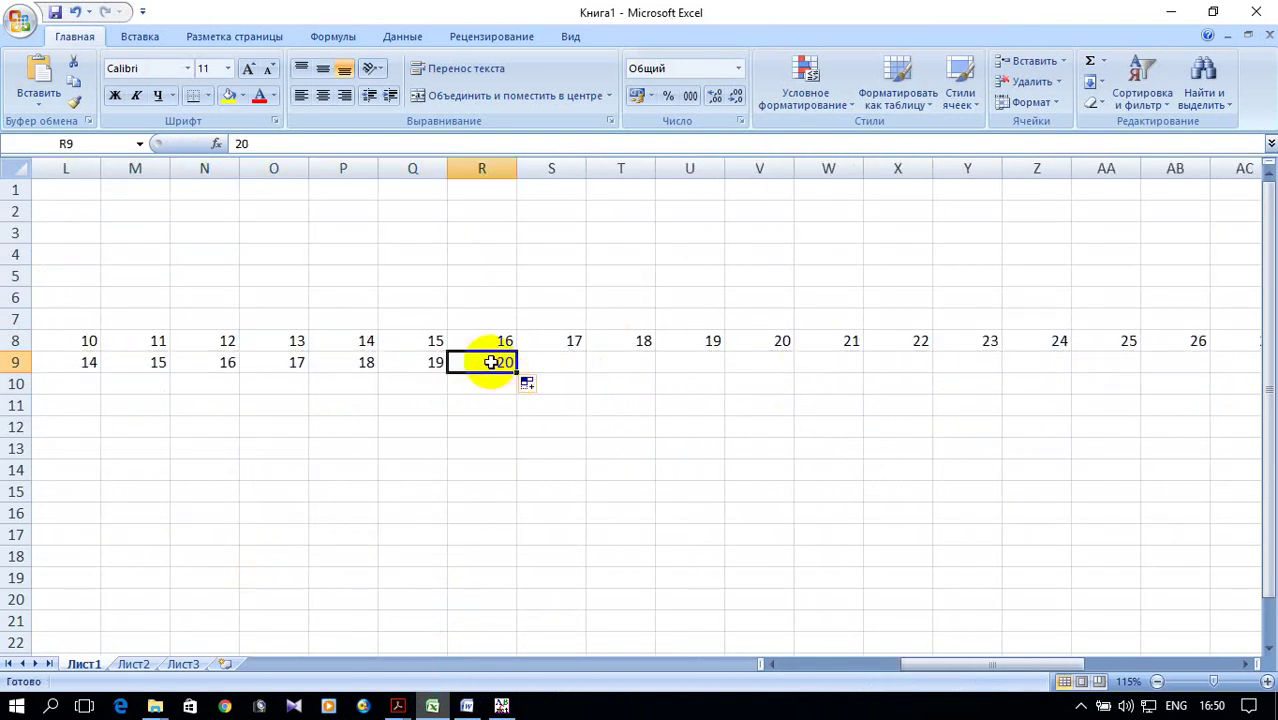
- Enter 16 in S9 and extend the 20, 16 sequence from R9:S9 along row 9 to AB9, ending at -20
left_click(562, 362)
type("1")
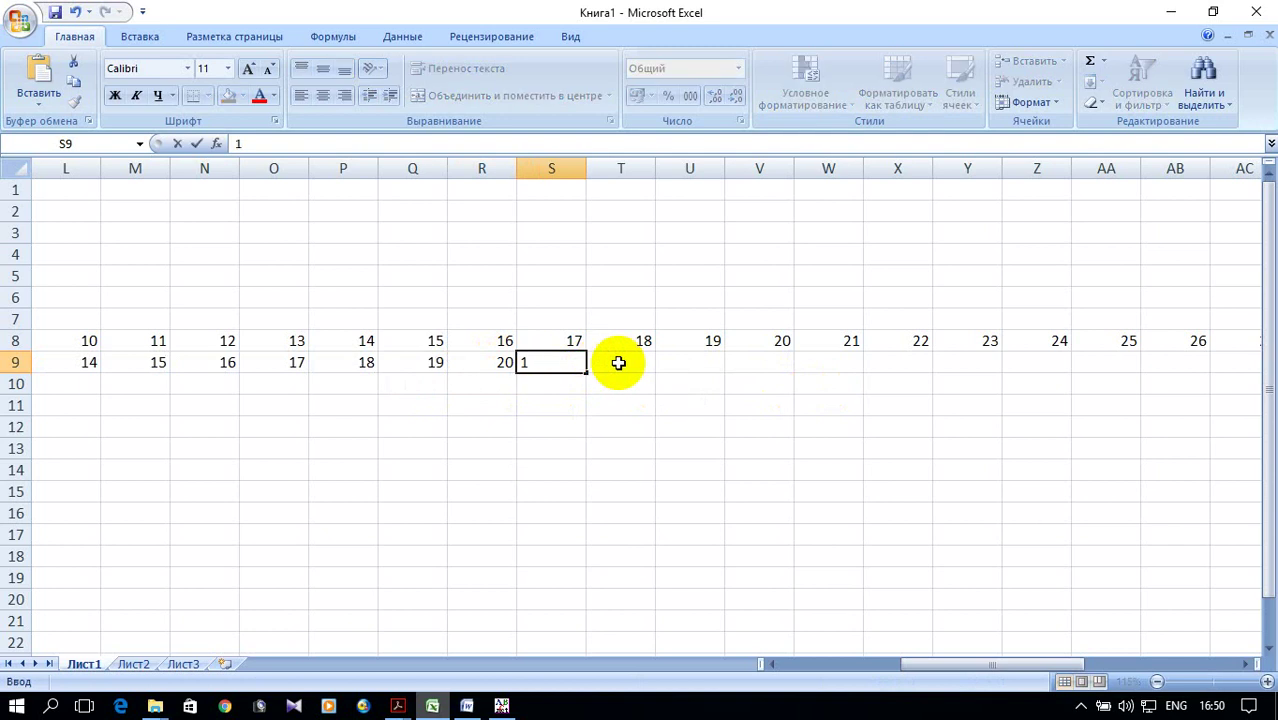
type("6")
left_click_drag(495, 360, 1186, 386)
left_click_drag(1067, 663, 1118, 660)
- Enter 10 in AC9 and extend the -20, 10 sequence from AB9:AC9 along row 9 to AP9, ending at 400
left_click(703, 365)
left_click_drag(703, 365, 746, 365)
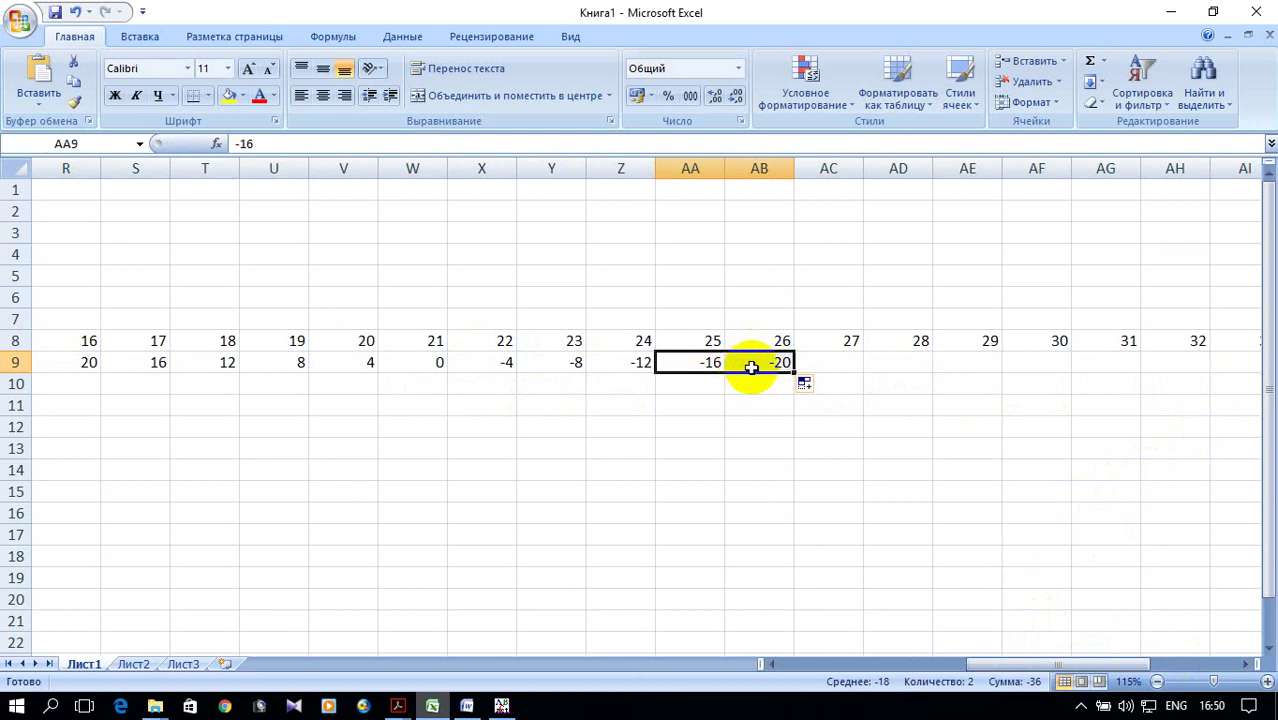
left_click(825, 367)
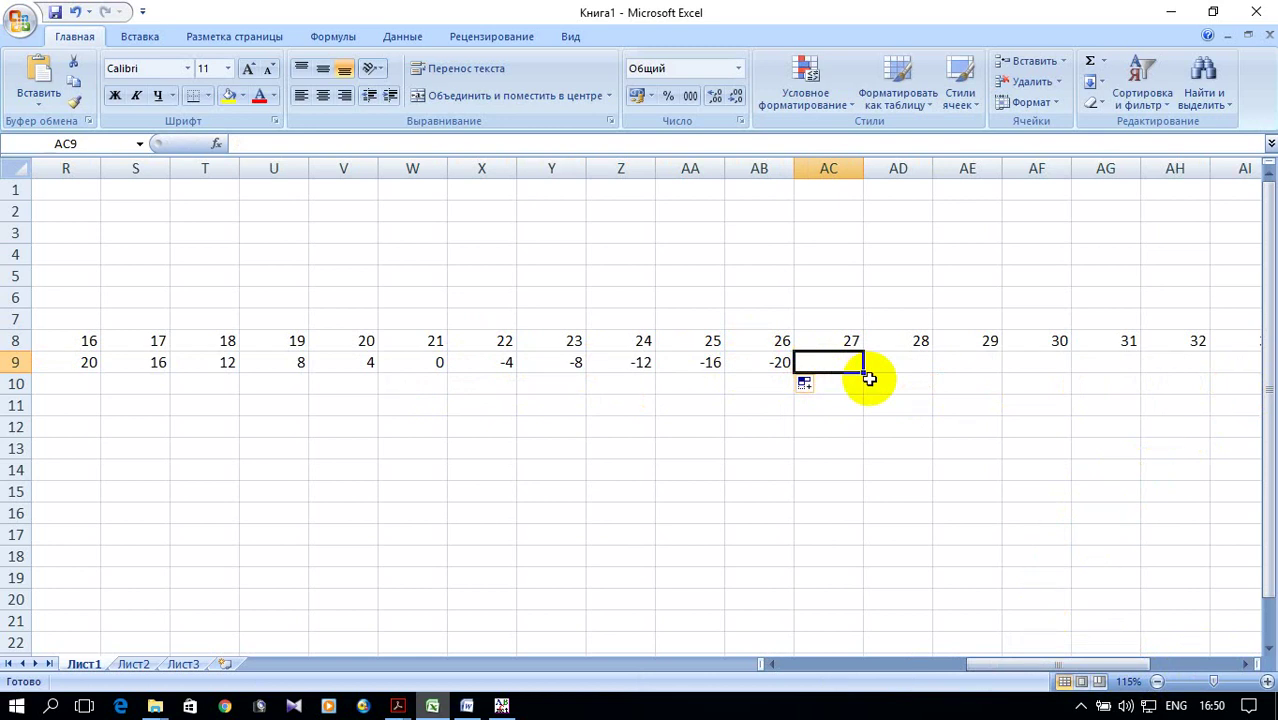
type("10")
left_click(752, 366)
left_click_drag(752, 366, 1145, 365)
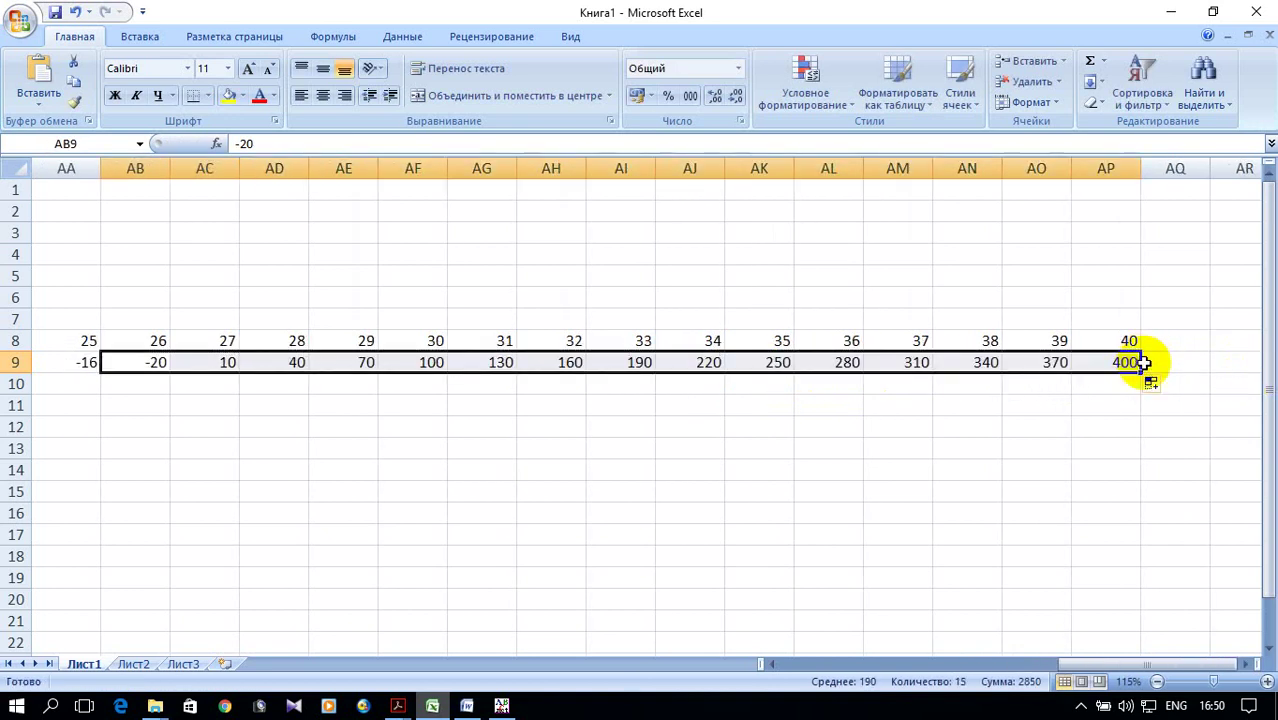
- Replace the value in AF9 with 60 and extend the 70, 60 sequence from AE9:AF9 to AP9, ending at -40
left_click_drag(1133, 664, 1101, 664)
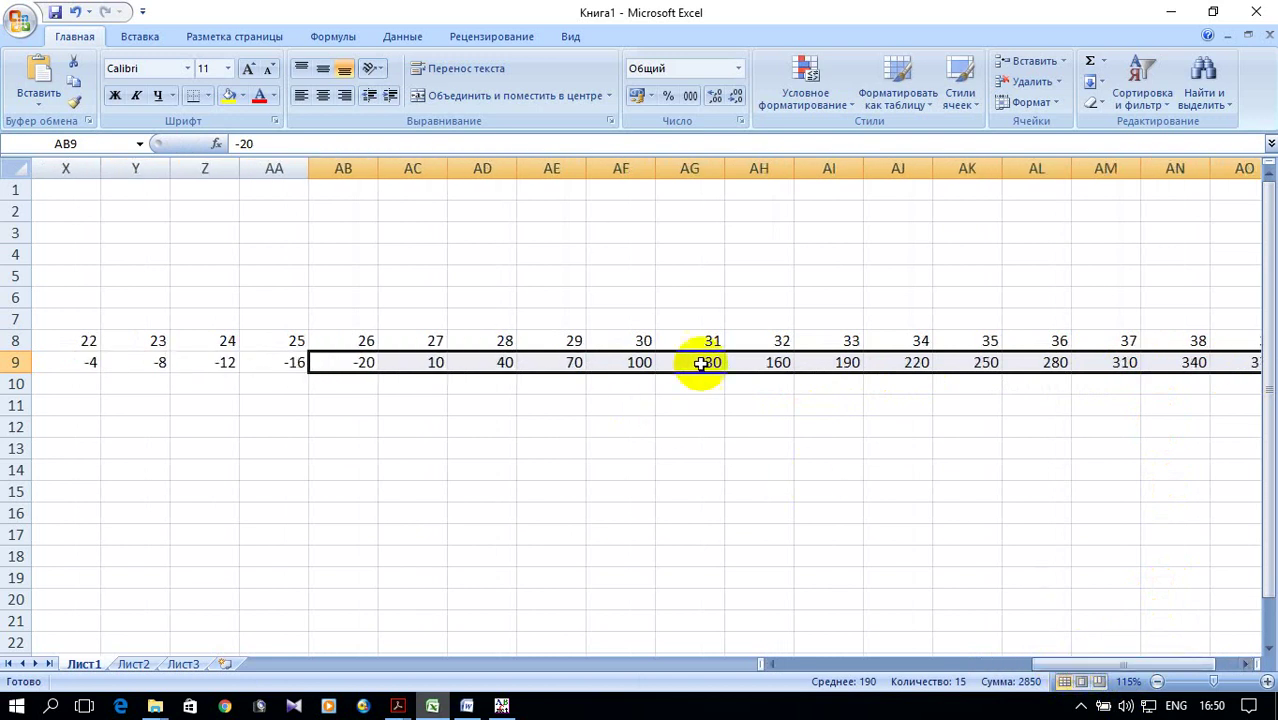
left_click(640, 363)
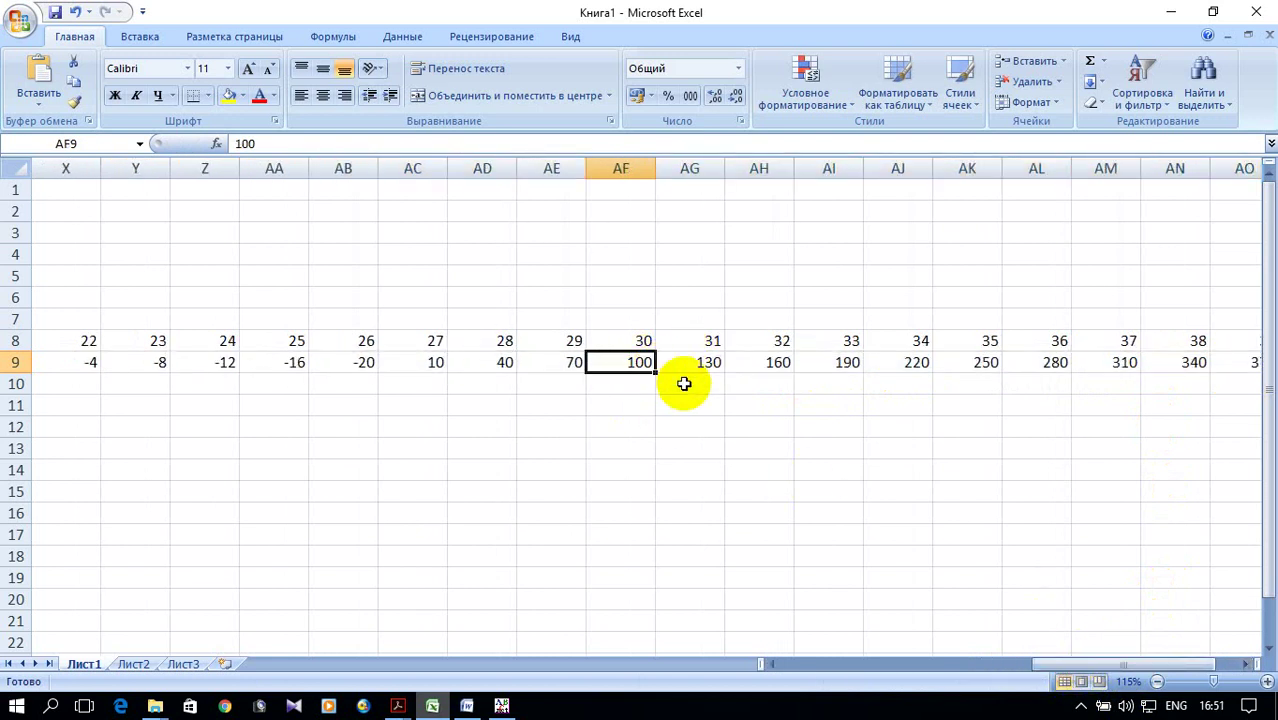
type("30")
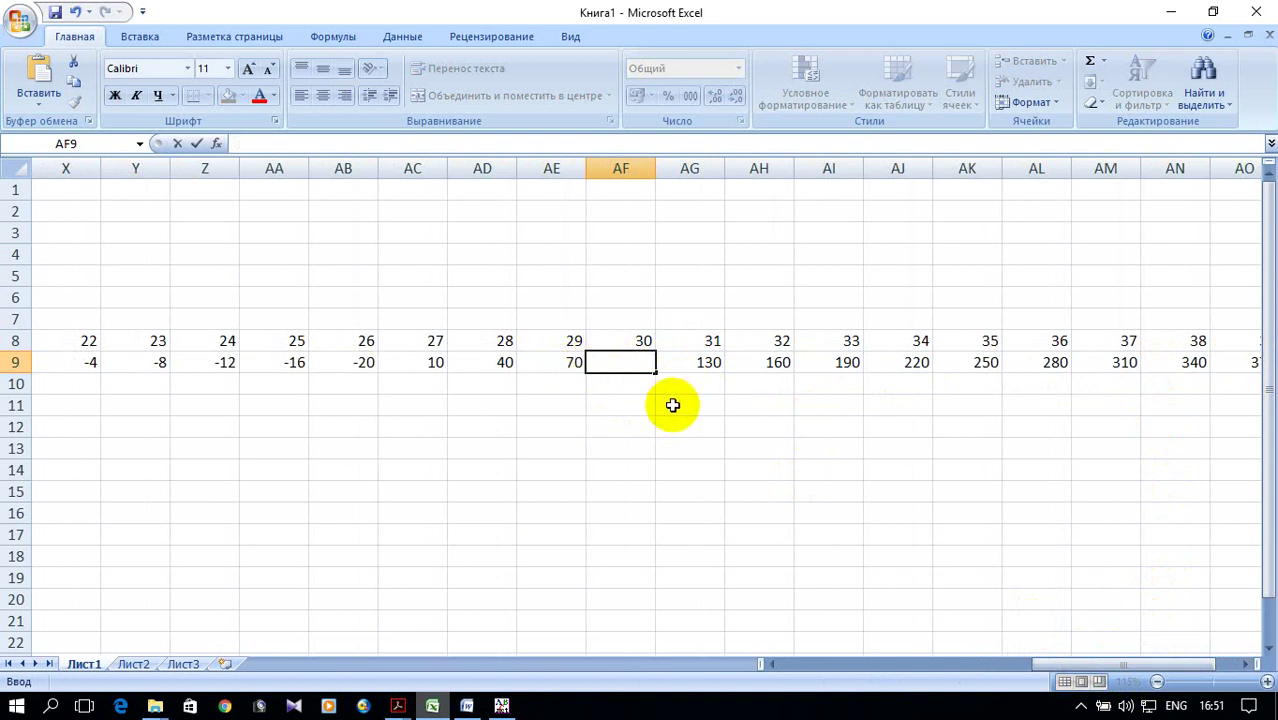
type("60")
left_click_drag(551, 365, 1136, 383)
- Copy the "a[i]=" label from B9 to B14, beside the loop that searches for the first odd element
scroll(1072, 500, "down", 1)
left_click_drag(1127, 663, 765, 668)
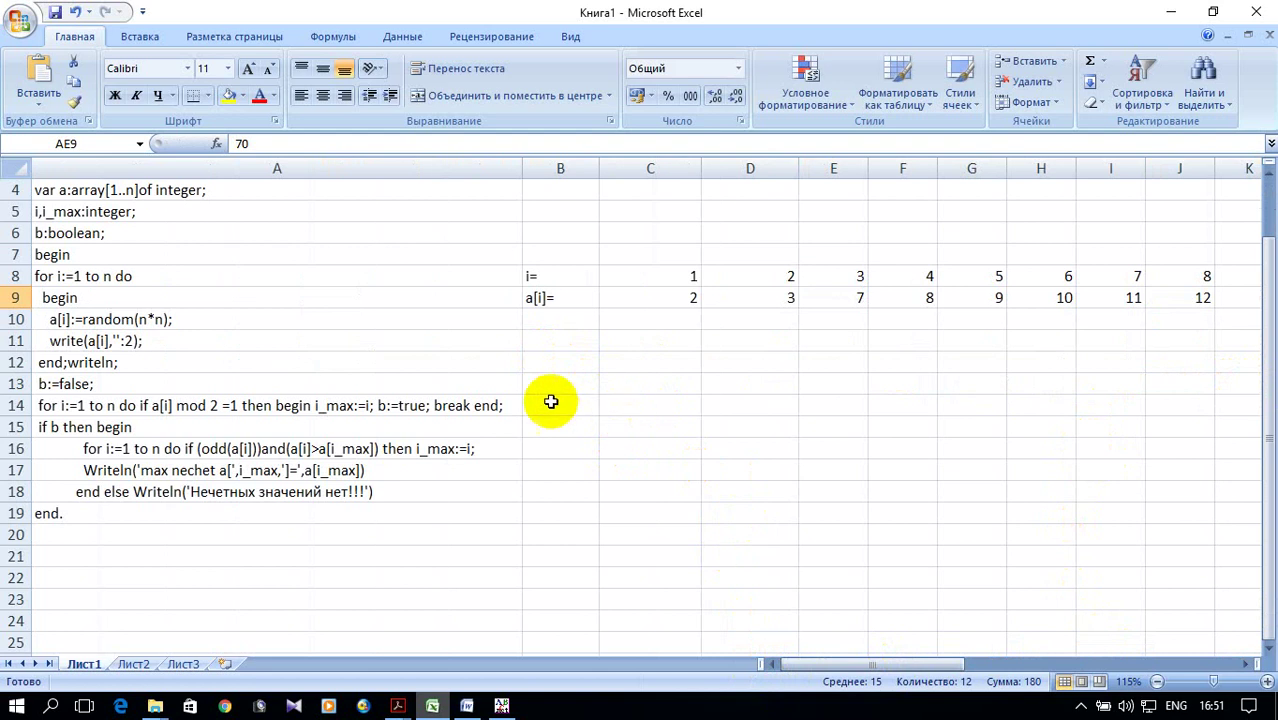
scroll(560, 402, "down", 1)
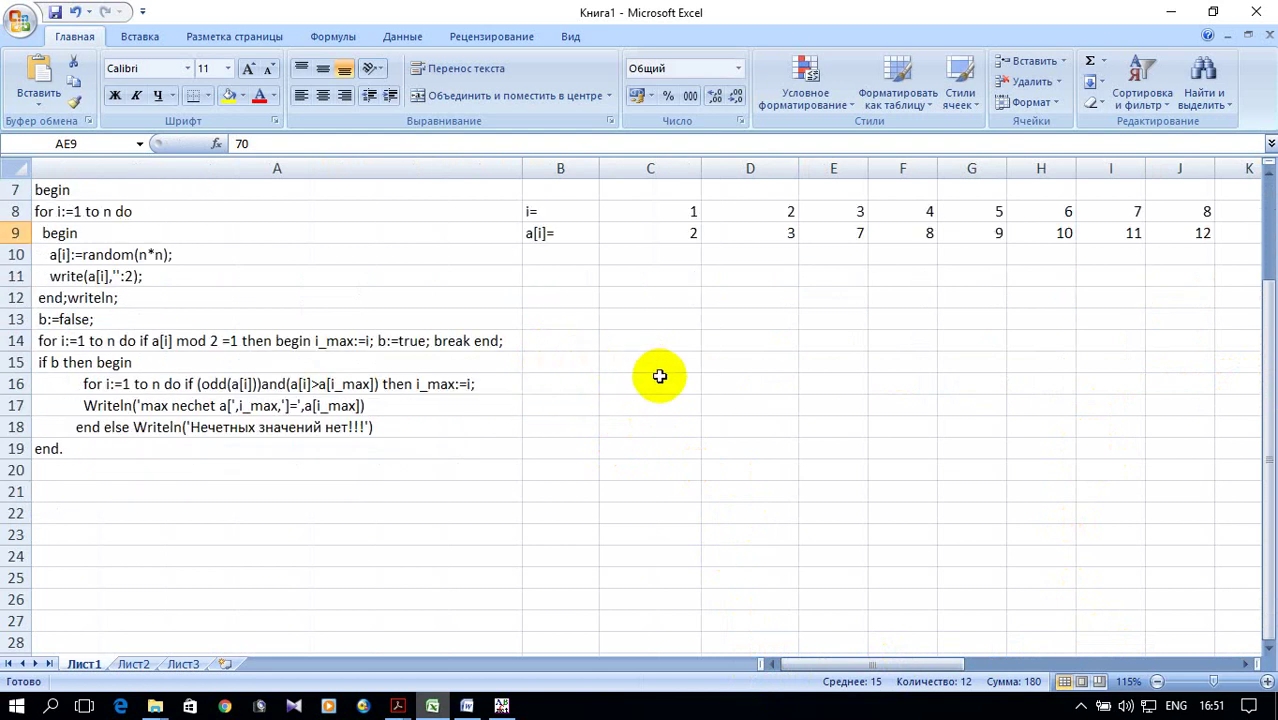
scroll(655, 374, "up", 1)
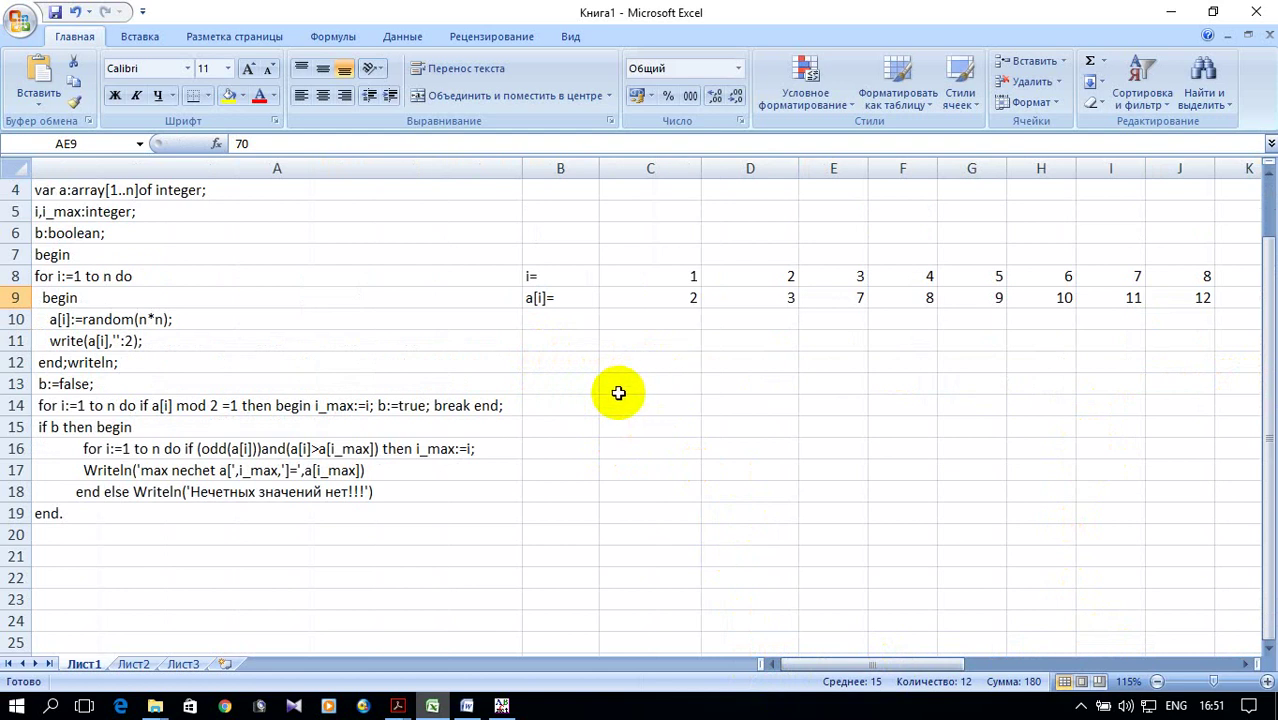
left_click(559, 401)
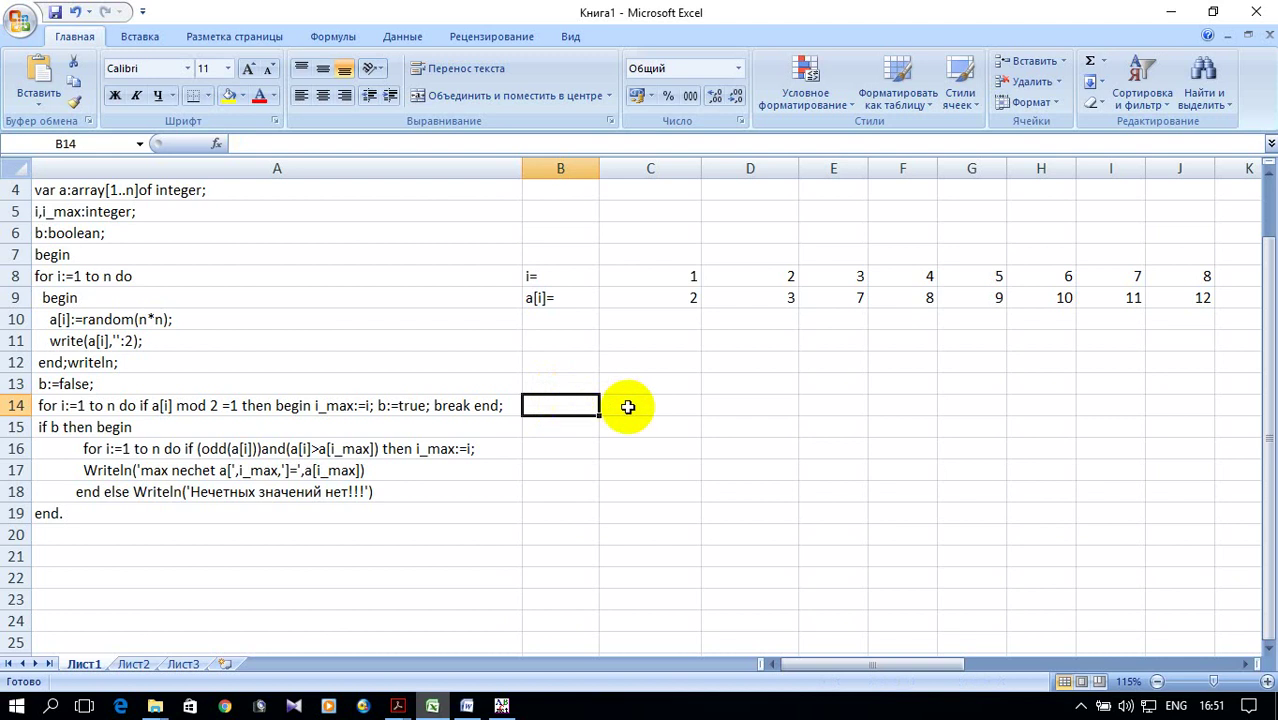
left_click(542, 296)
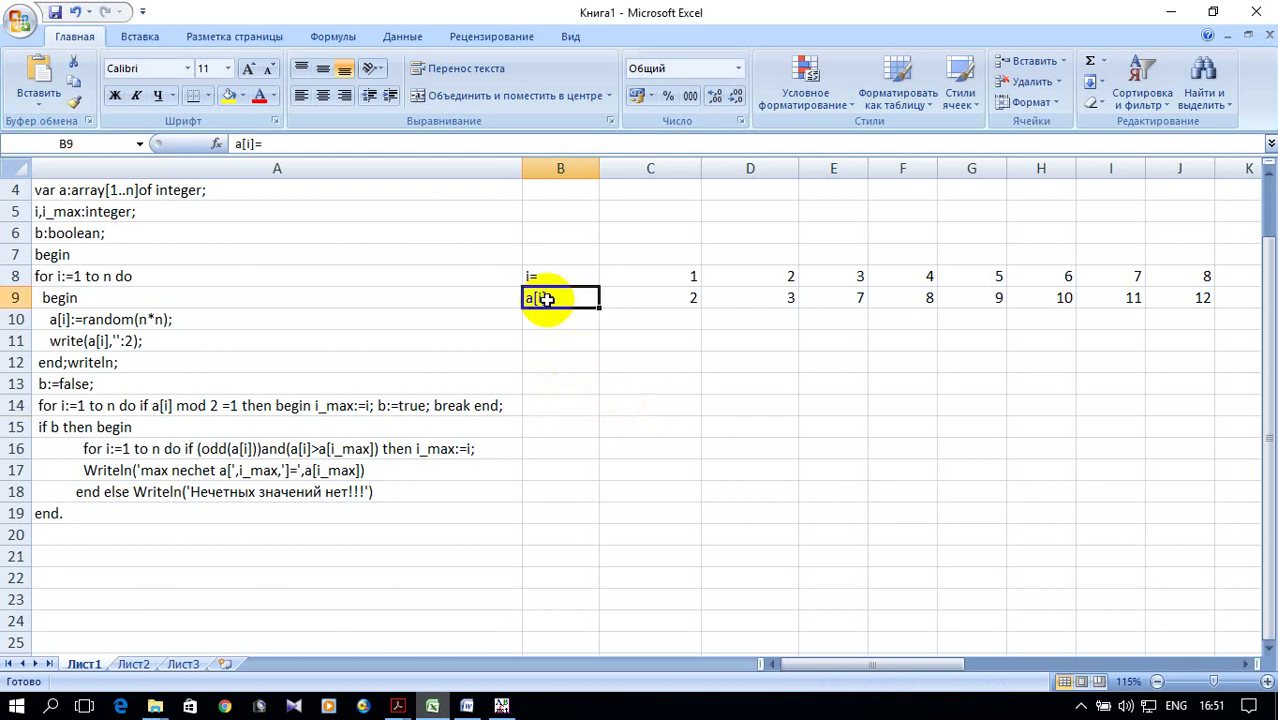
right_click(549, 298)
left_click(628, 336)
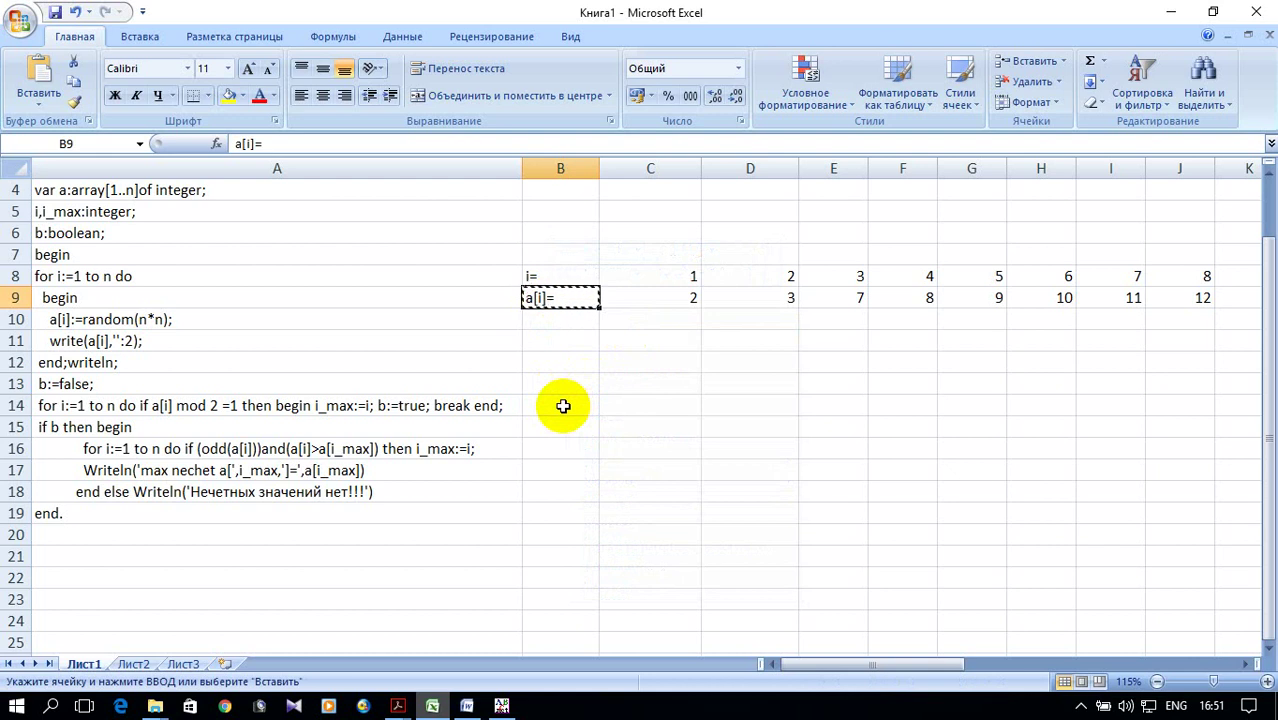
left_click(563, 406)
right_click(564, 404)
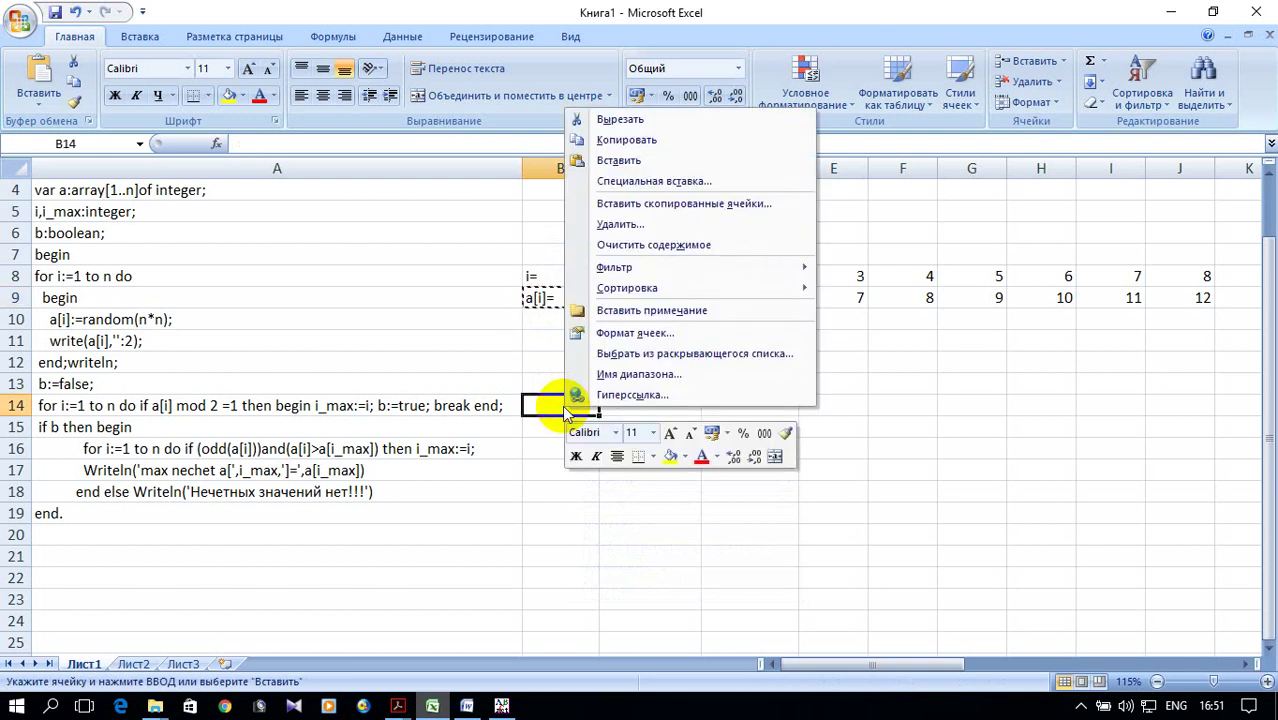
left_click(630, 162)
left_click(634, 405)
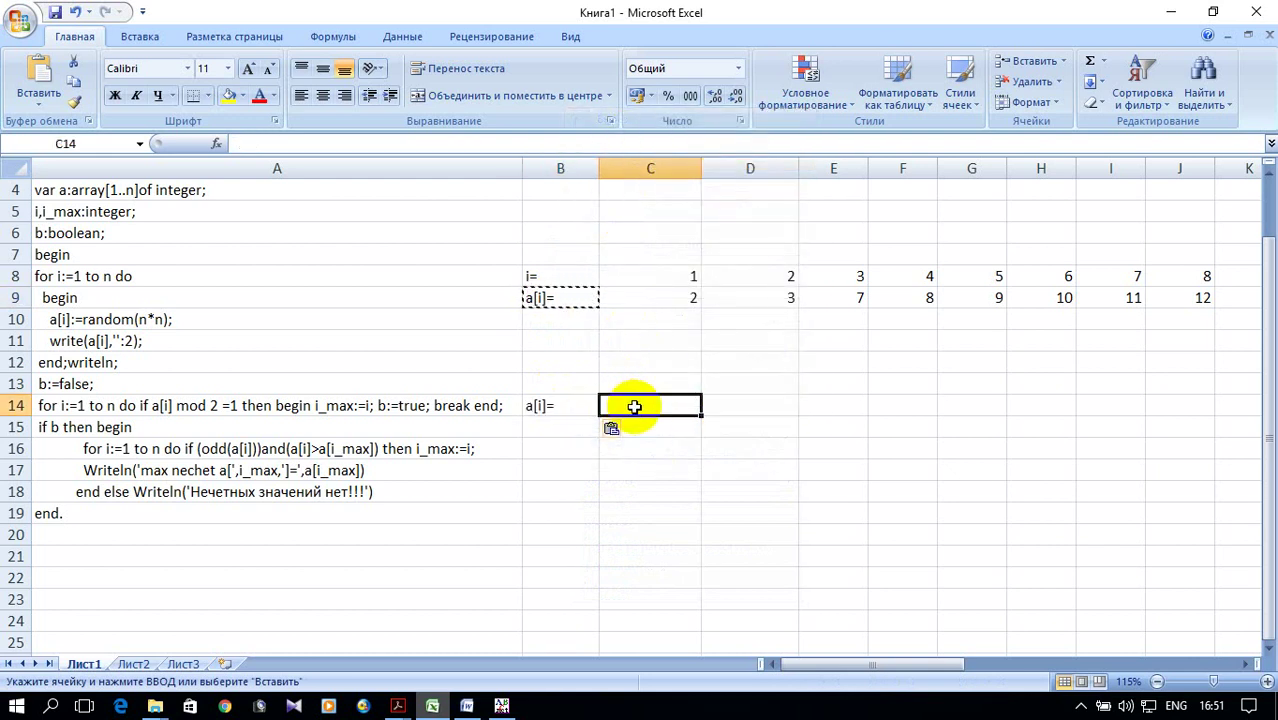
- Change the copied label in B14 to "нечет a[i]="
double_click(533, 404)
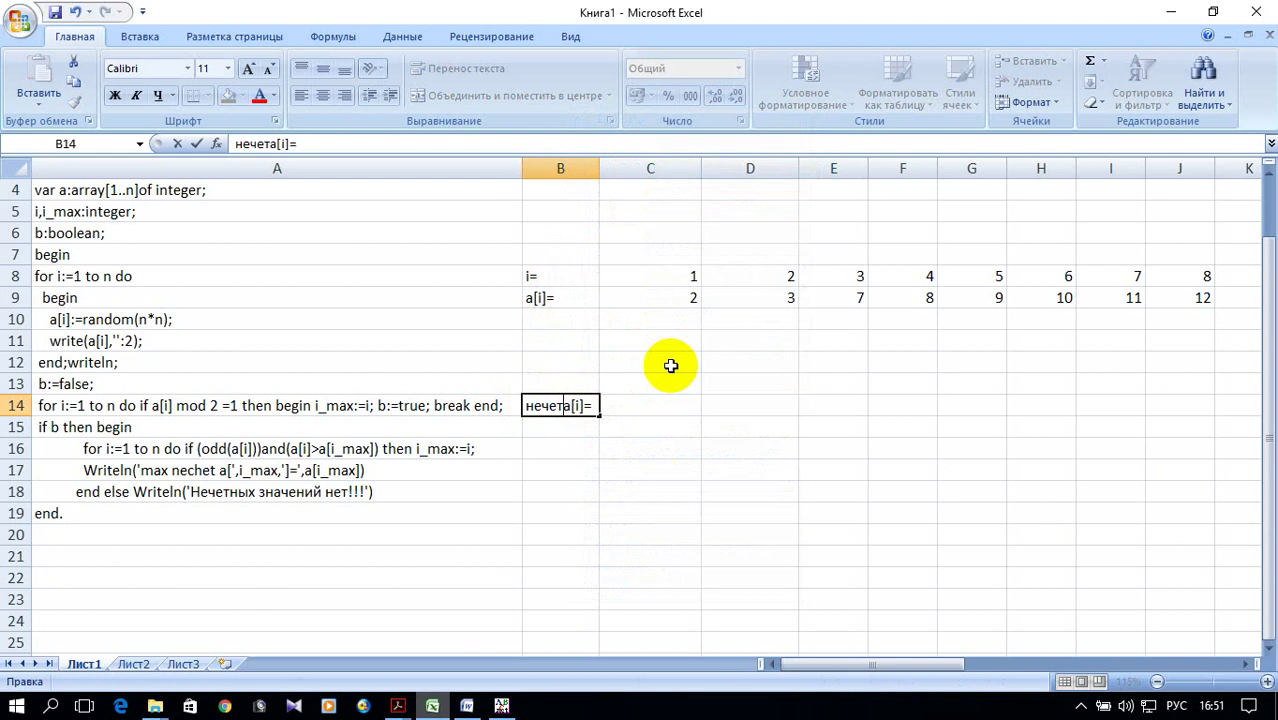
left_click(665, 450)
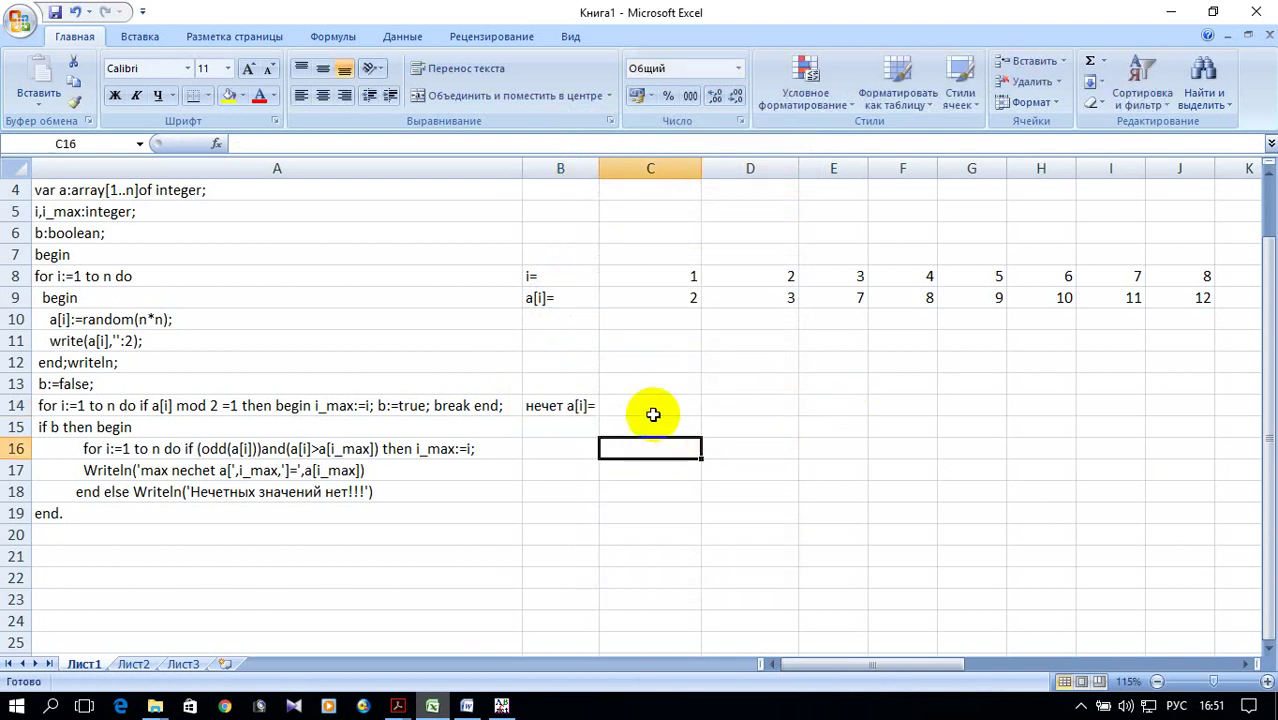
left_click(651, 376)
- Enter an ЕСЛИ formula in C14 with condition ОСТАТ(C9;2)=1, returning C9 if true and blank text if false, and fill it across to AP14
left_click(645, 410)
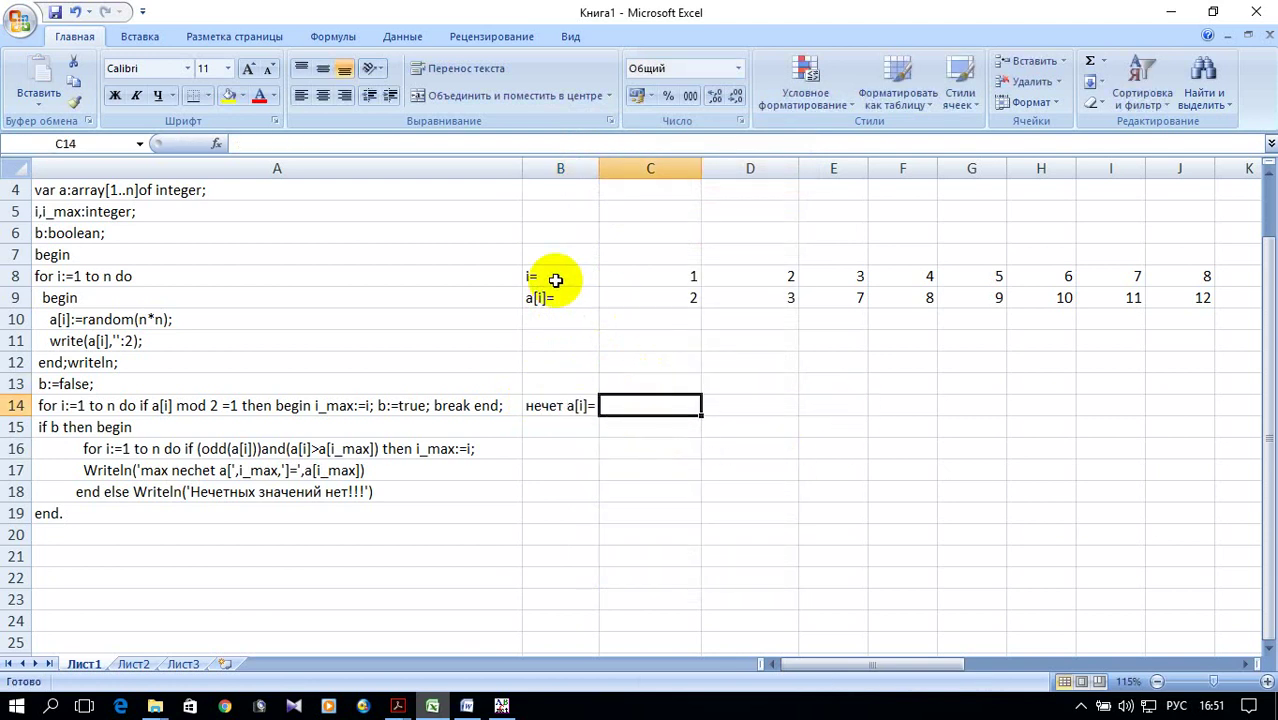
left_click(215, 143)
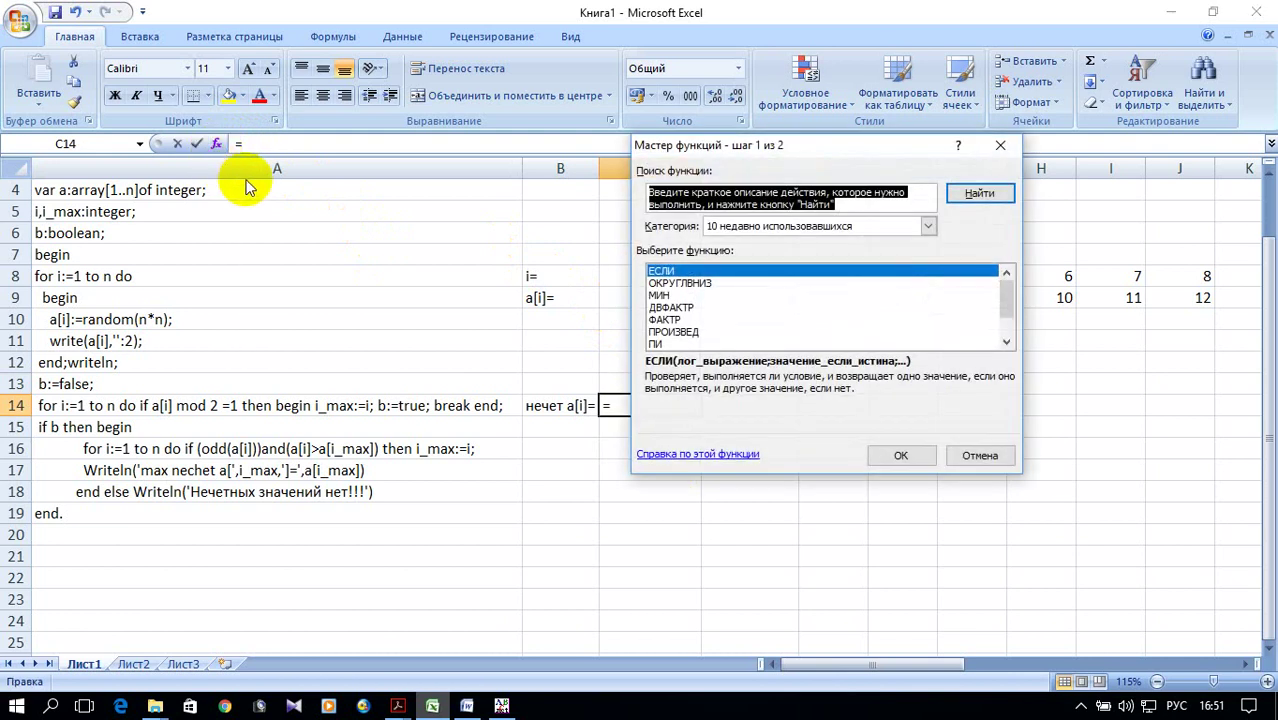
left_click(901, 455)
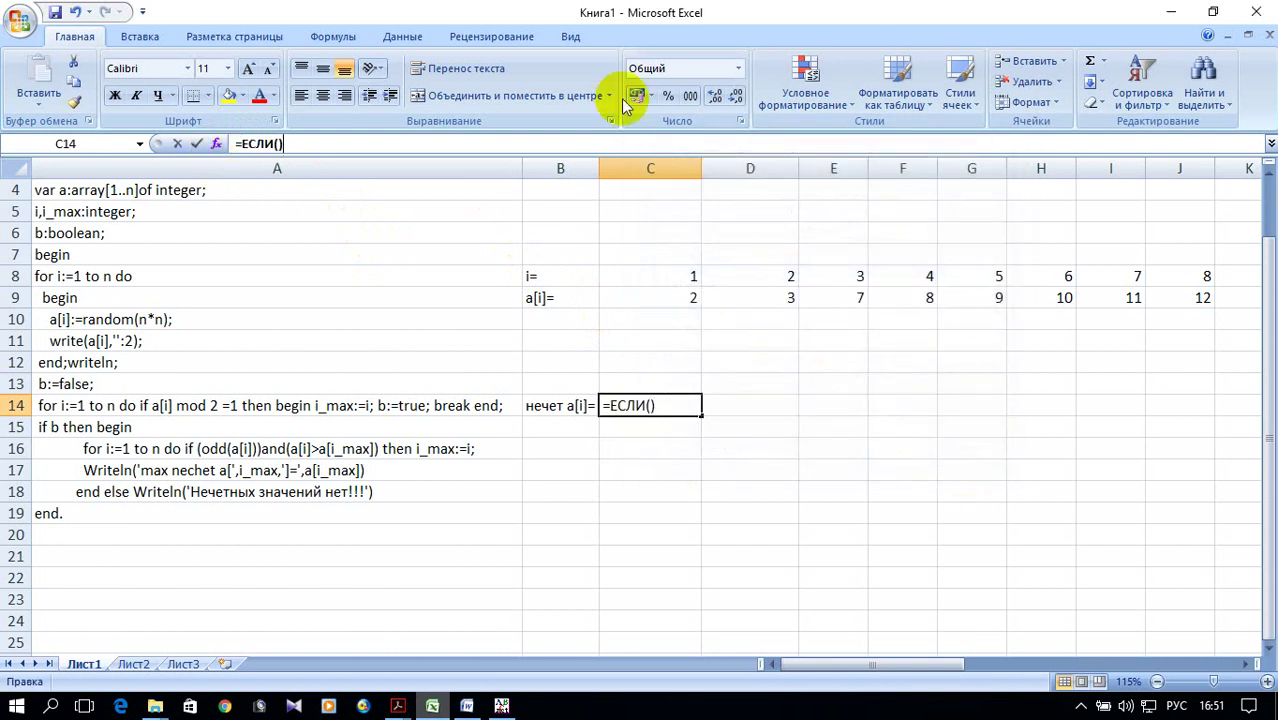
left_click_drag(776, 23, 543, 392)
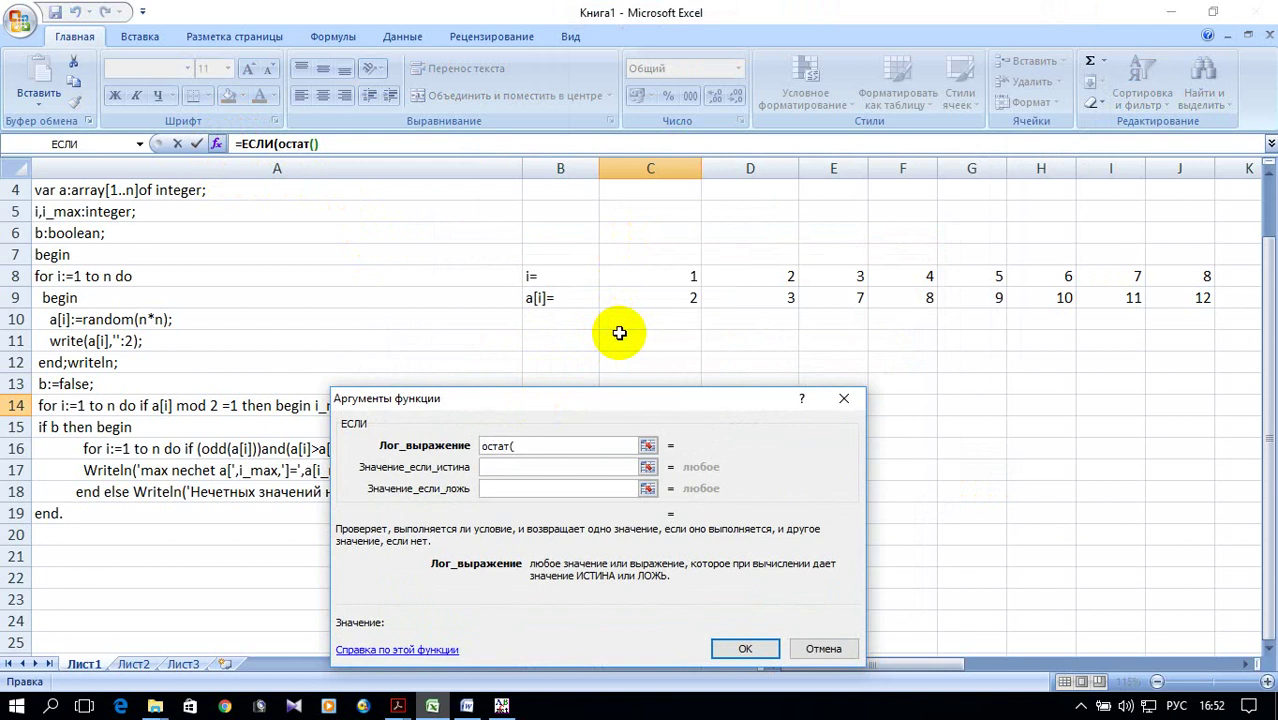
left_click(652, 296)
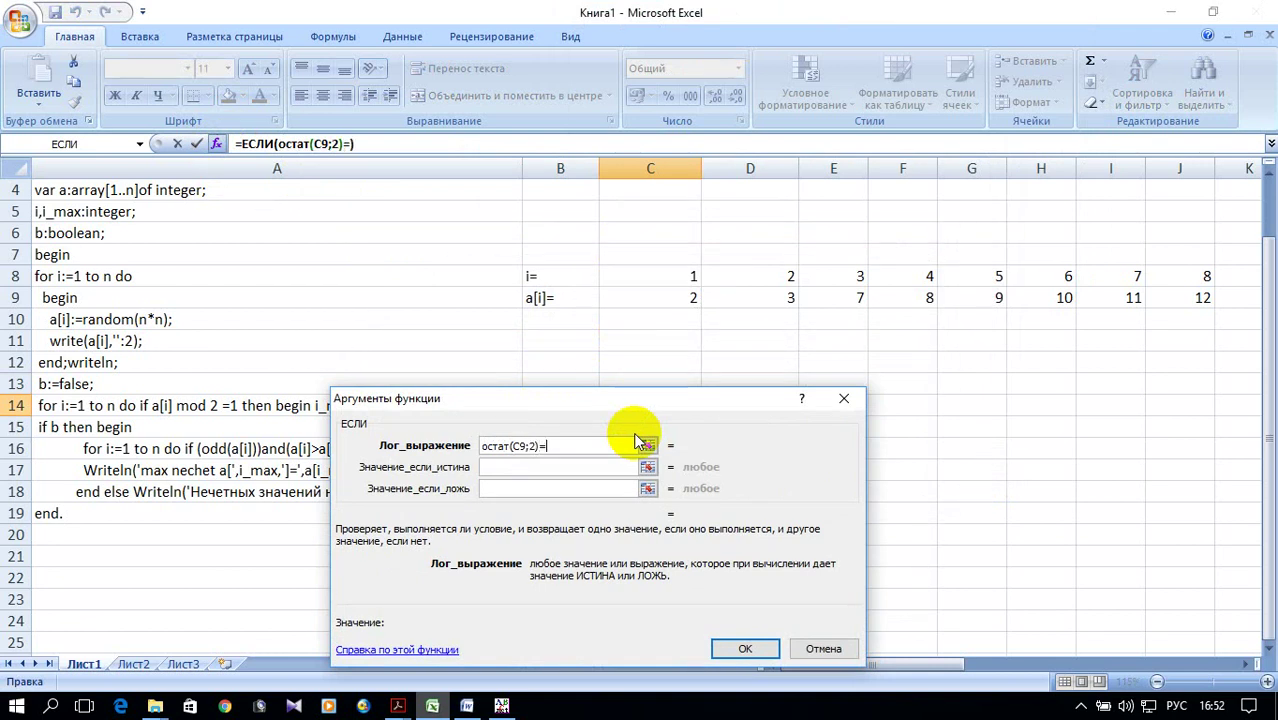
left_click(535, 467)
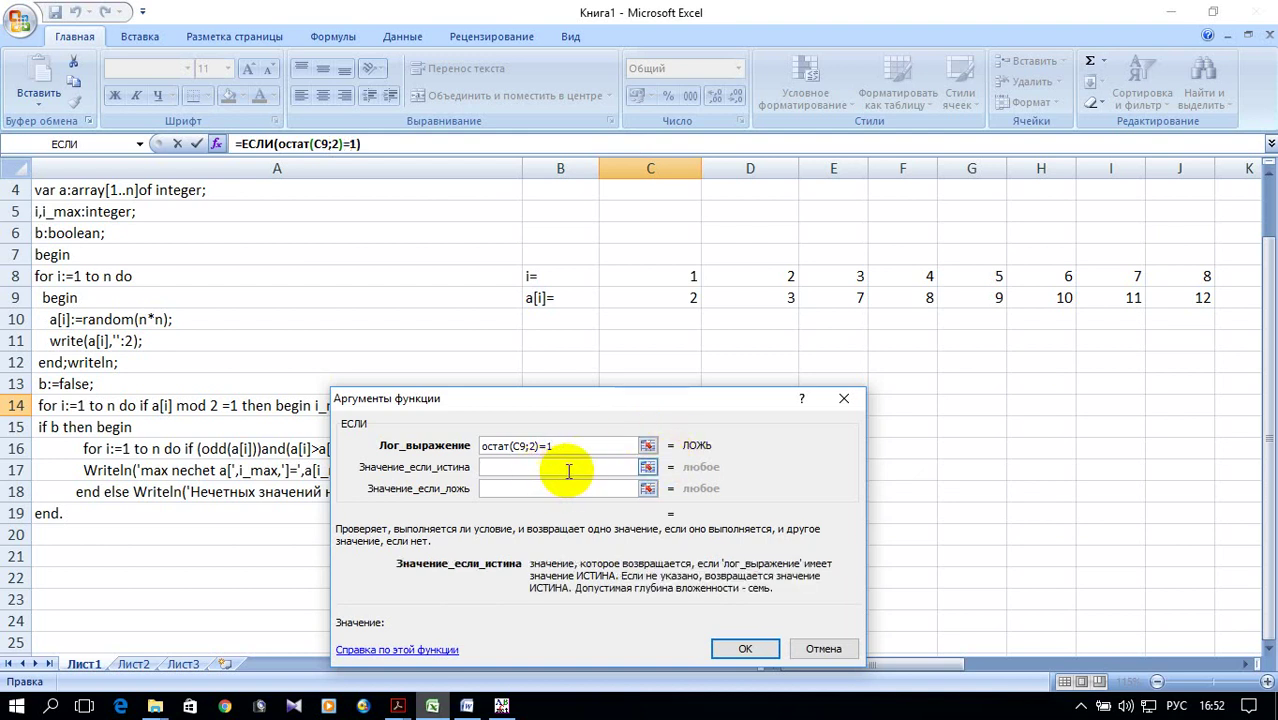
left_click(635, 300)
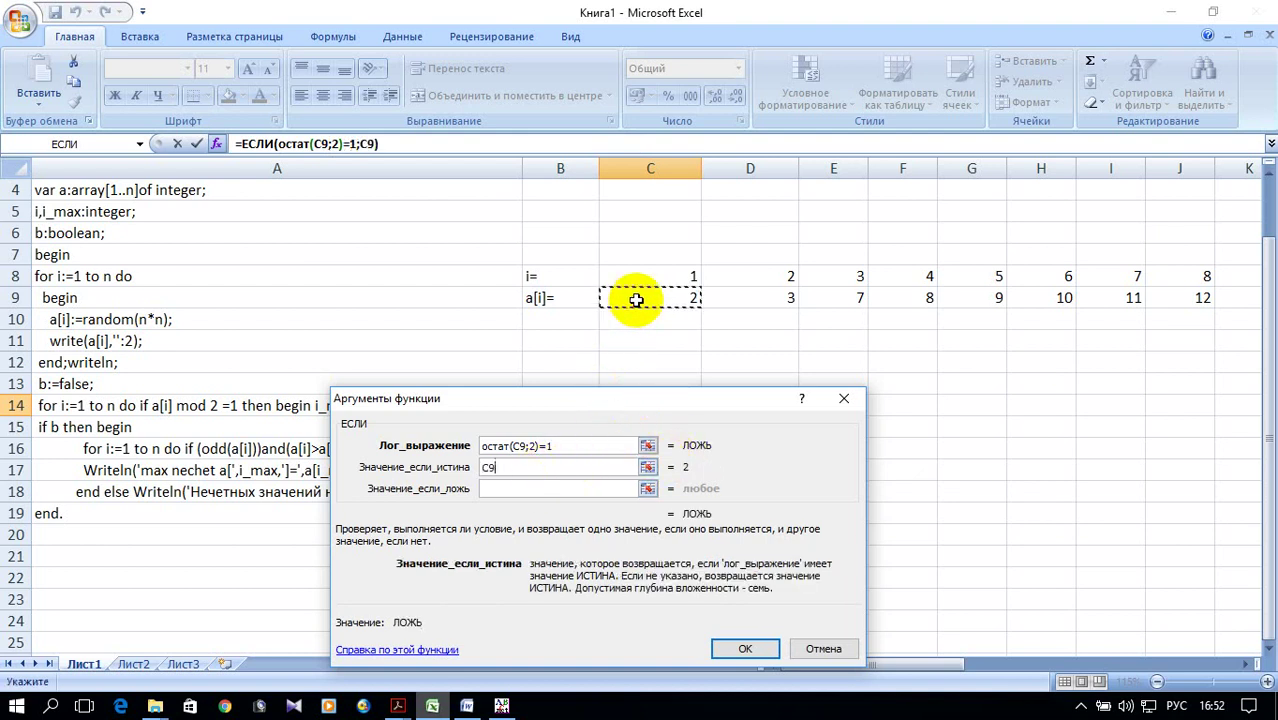
left_click(543, 488)
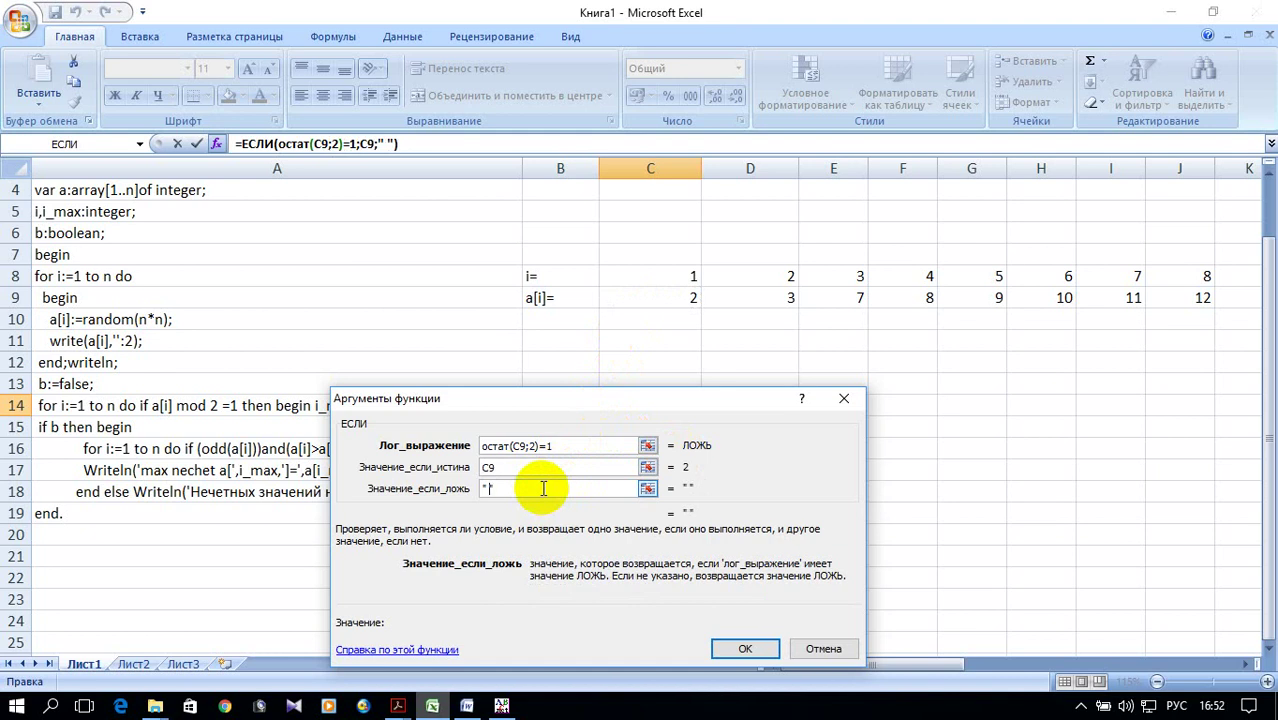
left_click(745, 648)
left_click_drag(710, 412, 1150, 428)
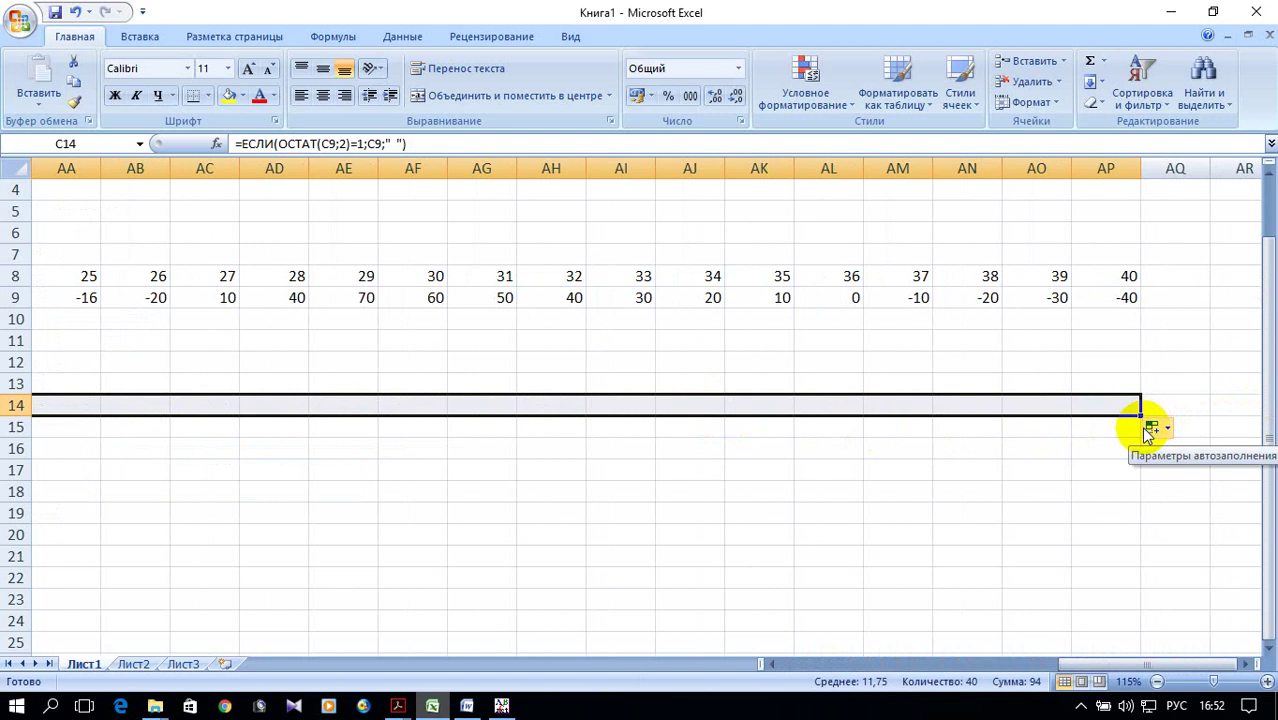
left_click_drag(1124, 668, 805, 662)
- Enter the label "нечет max=" in B16, beside the loop that finds the maximum odd element
left_click(556, 468)
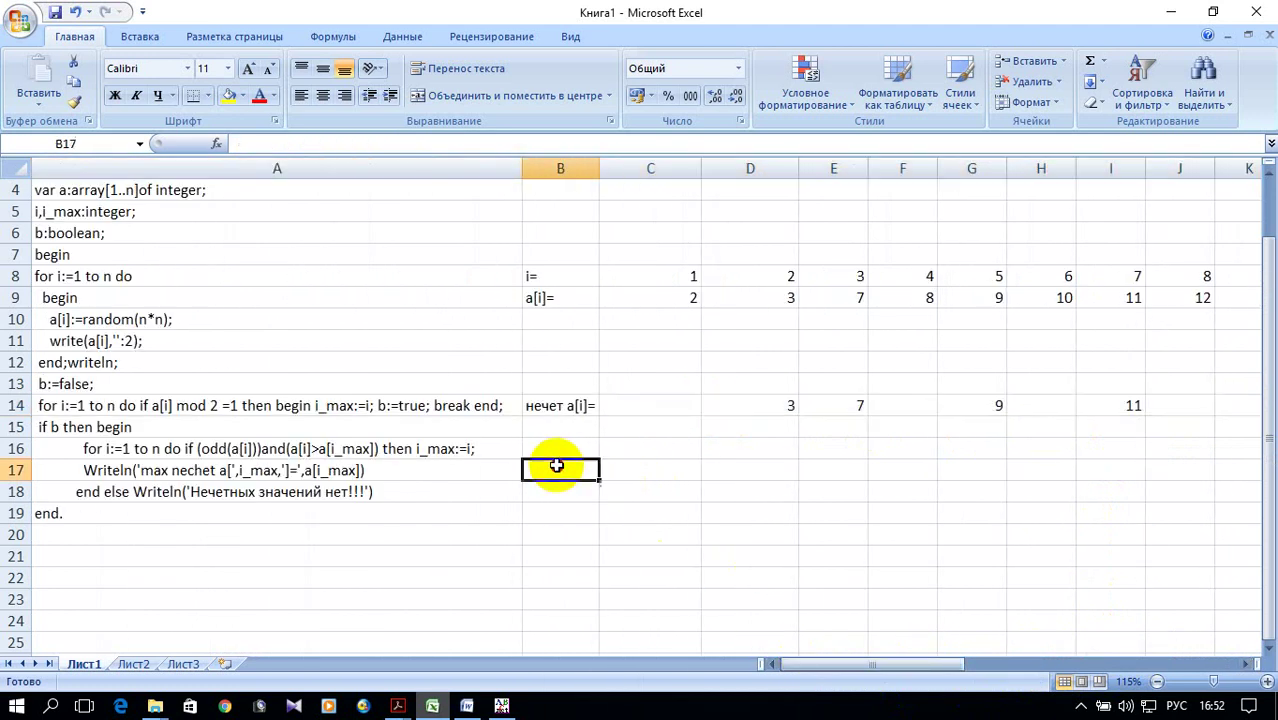
left_click(549, 453)
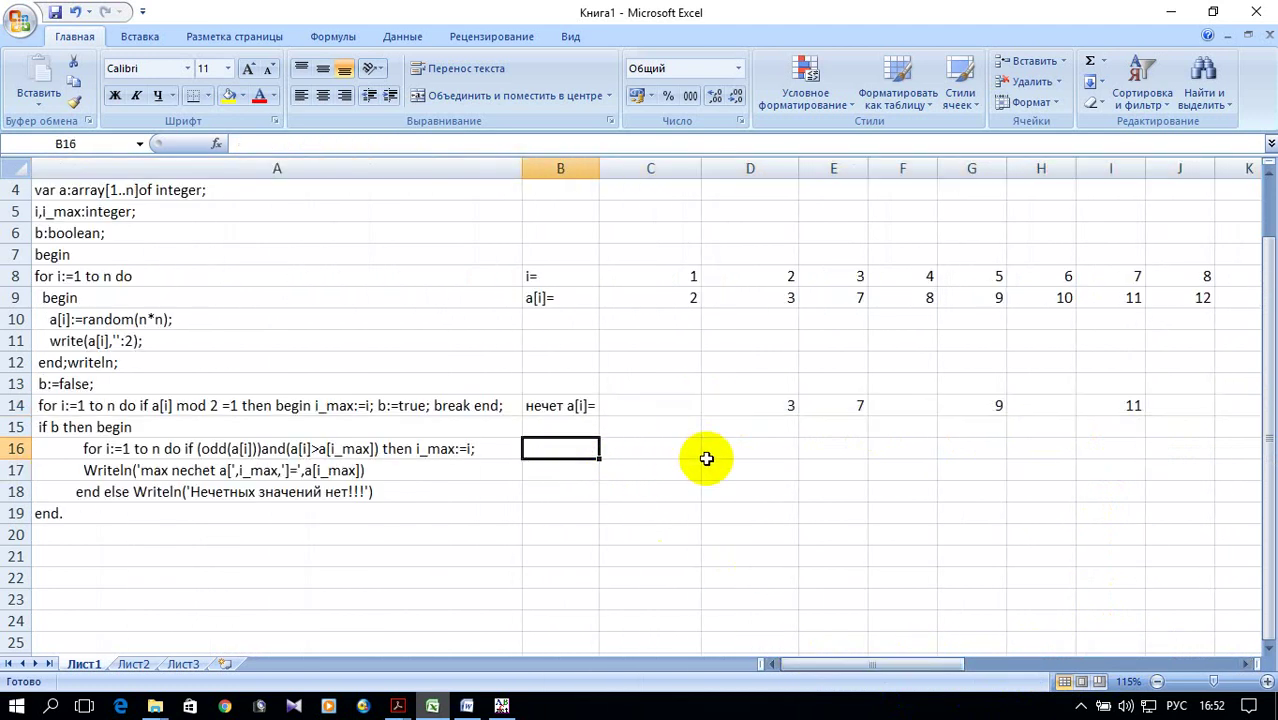
type("ьф")
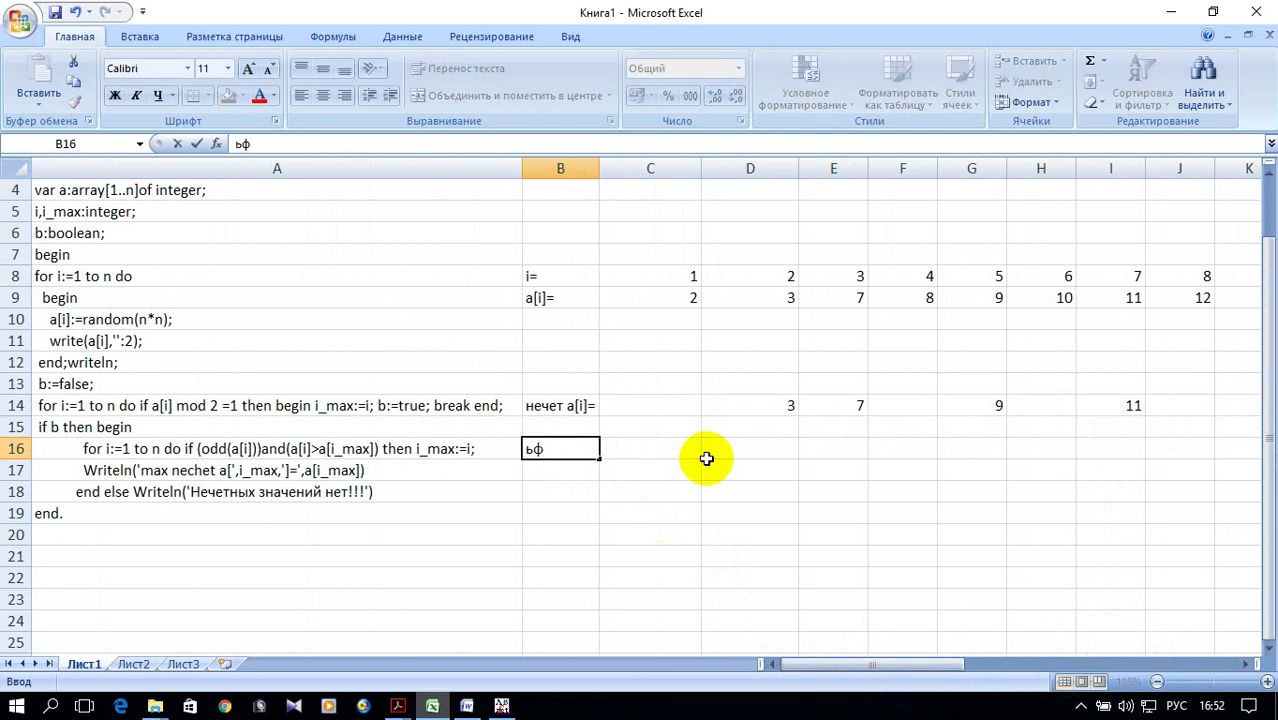
type("нечет max")
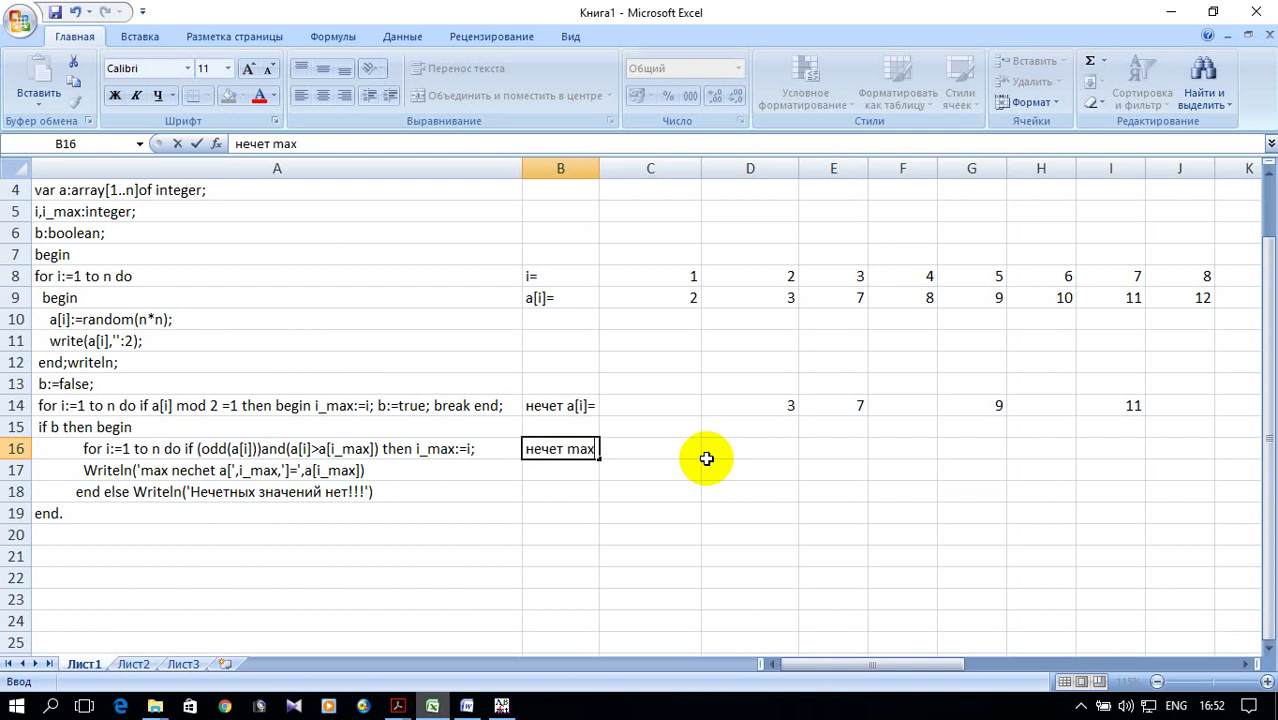
left_click(654, 449)
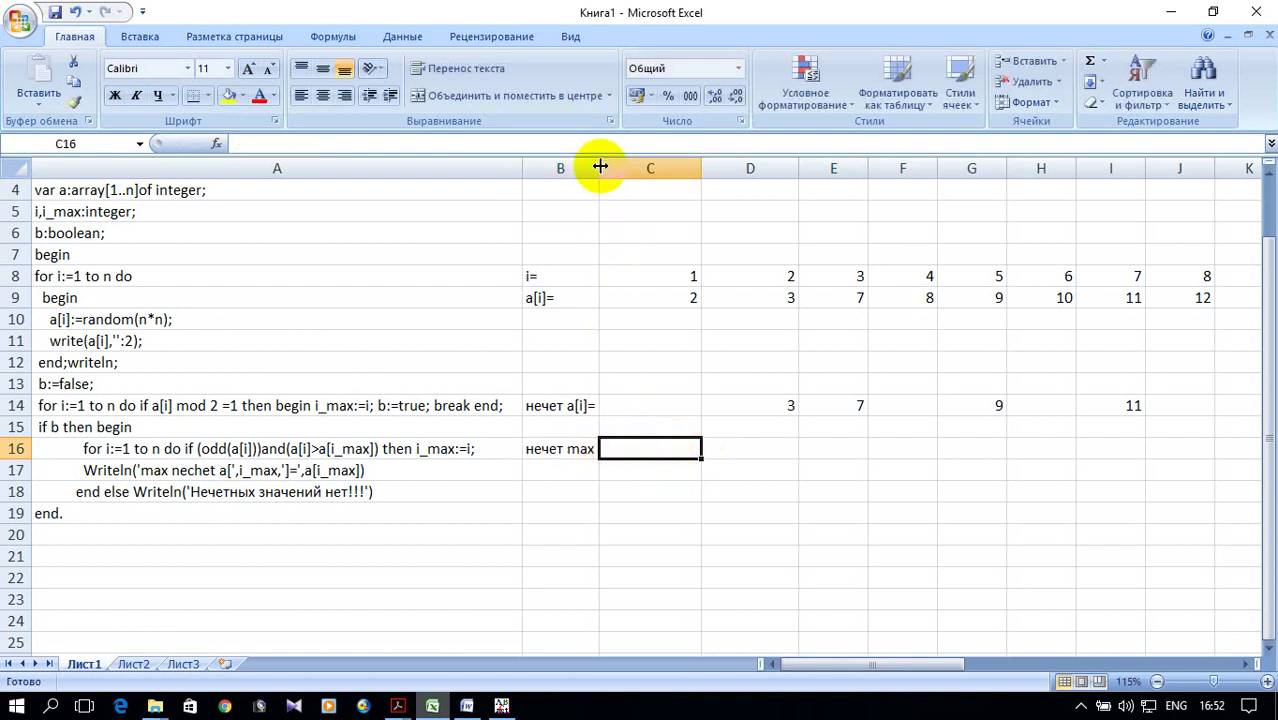
left_click(580, 455)
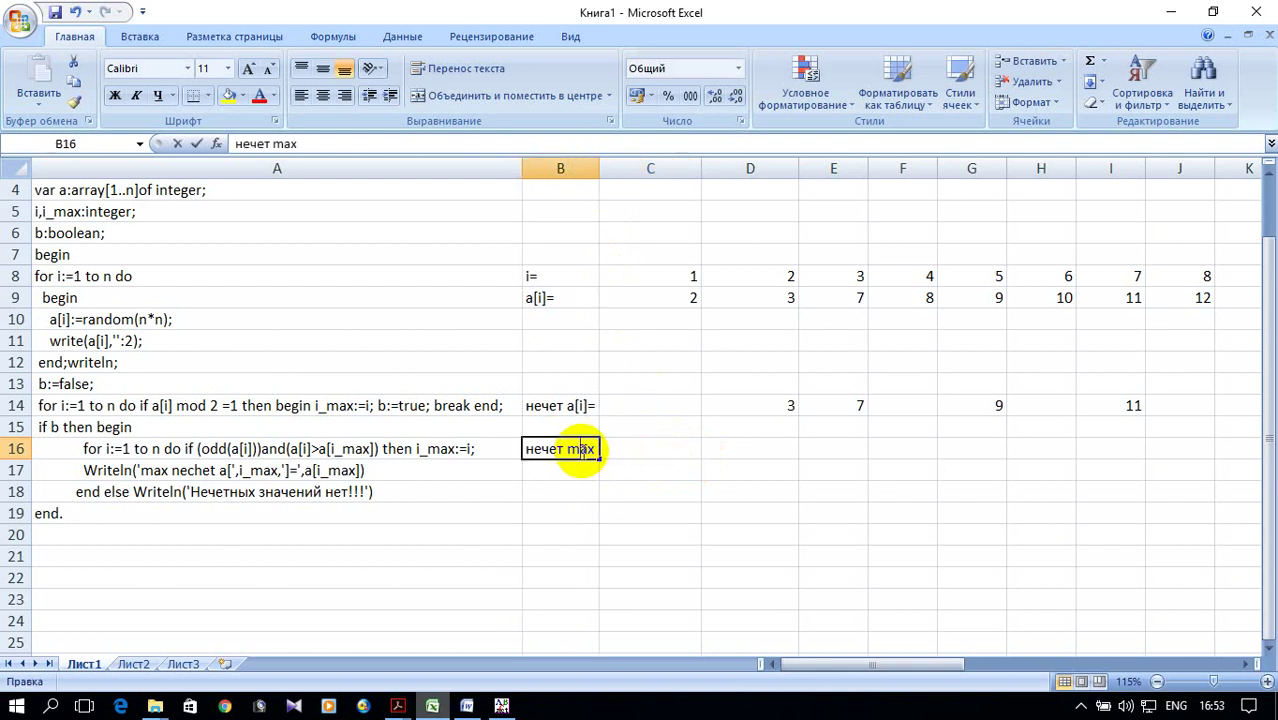
double_click(588, 452)
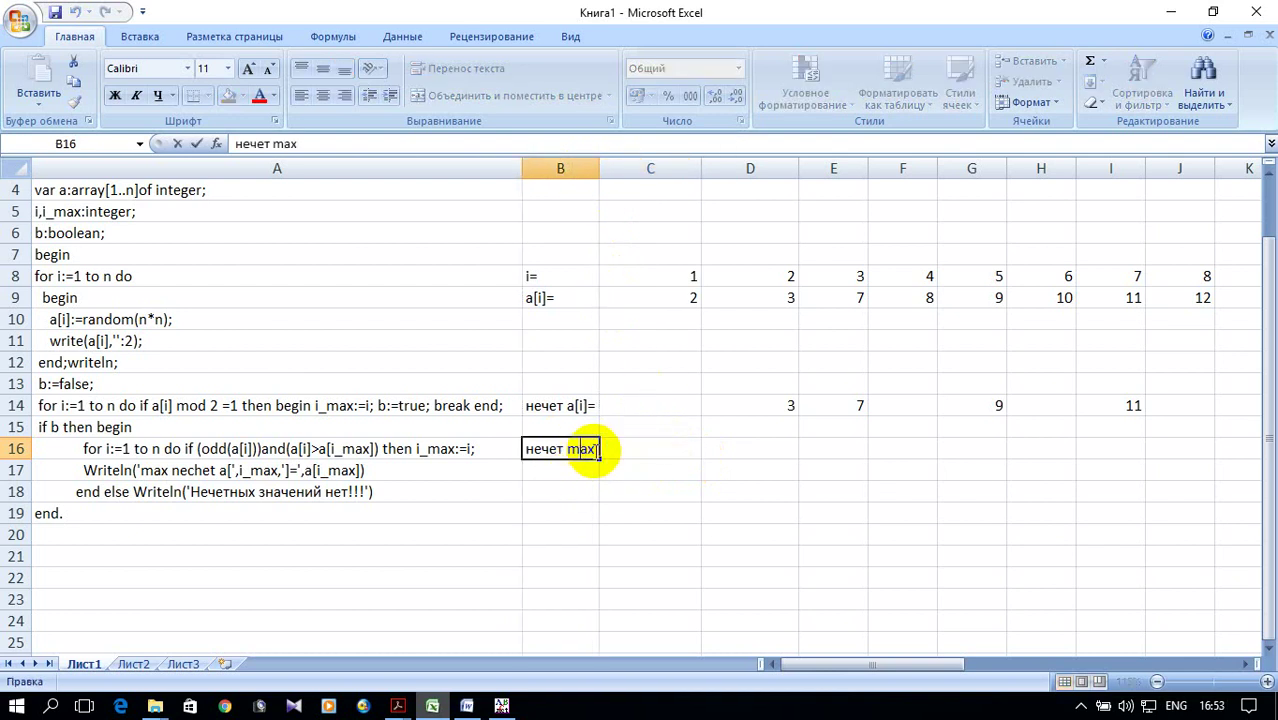
left_click(648, 451)
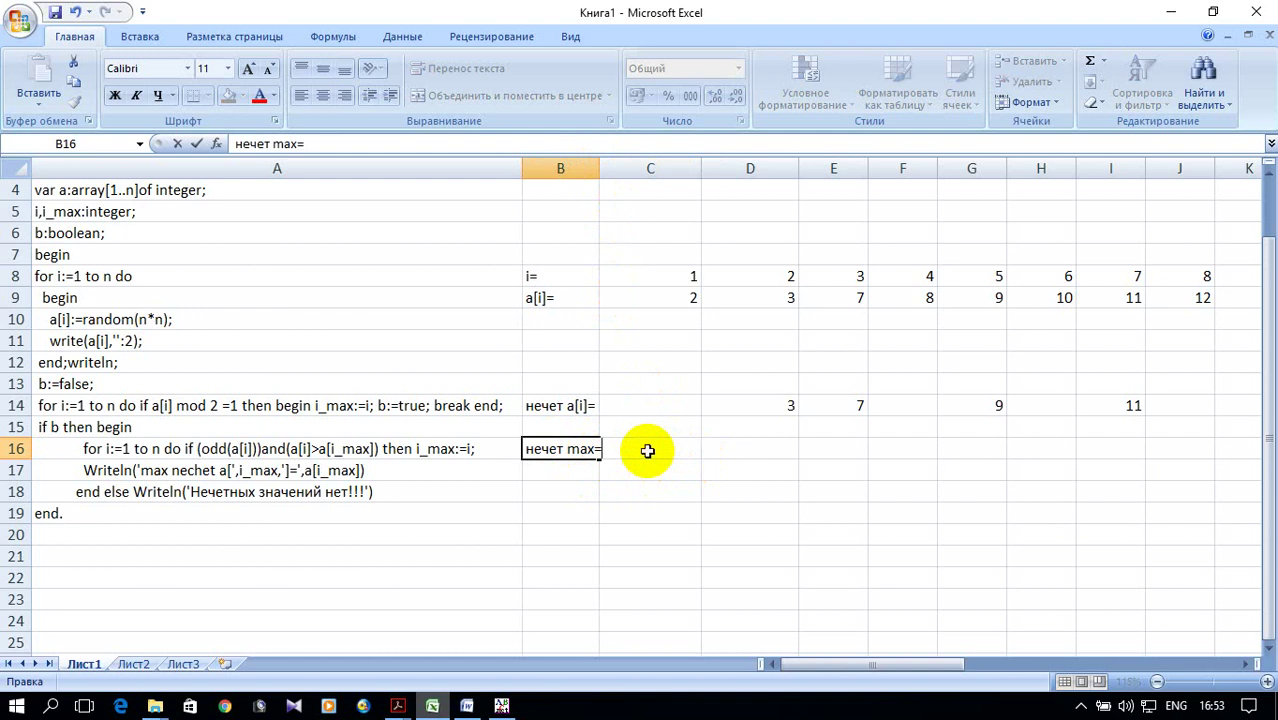
left_click(736, 455)
left_click(650, 451)
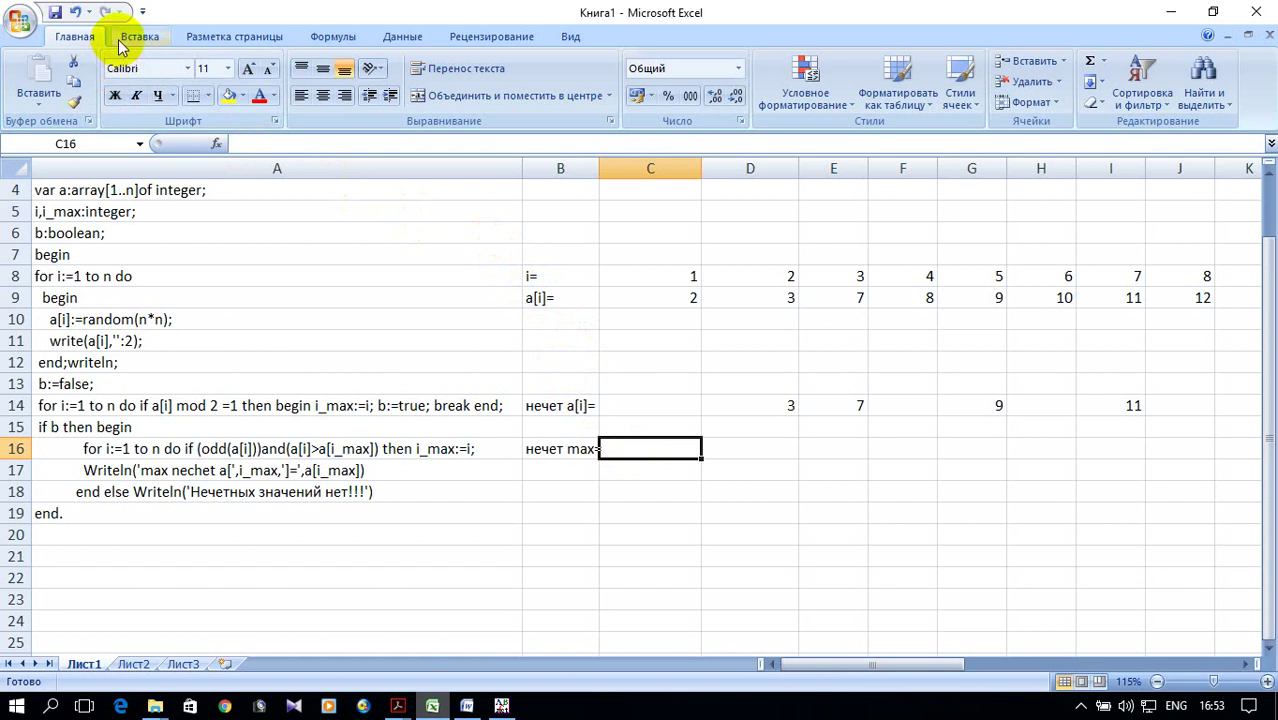
- Start a МАКС function in C16, choosing it from the full alphabetical function list
left_click(216, 144)
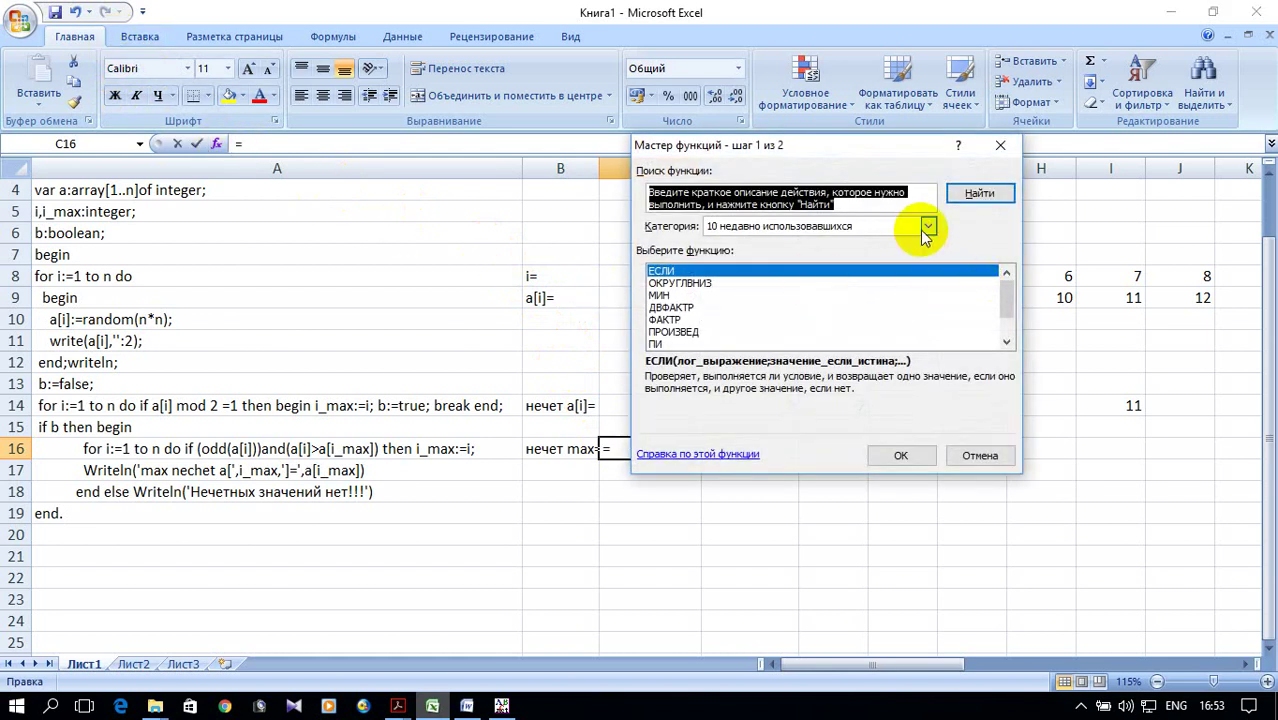
left_click(927, 227)
left_click(845, 258)
scroll(835, 322, "down", 20)
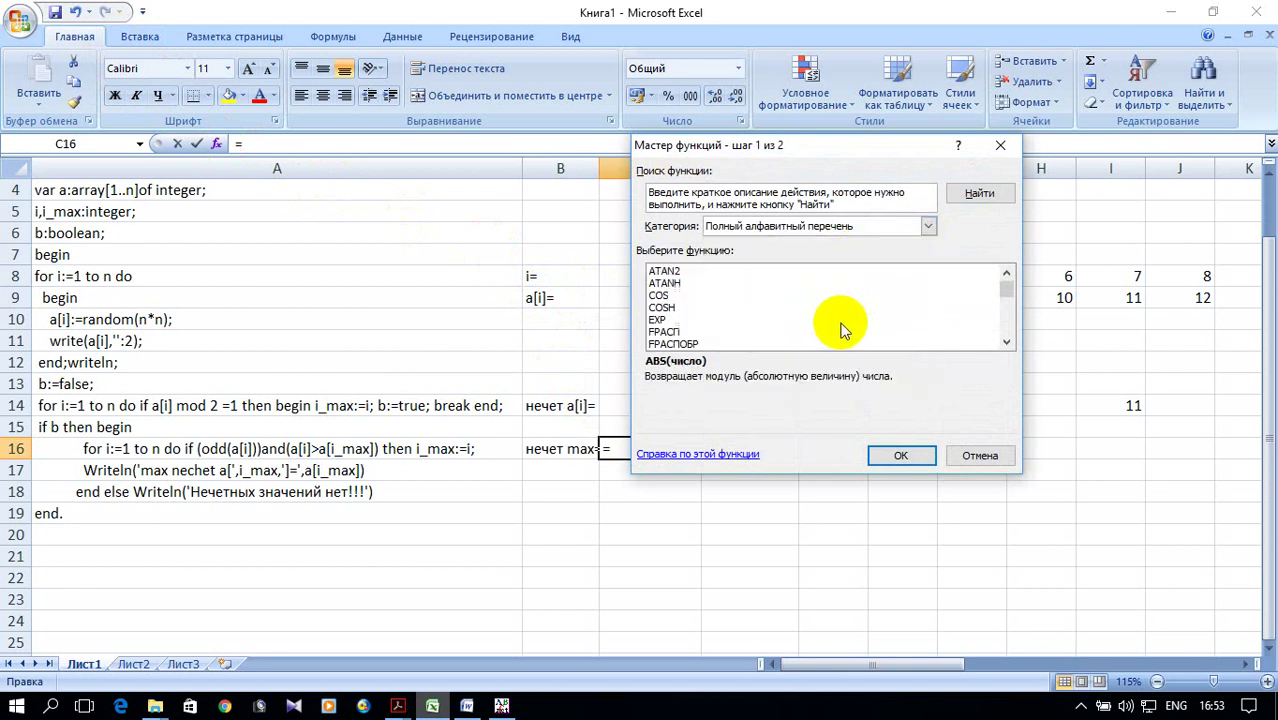
scroll(838, 320, "down", 20)
scroll(836, 315, "up", 8)
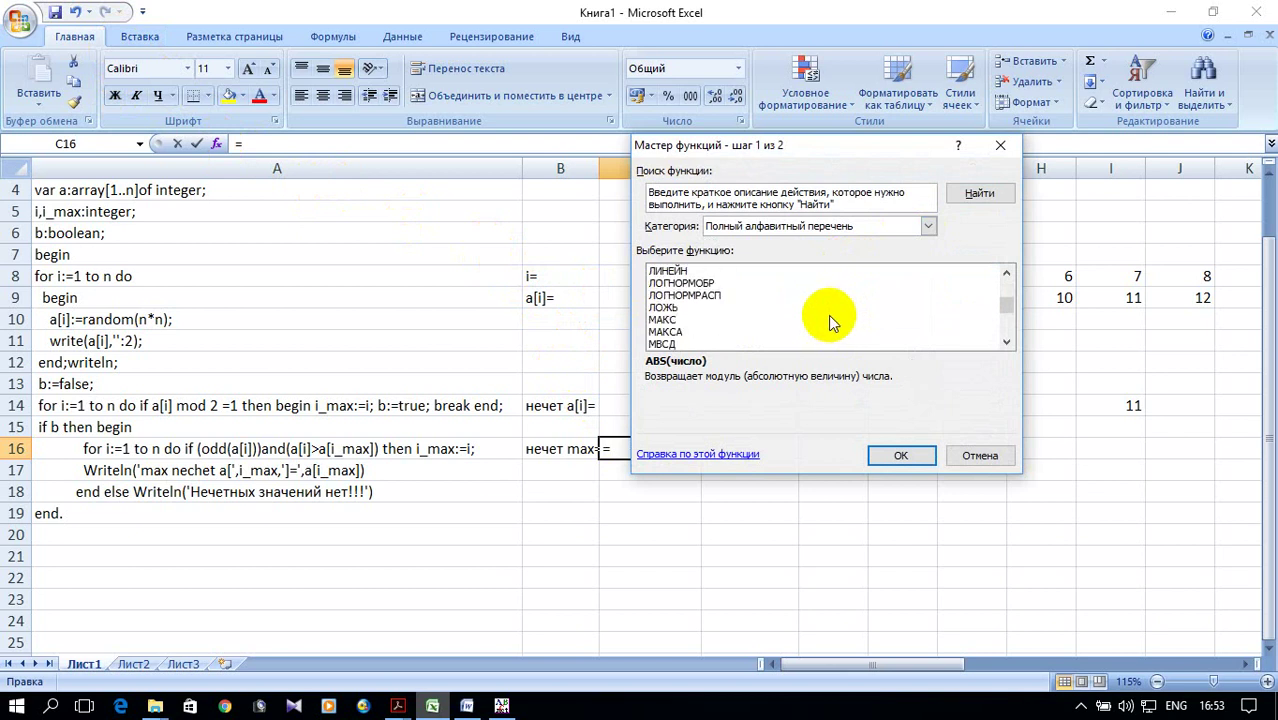
left_click(680, 320)
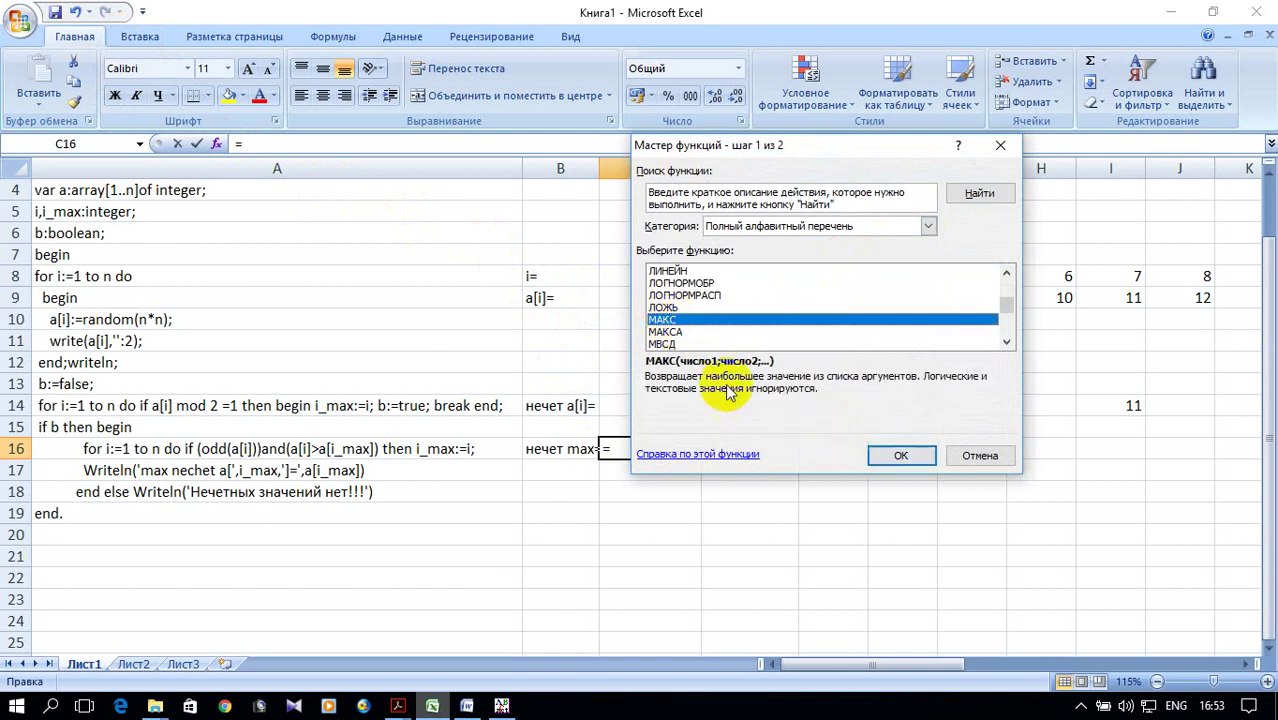
left_click(673, 332)
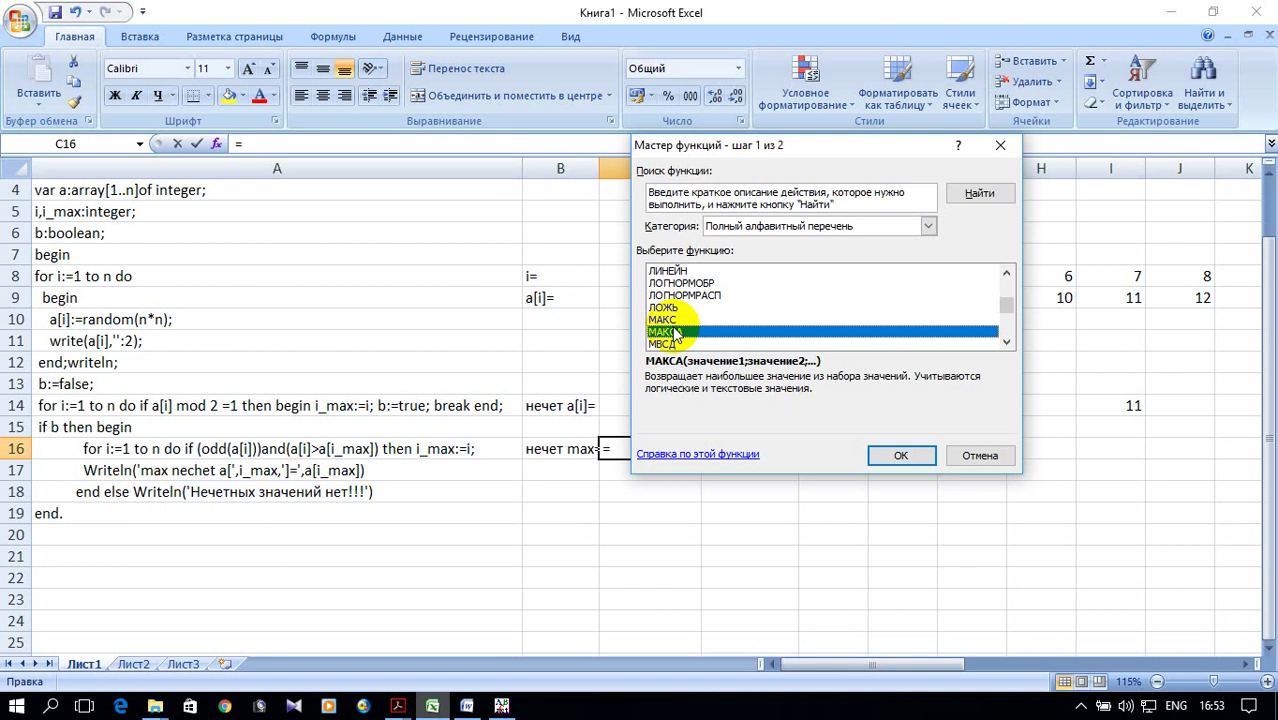
left_click(668, 320)
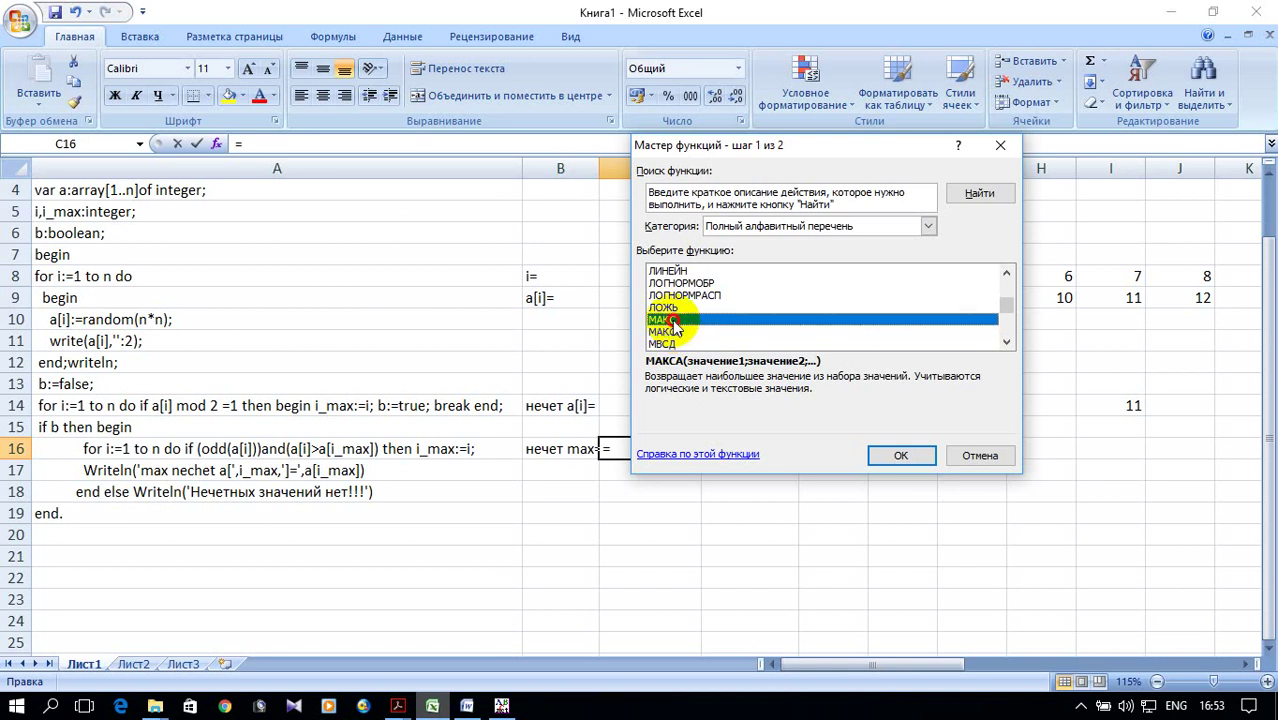
left_click(905, 455)
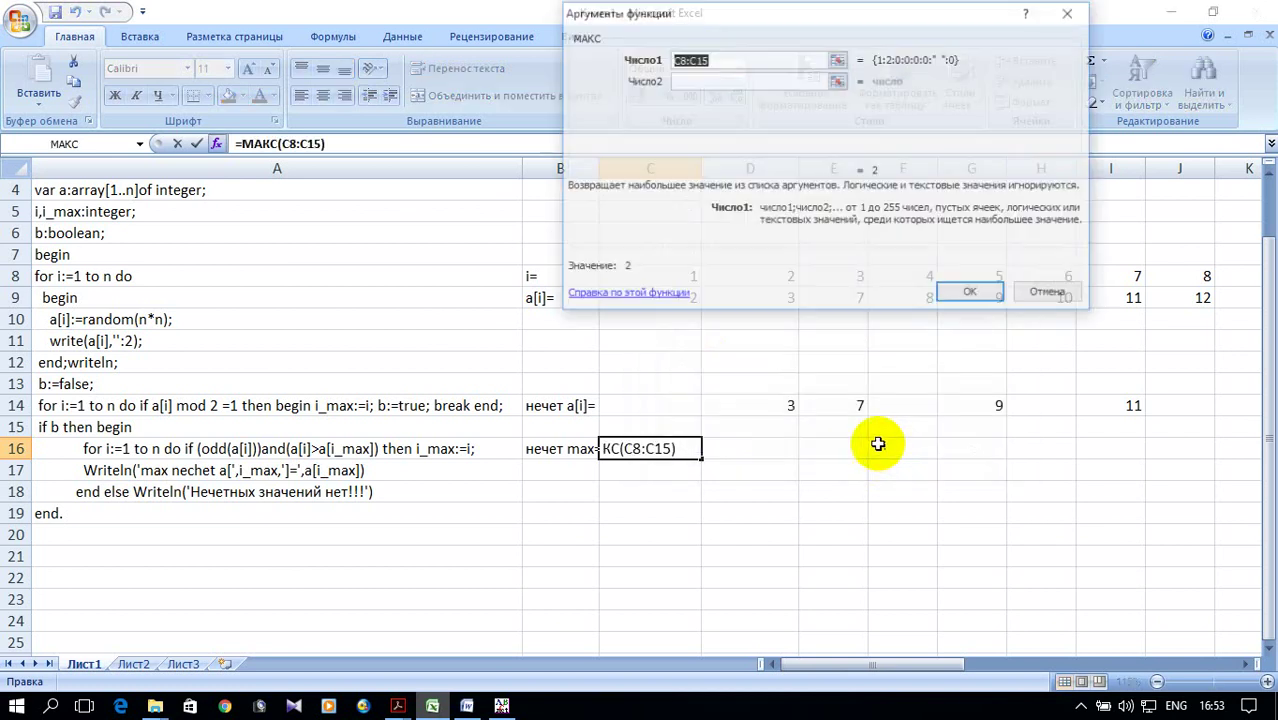
- Set the МАКС function's first argument to the range C14:AP14 and confirm the formula
left_click_drag(643, 401, 978, 404)
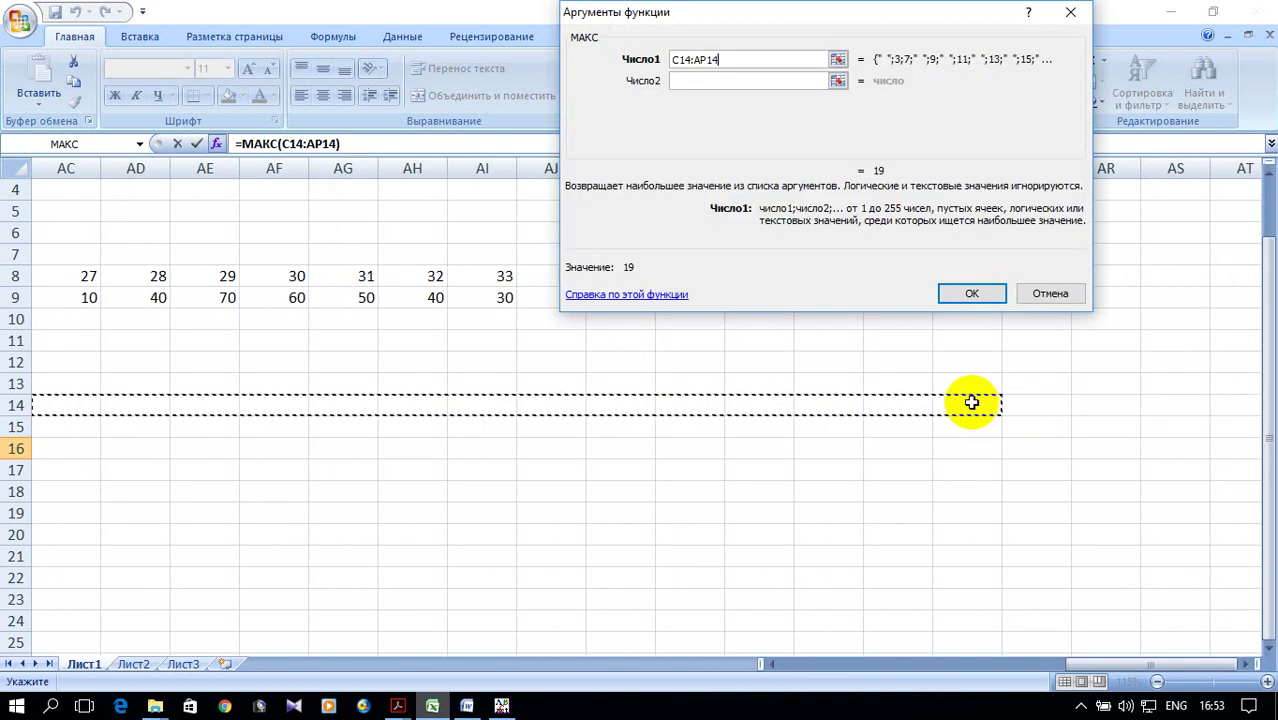
left_click(955, 295)
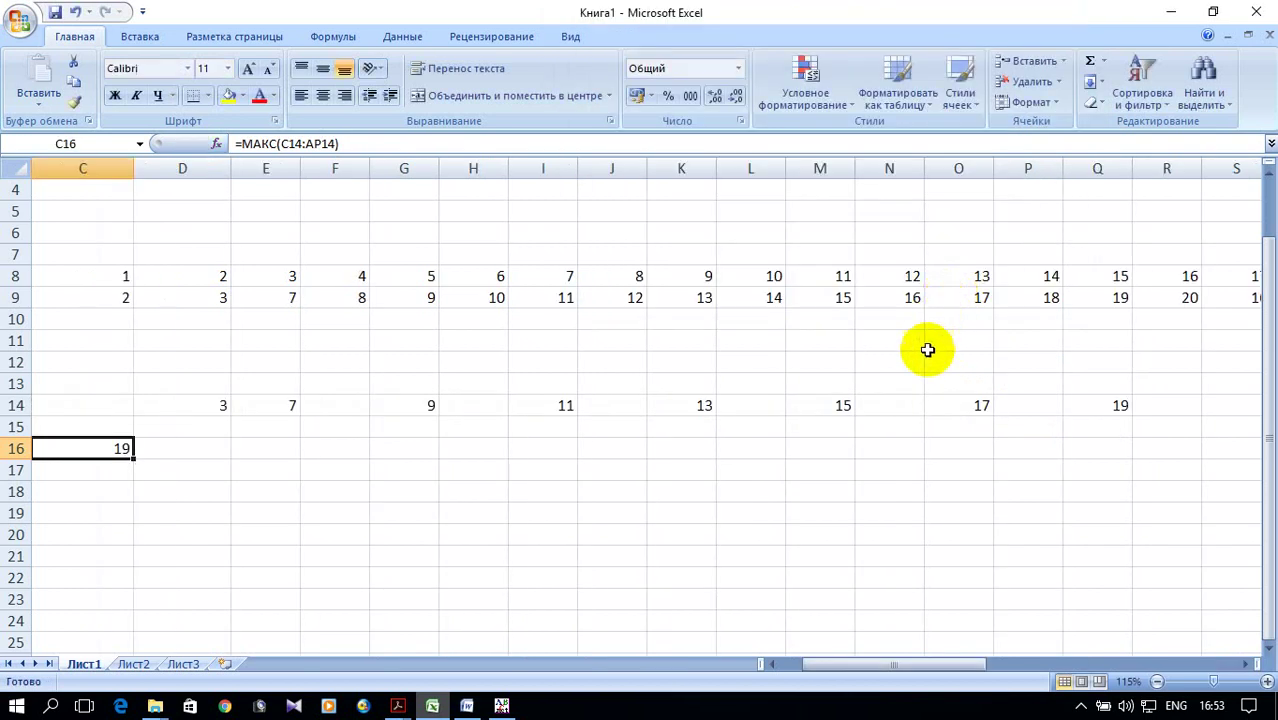
left_click_drag(958, 668, 900, 665)
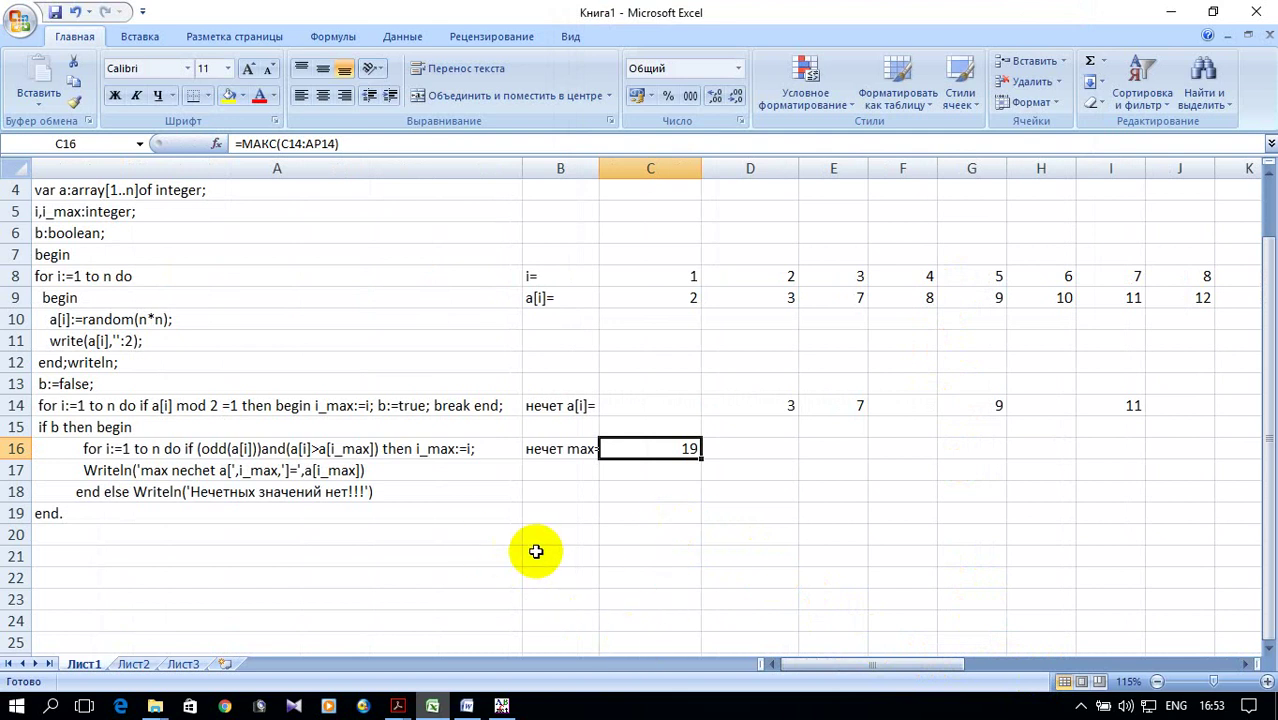
- Switch to PascalABC.NET, copy the whole Primer_20 program and go to the blank Word document
left_click(500, 706)
mouse_move(466, 706)
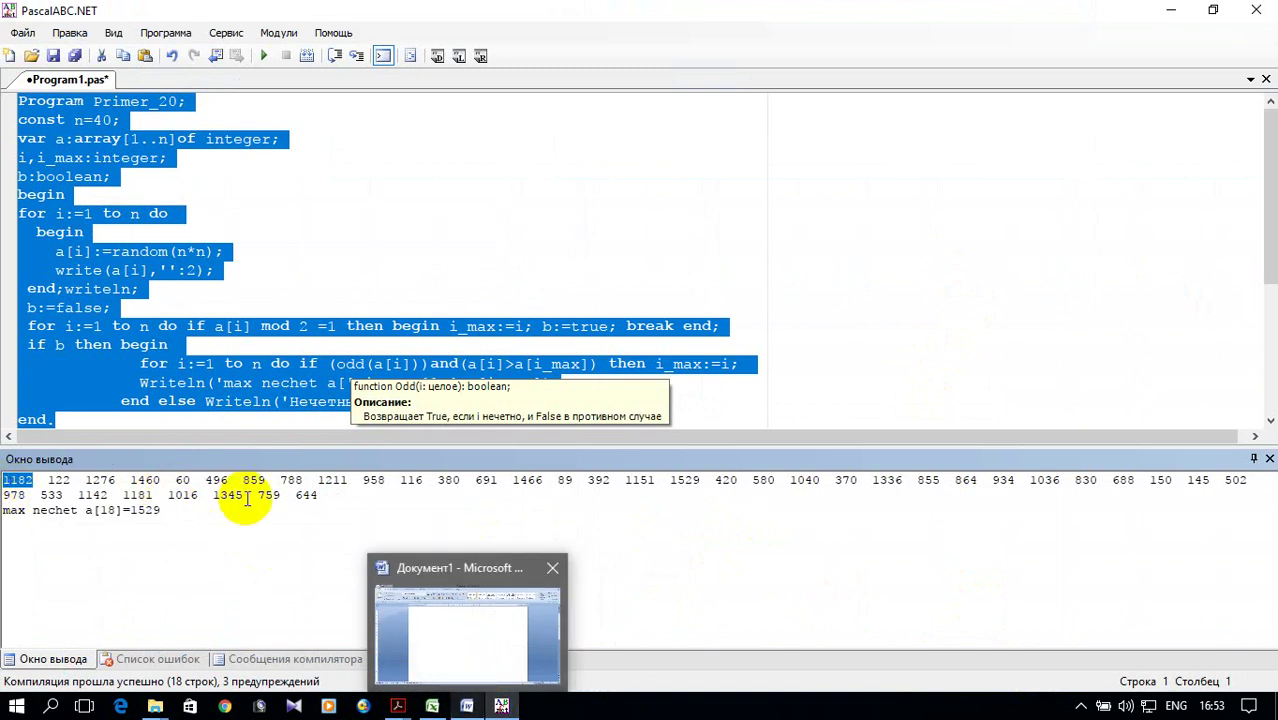
left_click(548, 706)
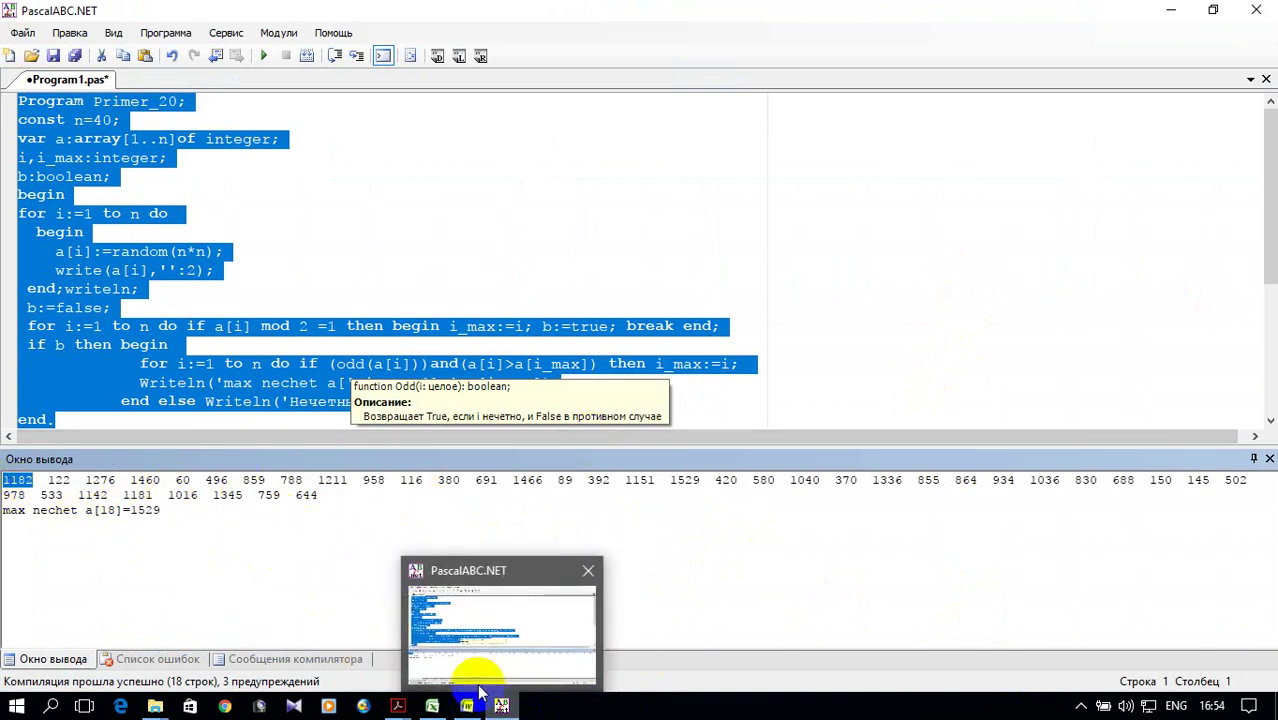
right_click(65, 262)
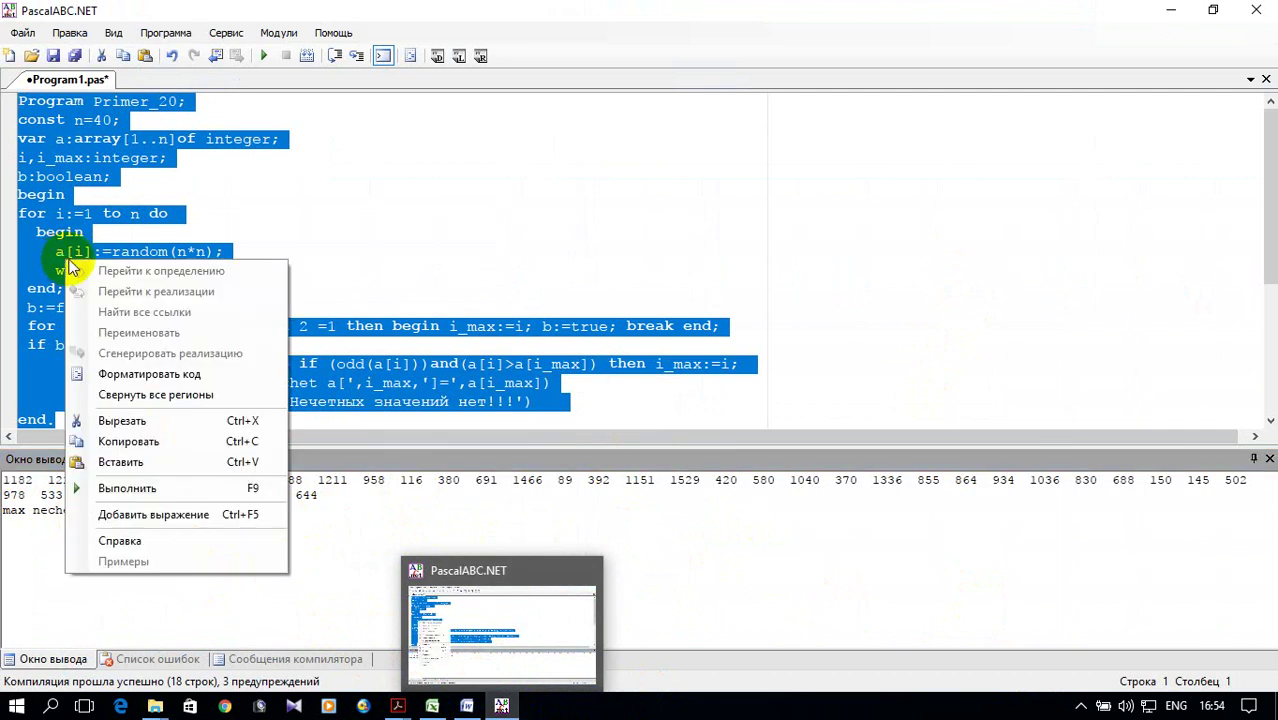
left_click(166, 441)
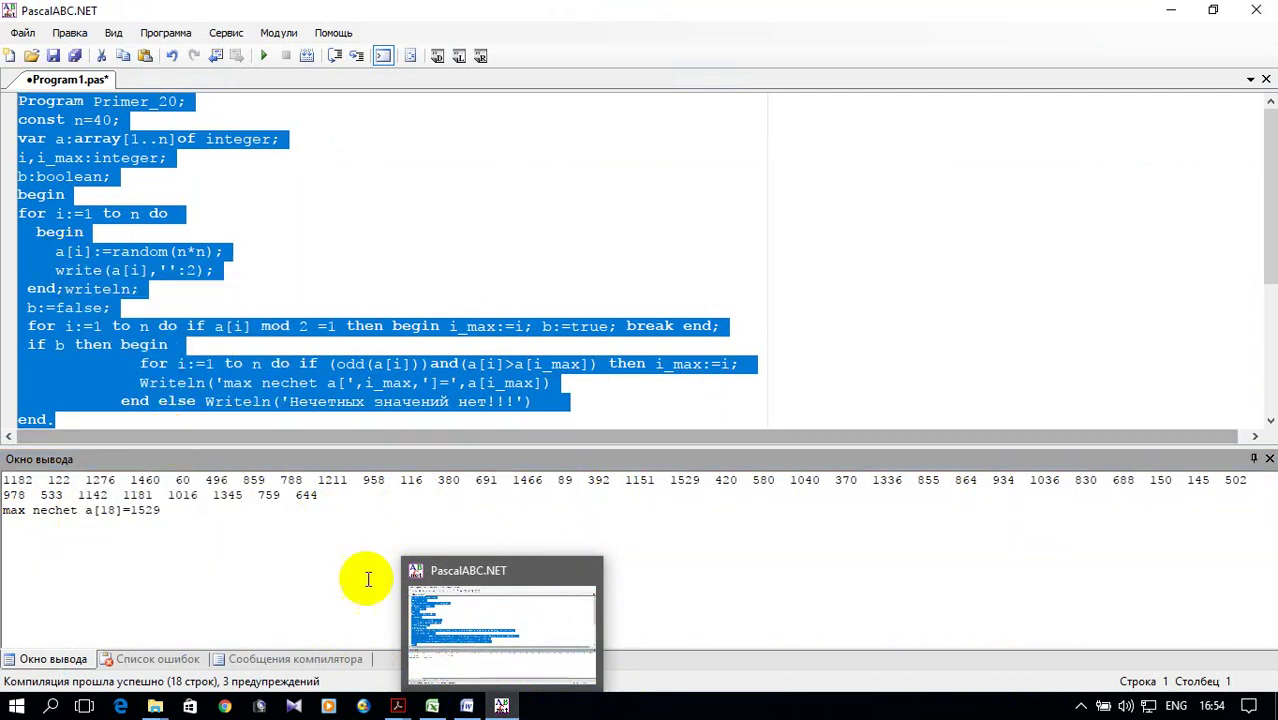
left_click(466, 706)
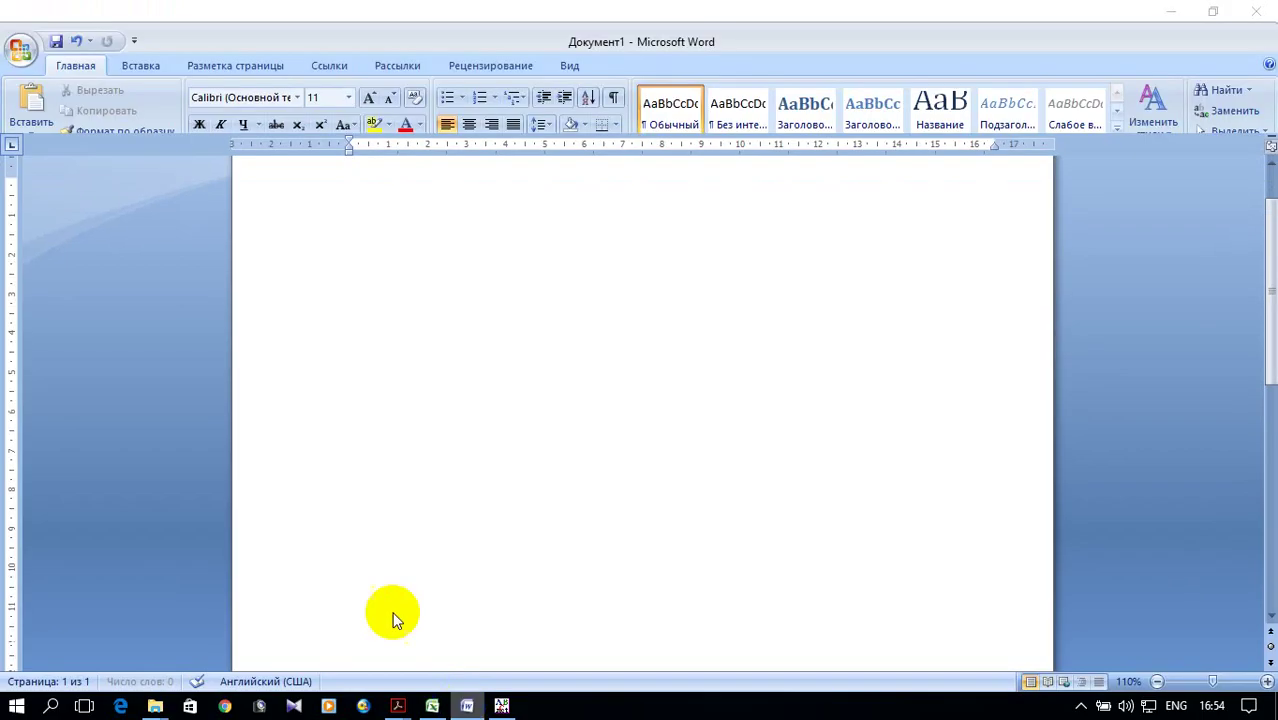
left_click(1268, 682)
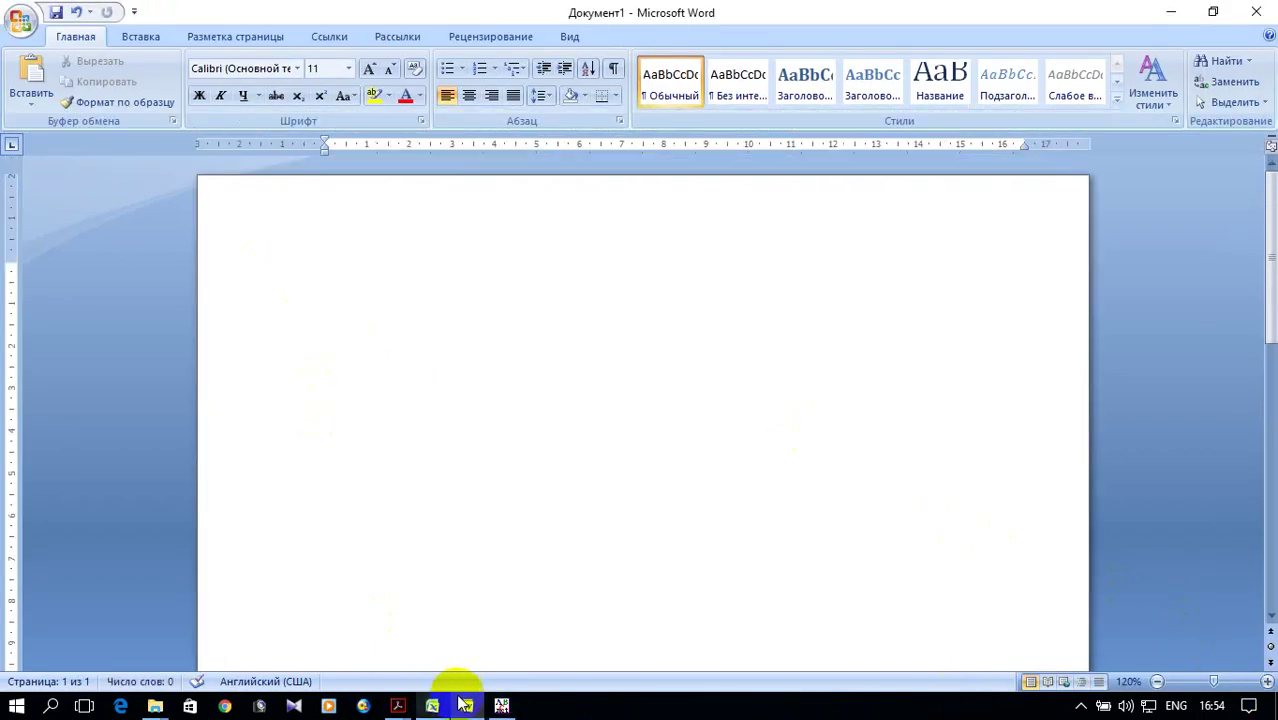
- Copy the full problem statement from Example_20.pdf in Acrobat Reader and paste it into the blank Word document
mouse_move(414, 706)
left_click(430, 625)
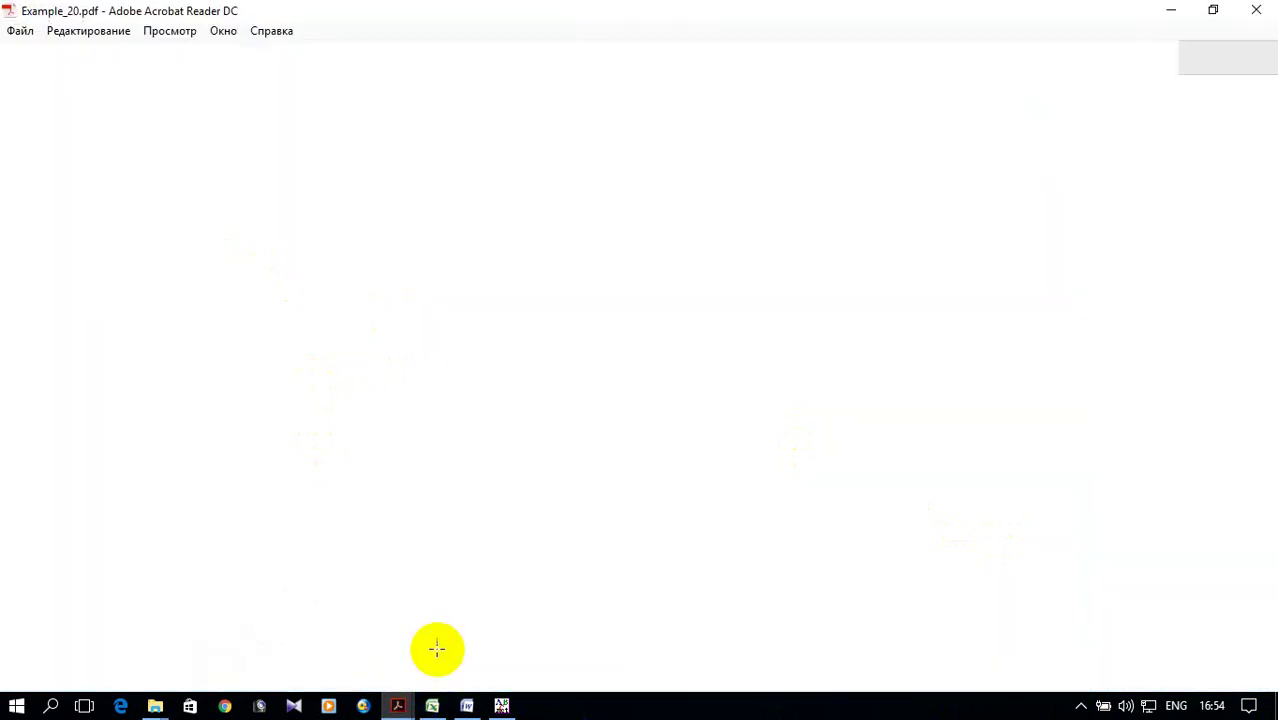
left_click_drag(203, 285, 472, 473)
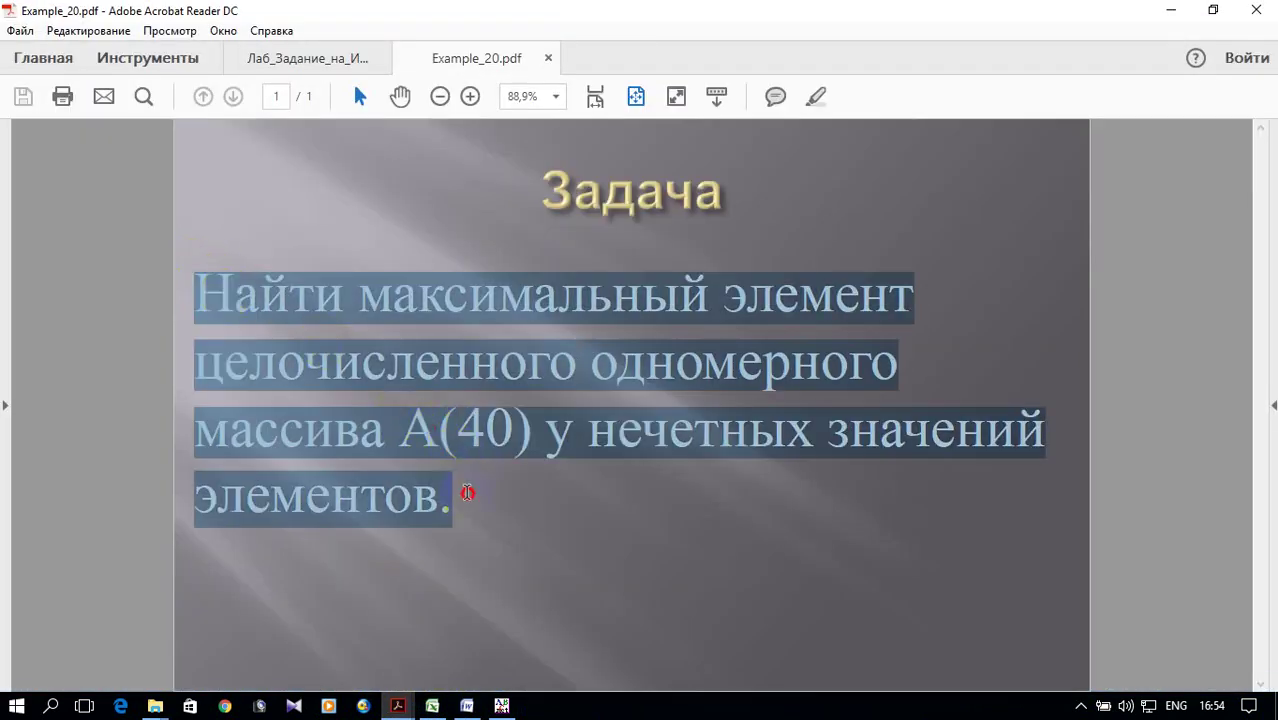
right_click(370, 331)
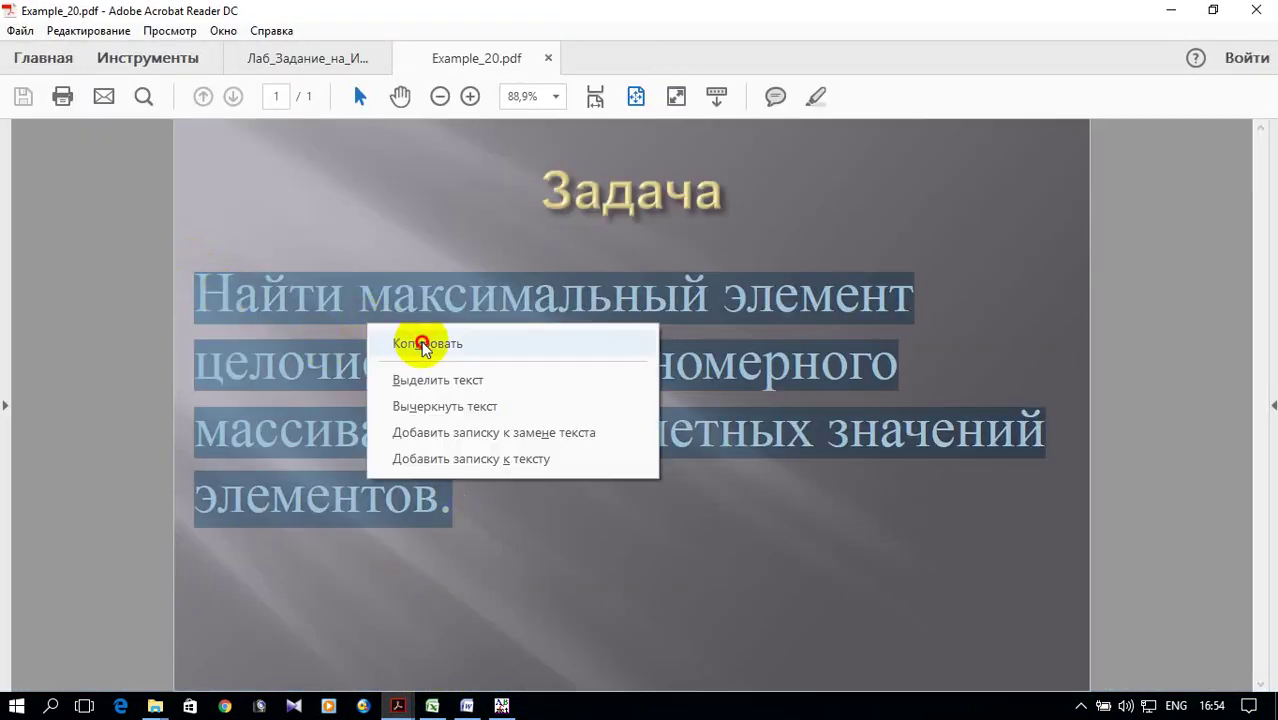
left_click(398, 341)
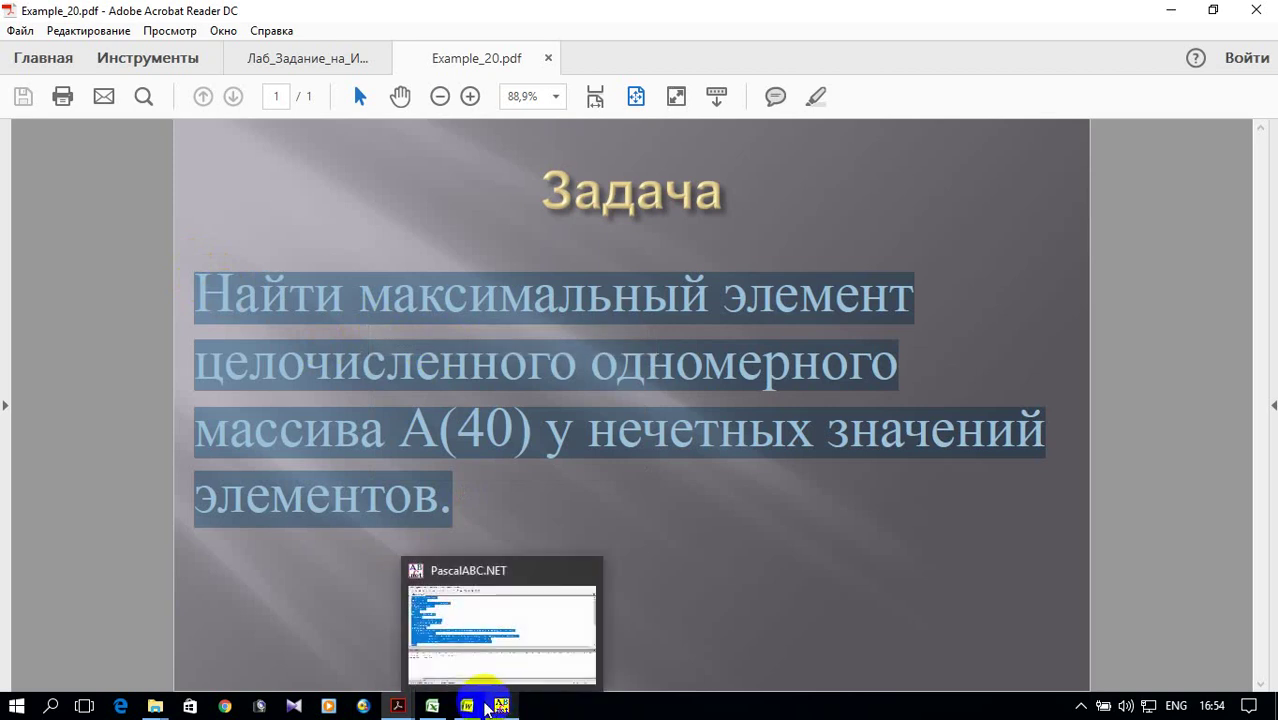
left_click(467, 706)
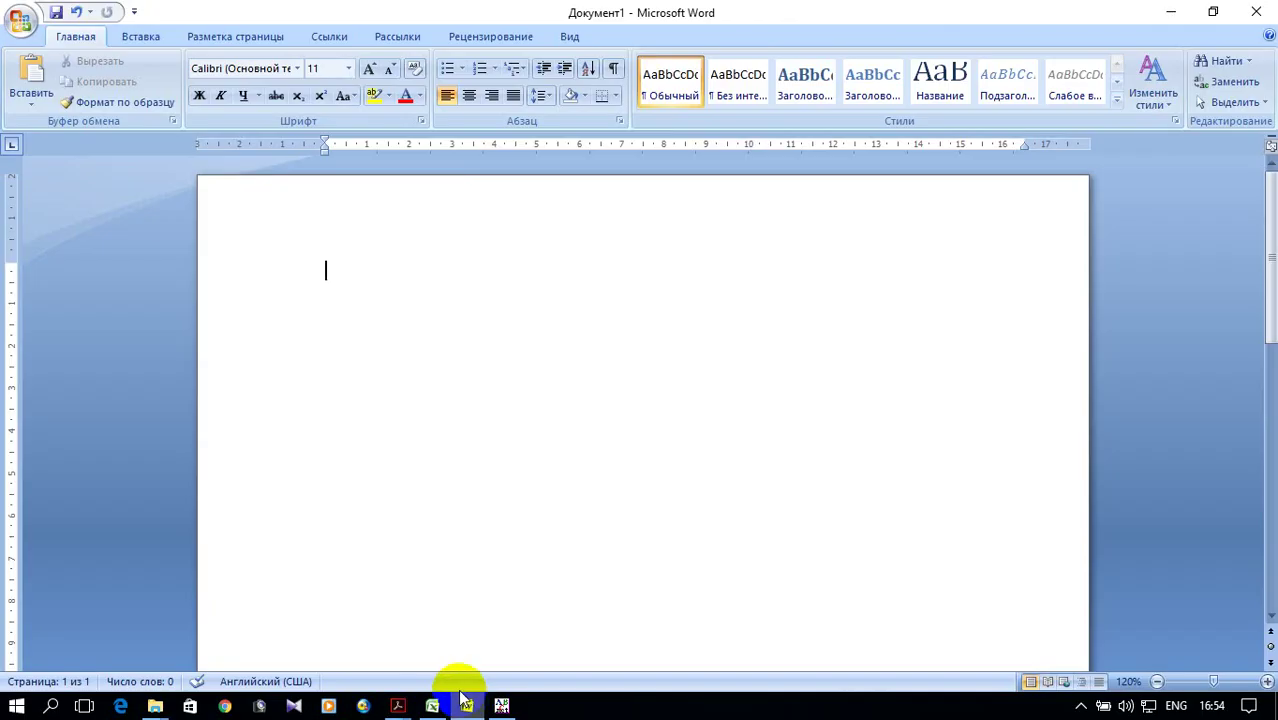
left_click(28, 80)
- Format the pasted problem statement in Times New Roman, size 14
left_click_drag(960, 610, 392, 128)
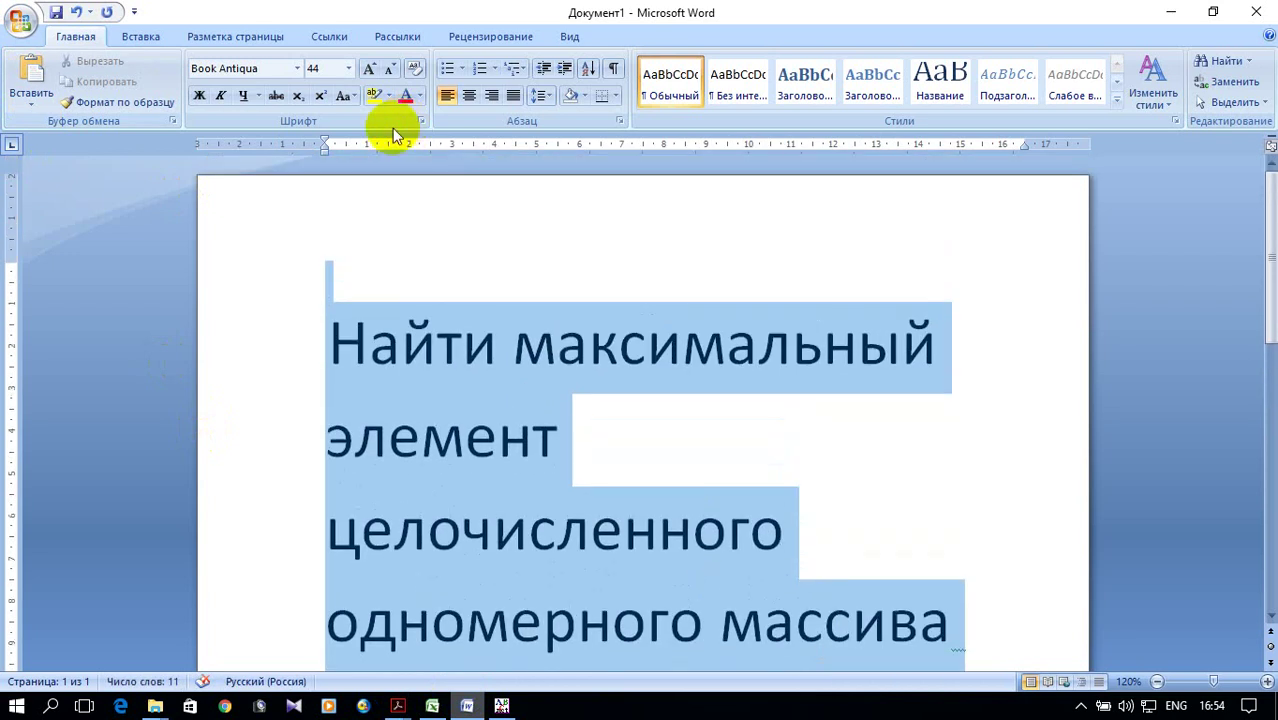
left_click(296, 68)
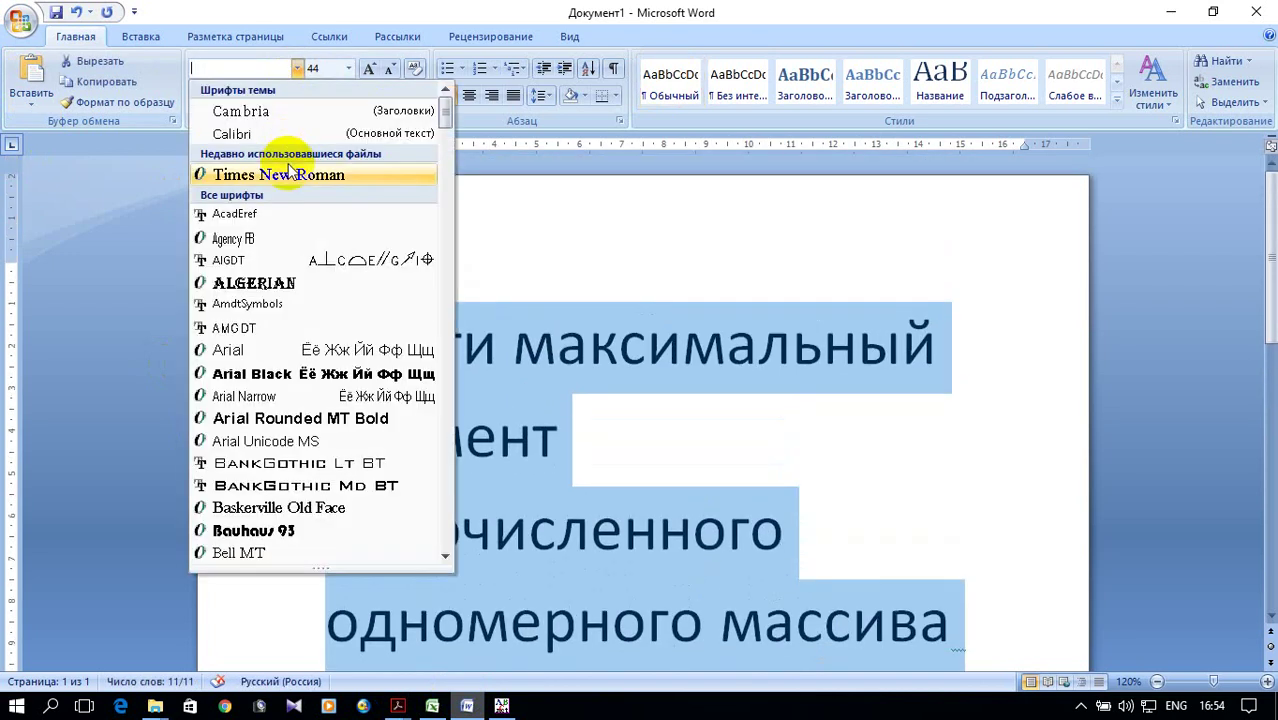
left_click(287, 175)
left_click(348, 68)
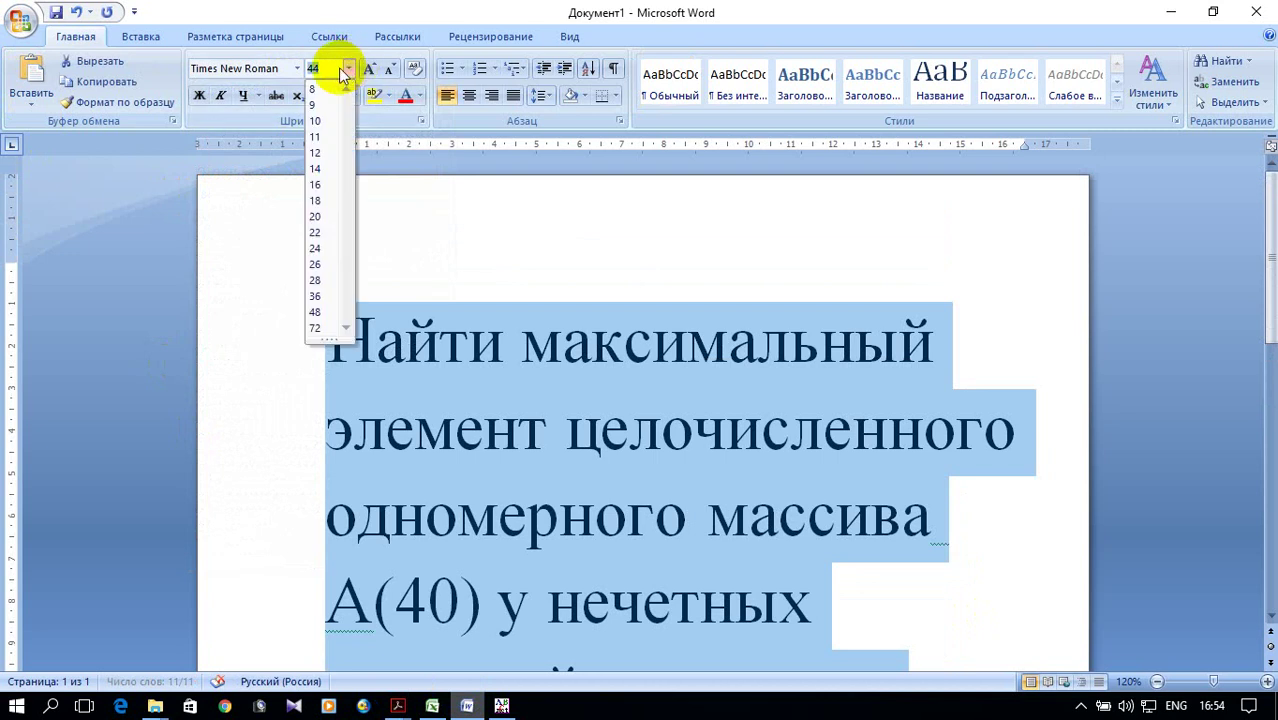
left_click(325, 168)
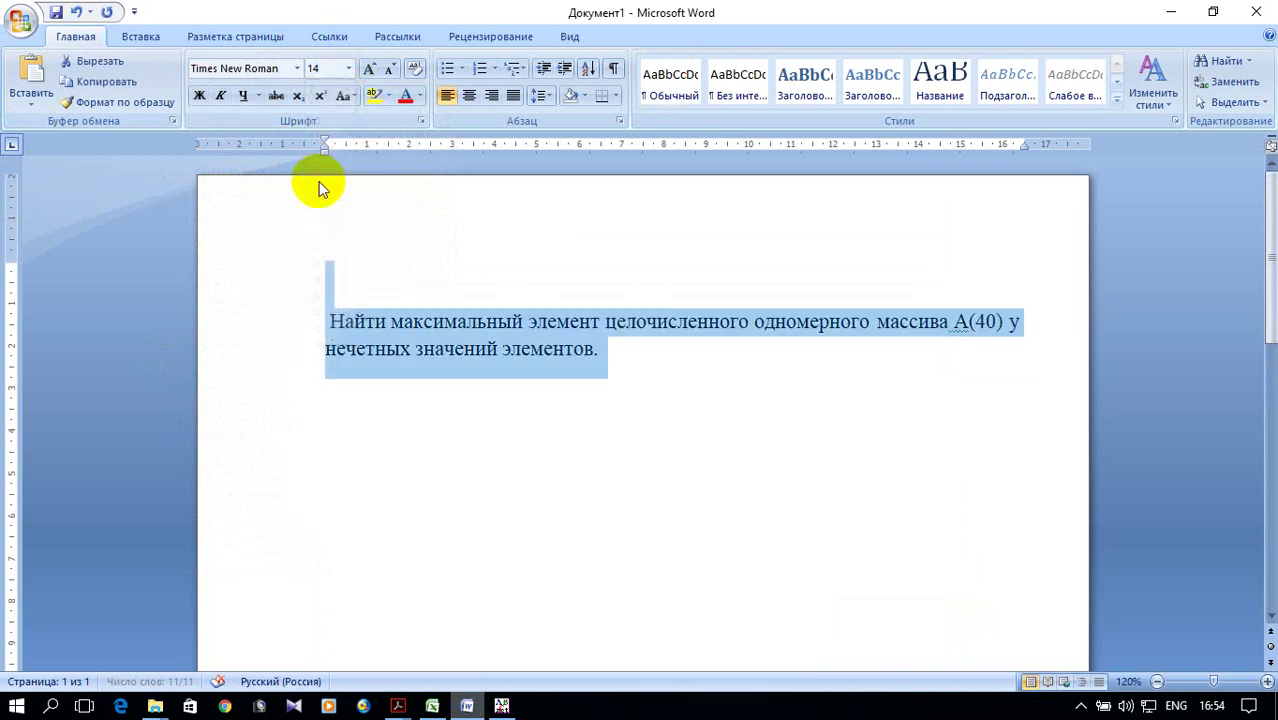
- Delete the blank lines above the problem statement
left_click(346, 280)
key("Delete")
key("Delete")
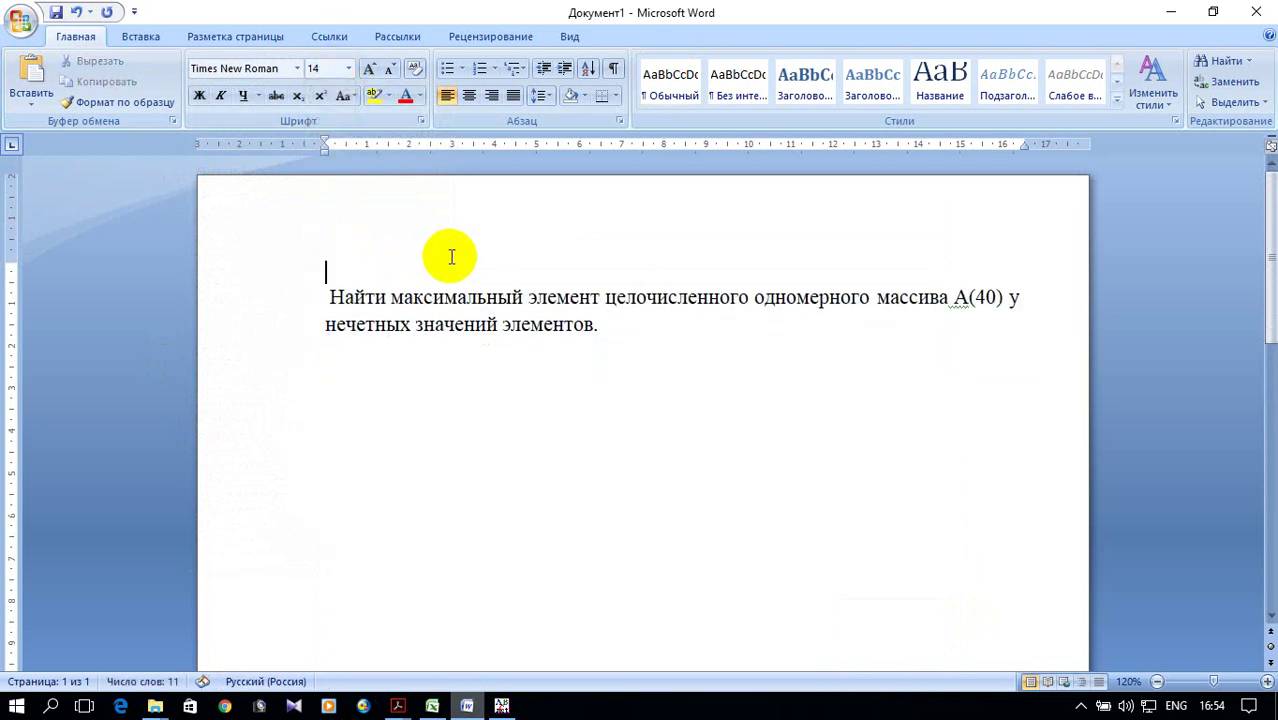
- Copy the Primer_20 program from PascalABC.NET and paste it into a new paragraph below the problem statement in Word
left_click(619, 300)
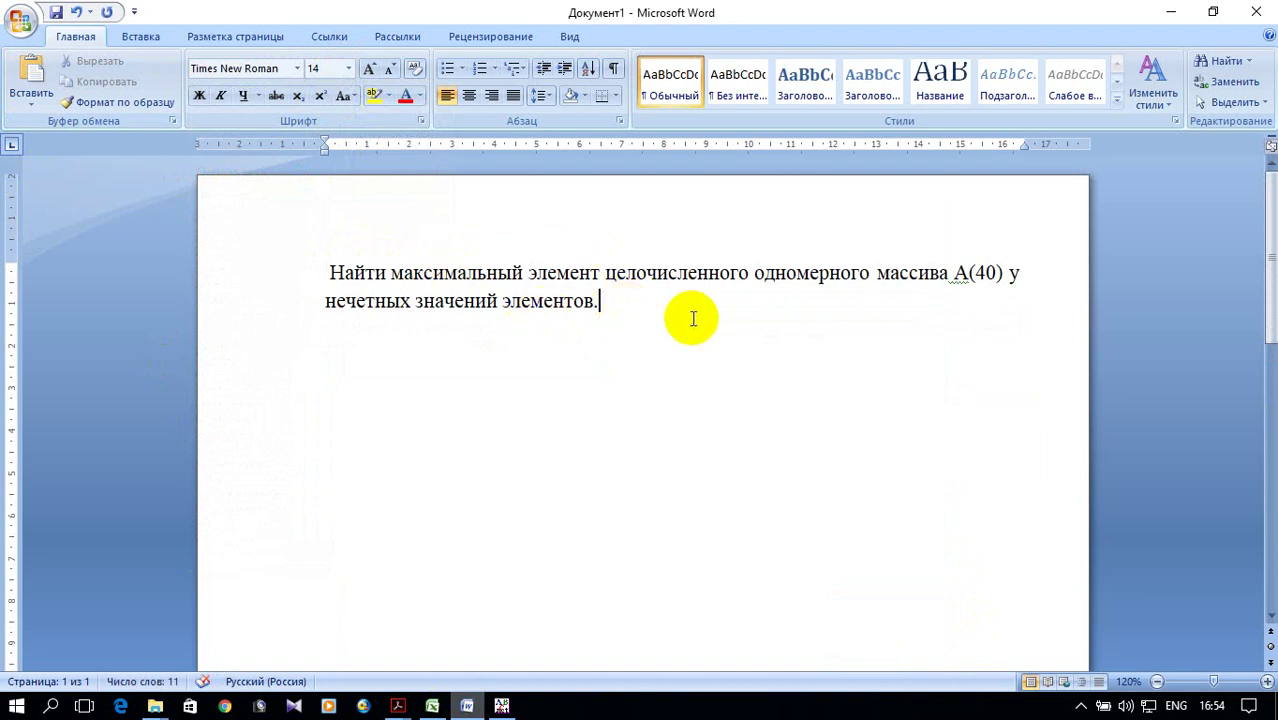
key("Return")
key("alt+shift")
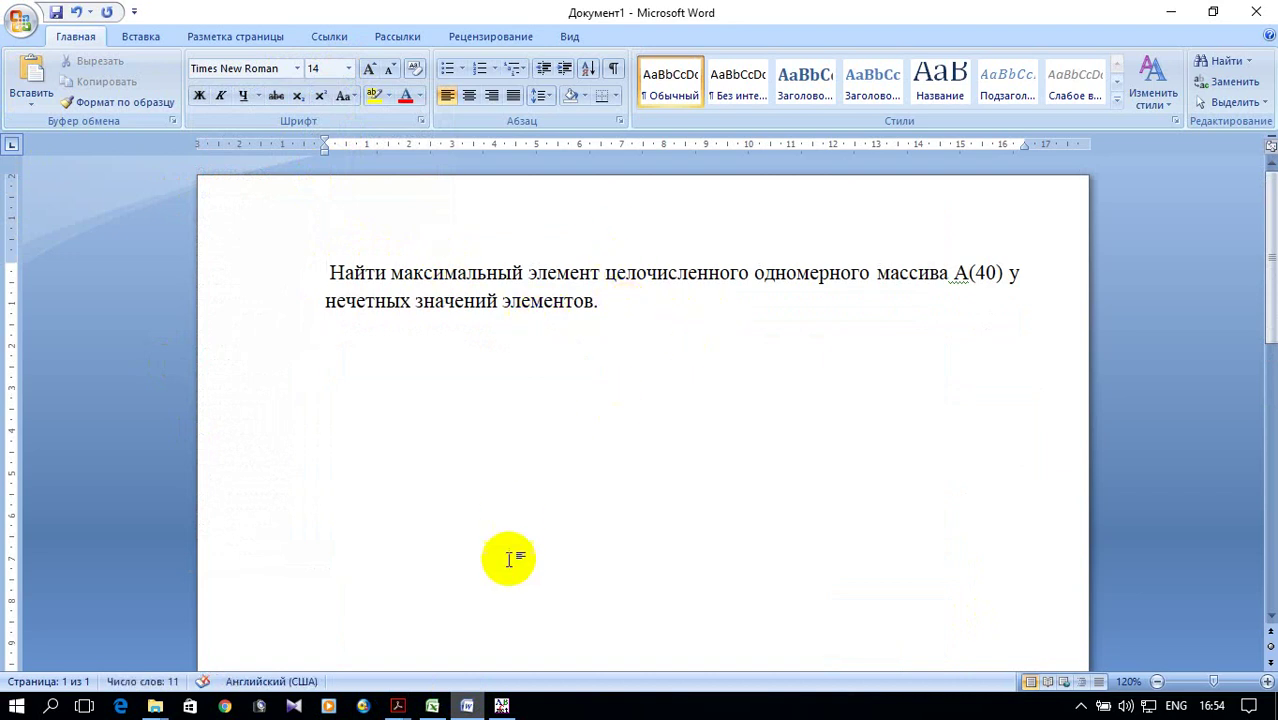
left_click(501, 706)
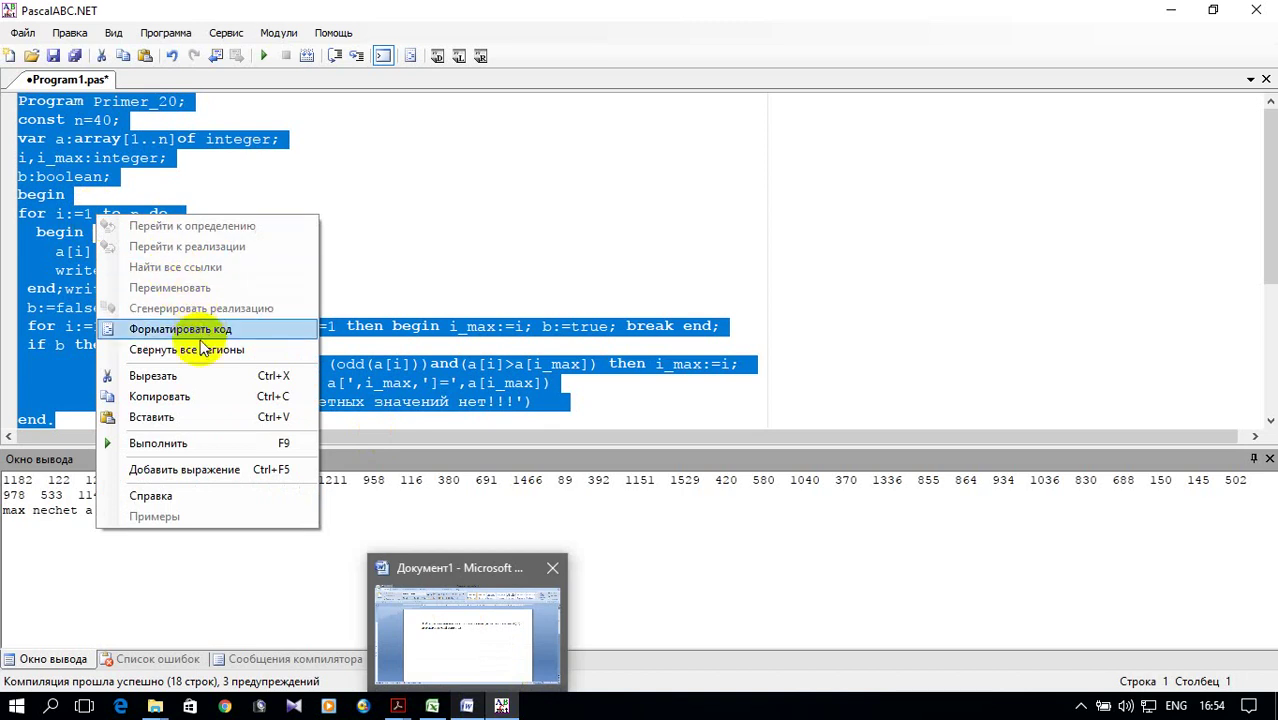
left_click(196, 397)
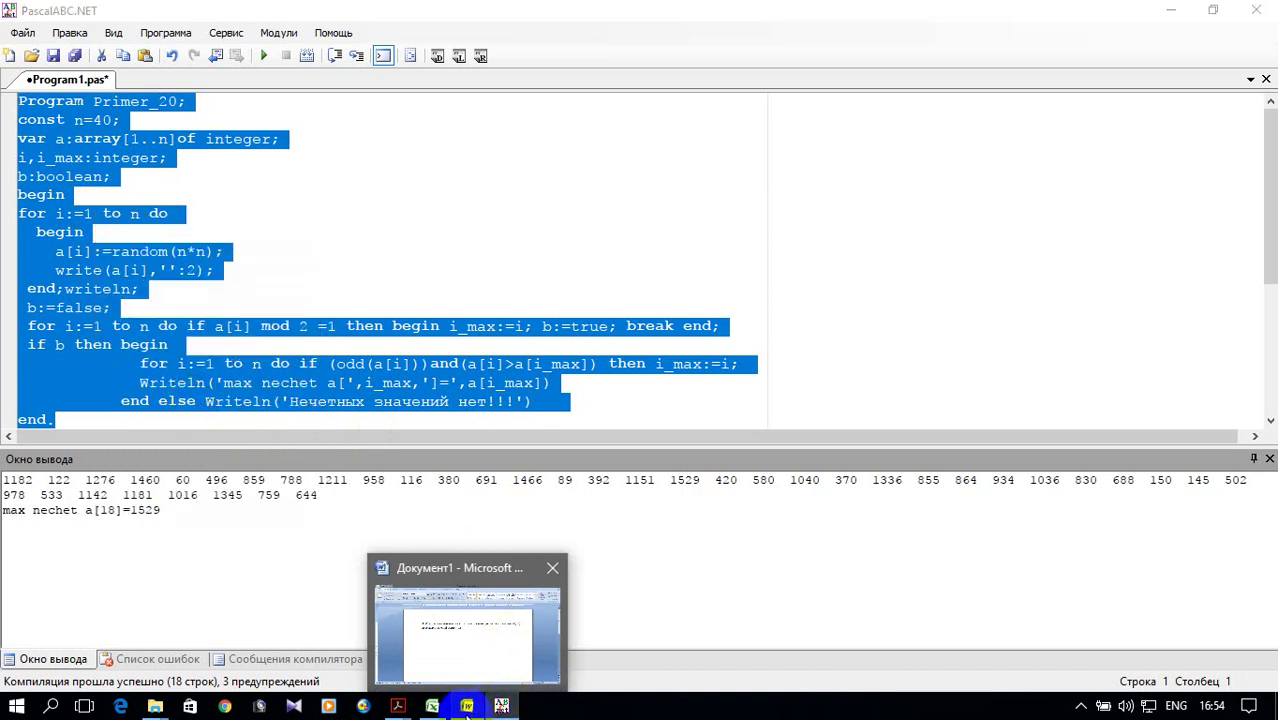
left_click(466, 706)
left_click(26, 80)
- Insert a new drawing canvas below the program's final "end." line
scroll(602, 336, "down", 2)
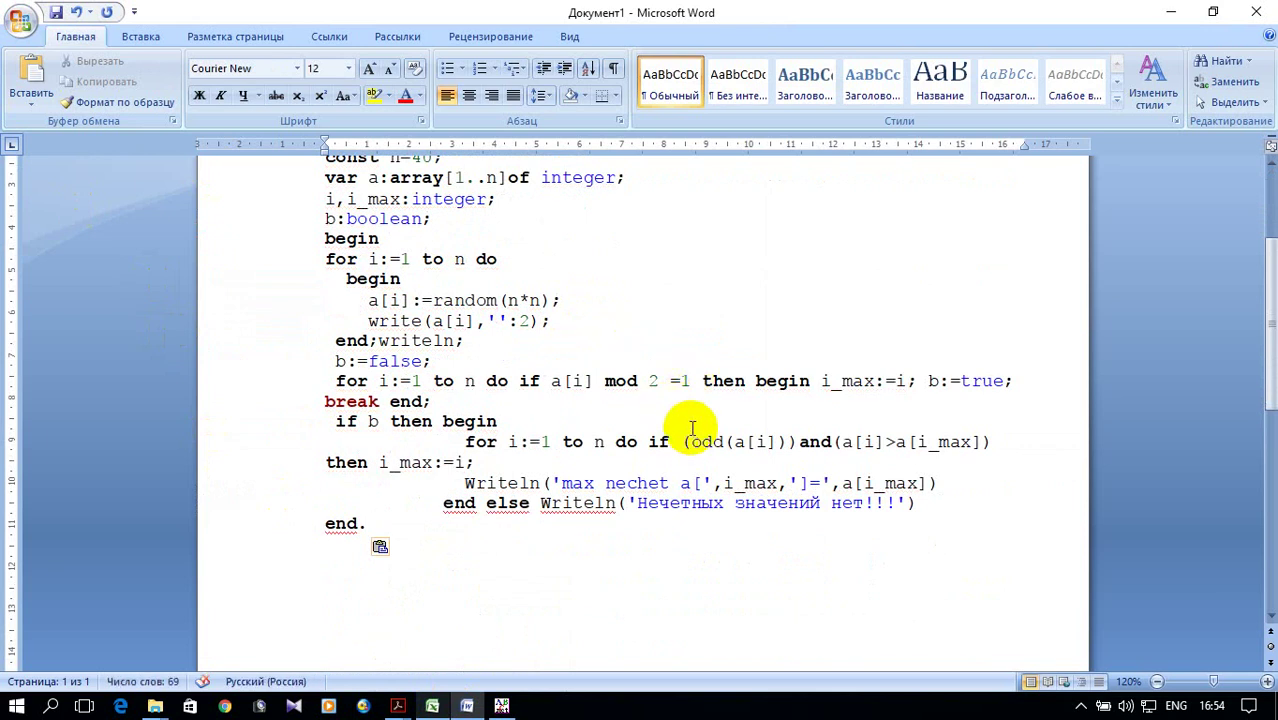
scroll(680, 405, "down", 2)
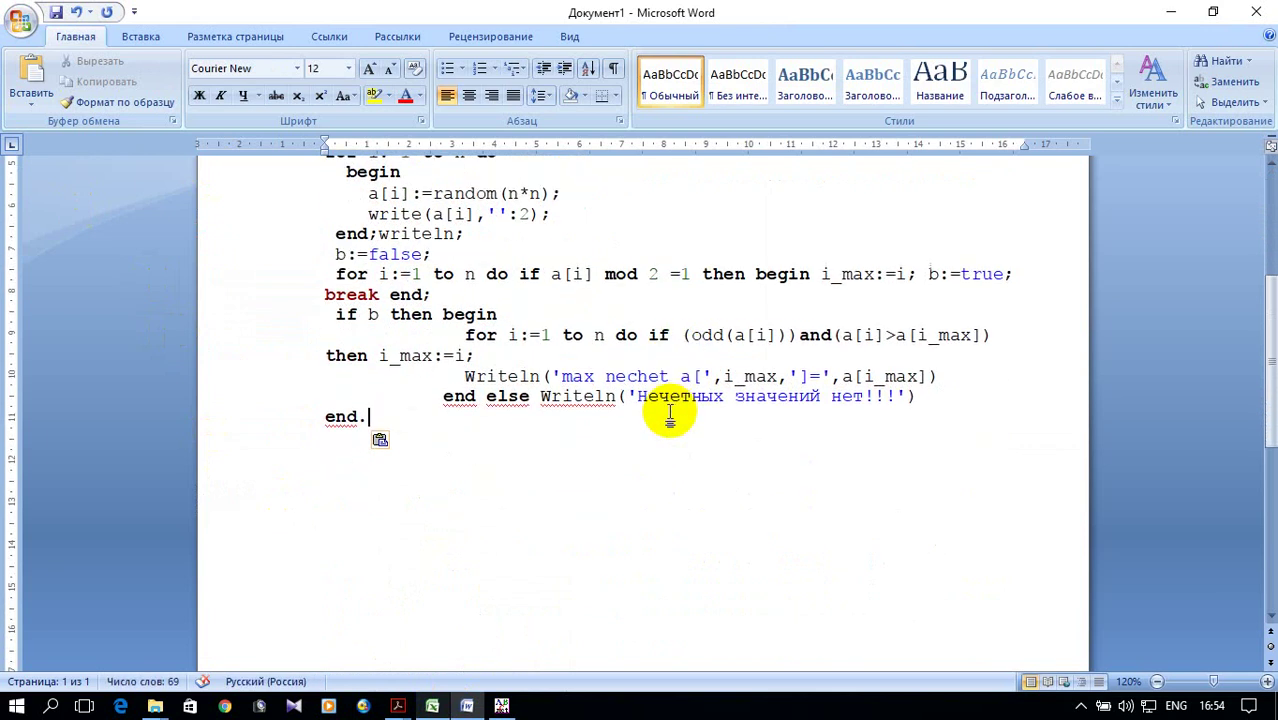
left_click(140, 35)
left_click(363, 95)
left_click(408, 558)
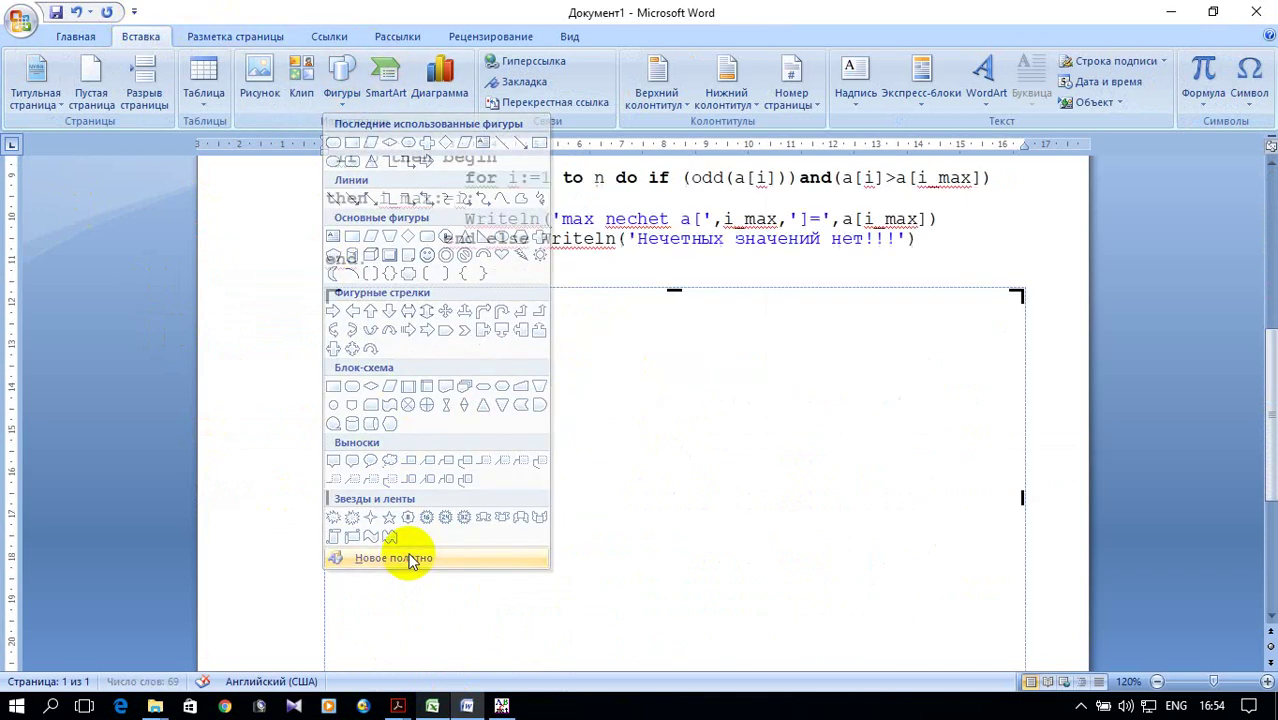
scroll(458, 507, "up", 4)
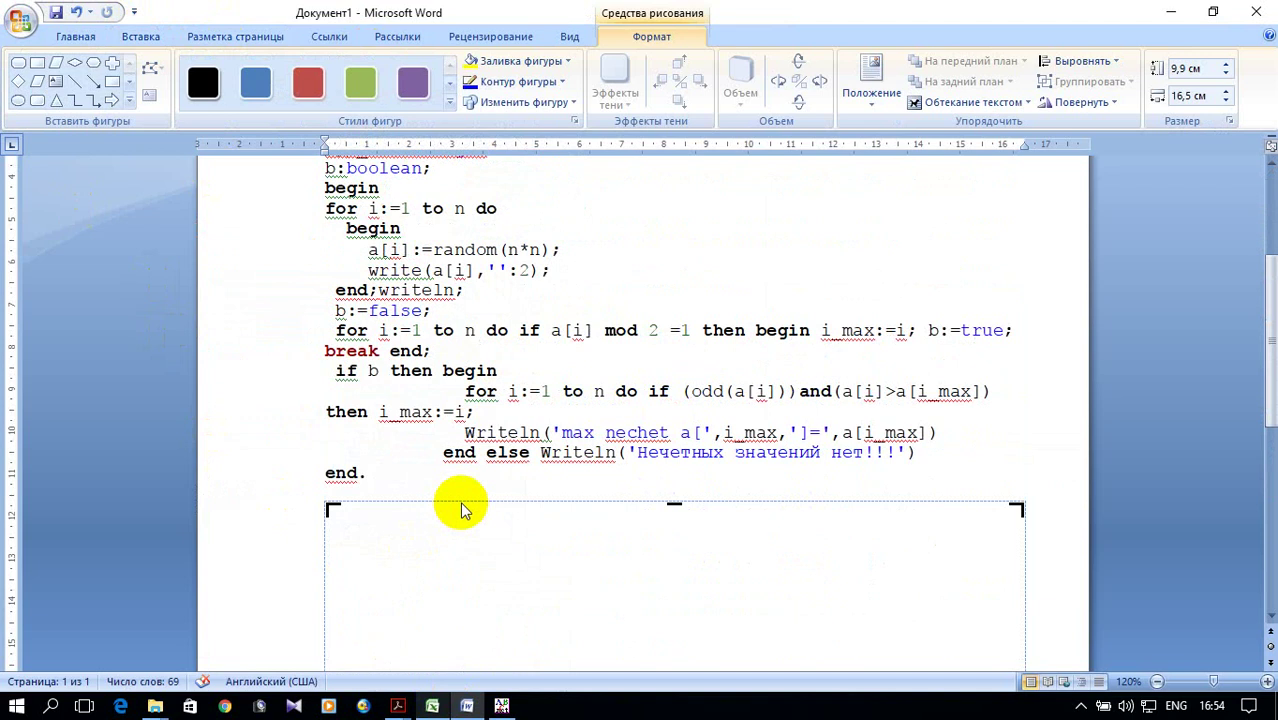